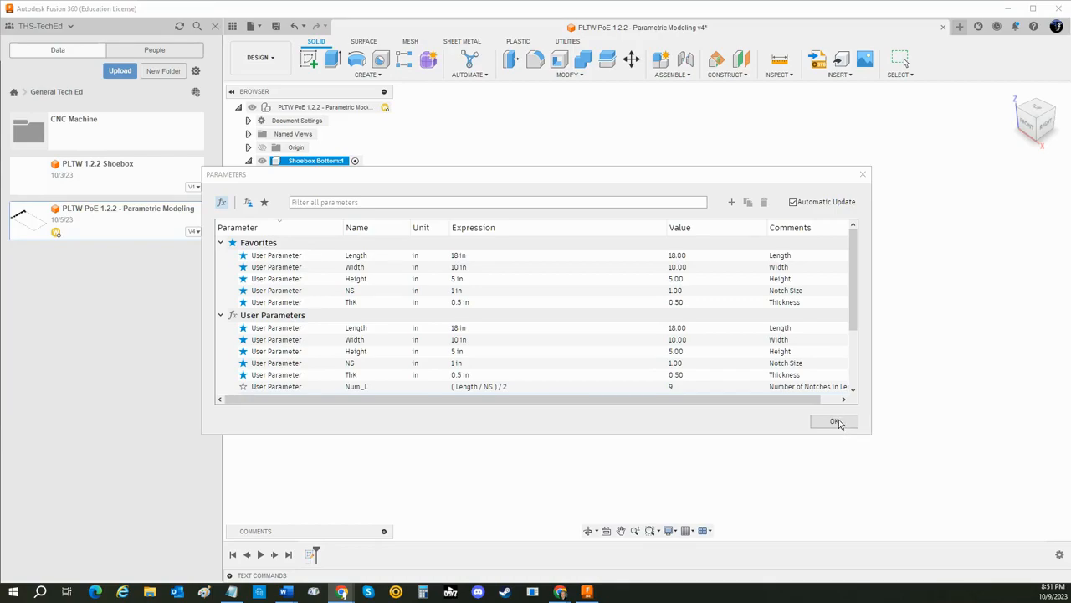
Close the parameters table, switch to the browser's Activity 1.2.2 page, and examine the shoe box figures and Figure 3's parameter labels
{"action": "left_click", "coordinate": [836, 422]}
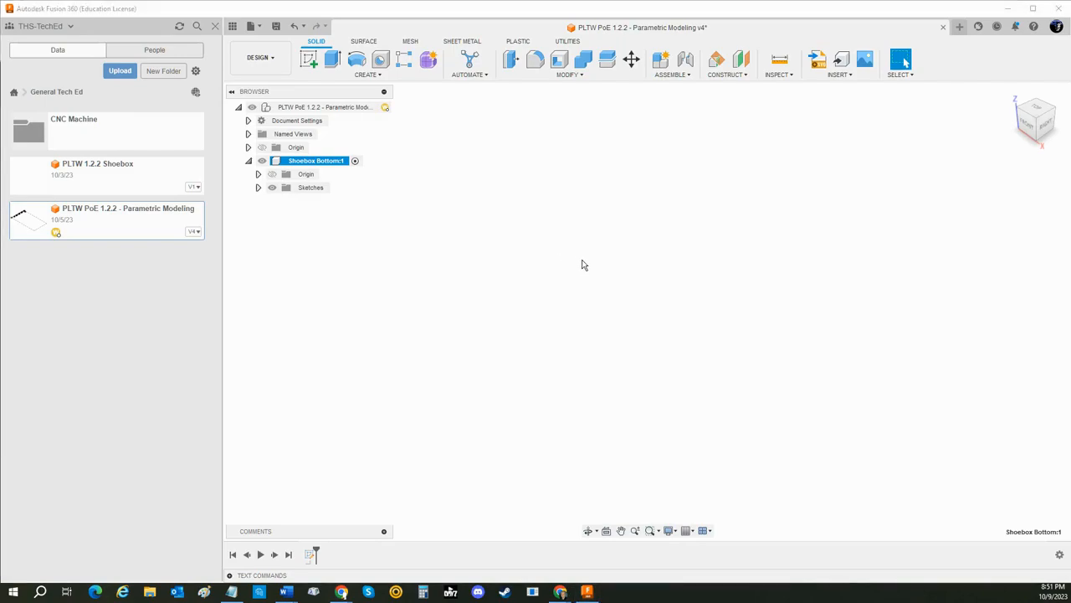
{"action": "key", "text": "alt+Tab"}
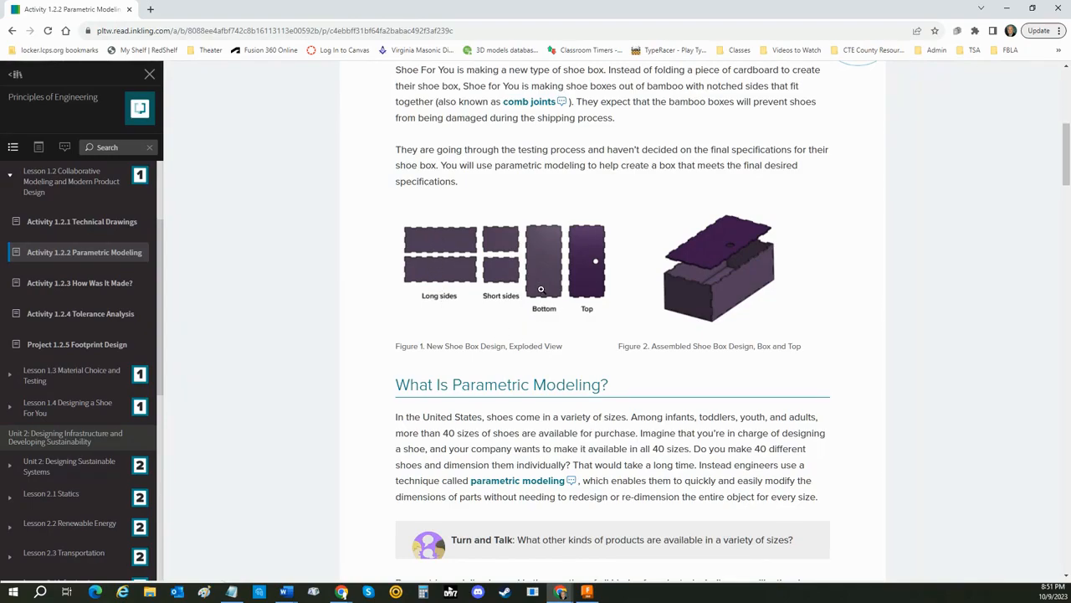
{"action": "scroll", "coordinate": [545, 339], "scroll_direction": "down", "scroll_amount": 5}
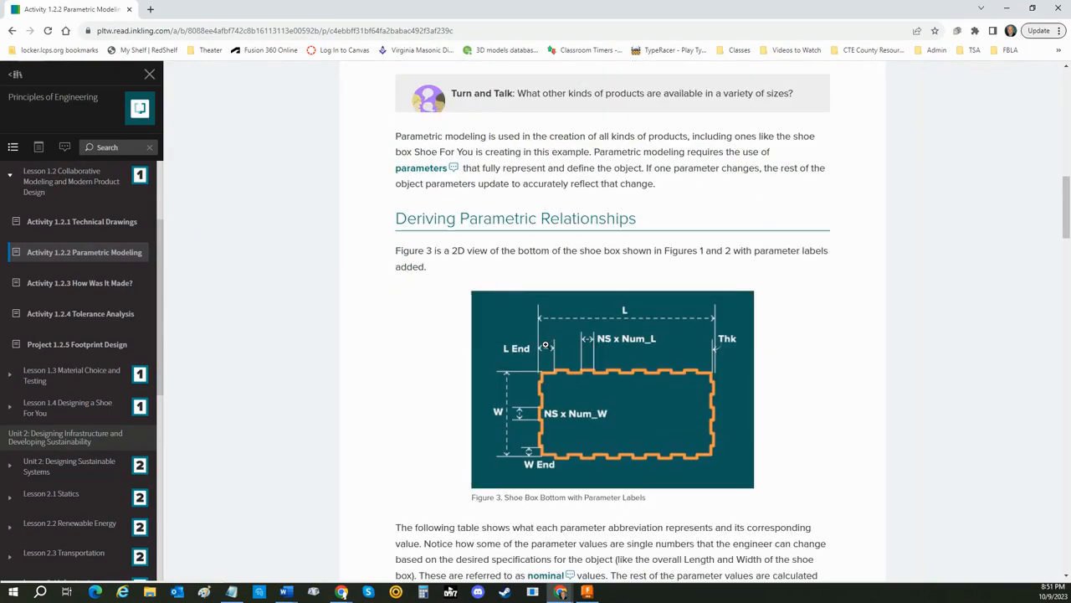
{"action": "scroll", "coordinate": [545, 345], "scroll_direction": "down", "scroll_amount": 1}
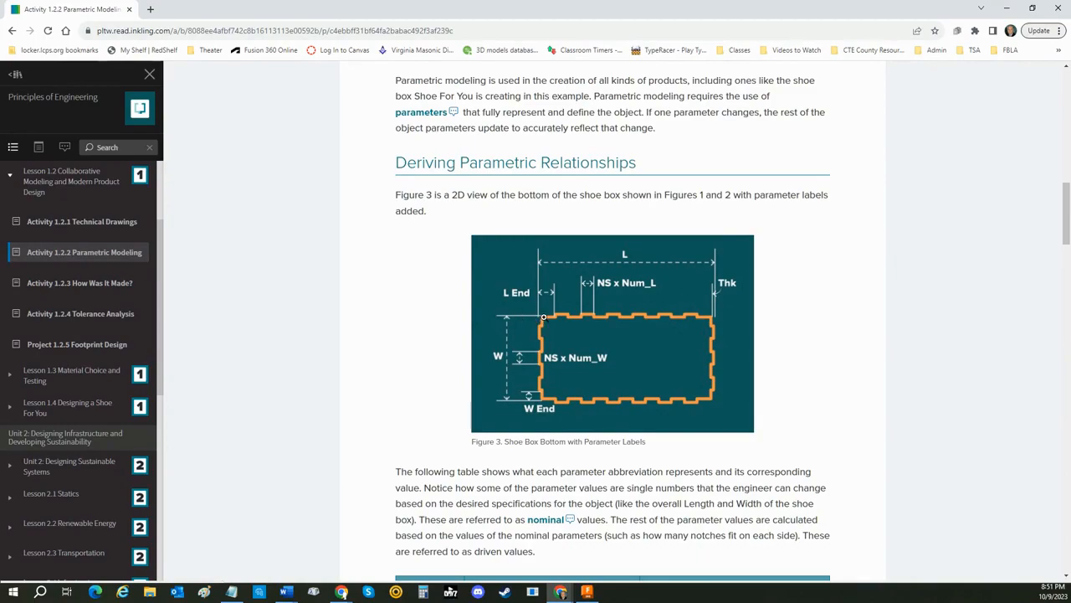
{"action": "scroll", "coordinate": [698, 338], "scroll_direction": "up", "scroll_amount": 5}
{"action": "scroll", "coordinate": [698, 352], "scroll_direction": "up", "scroll_amount": 1}
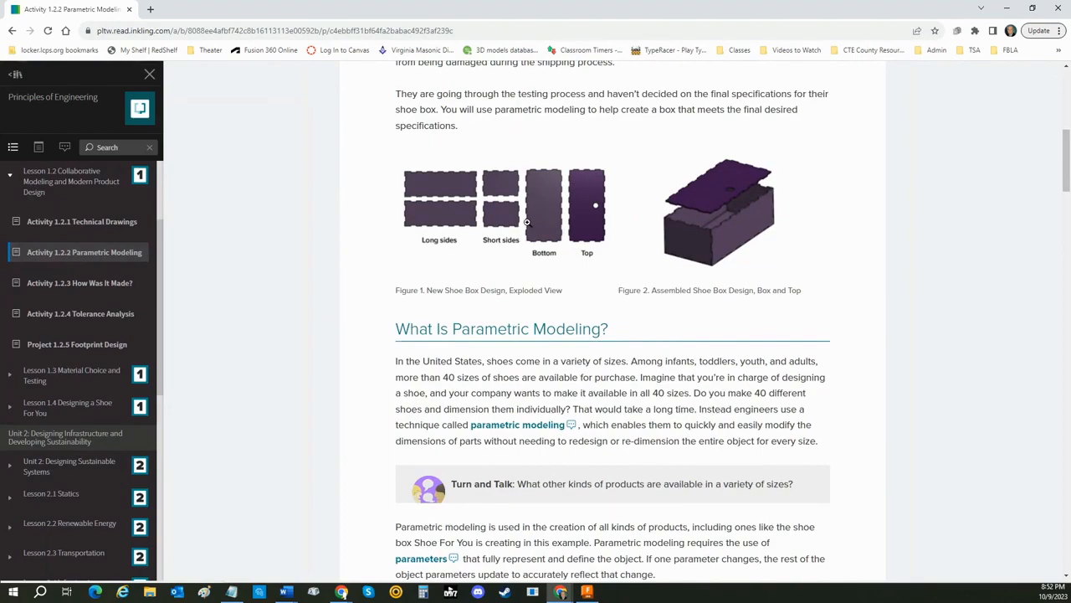
{"action": "scroll", "coordinate": [606, 321], "scroll_direction": "down", "scroll_amount": 3}
{"action": "scroll", "coordinate": [606, 319], "scroll_direction": "down", "scroll_amount": 2}
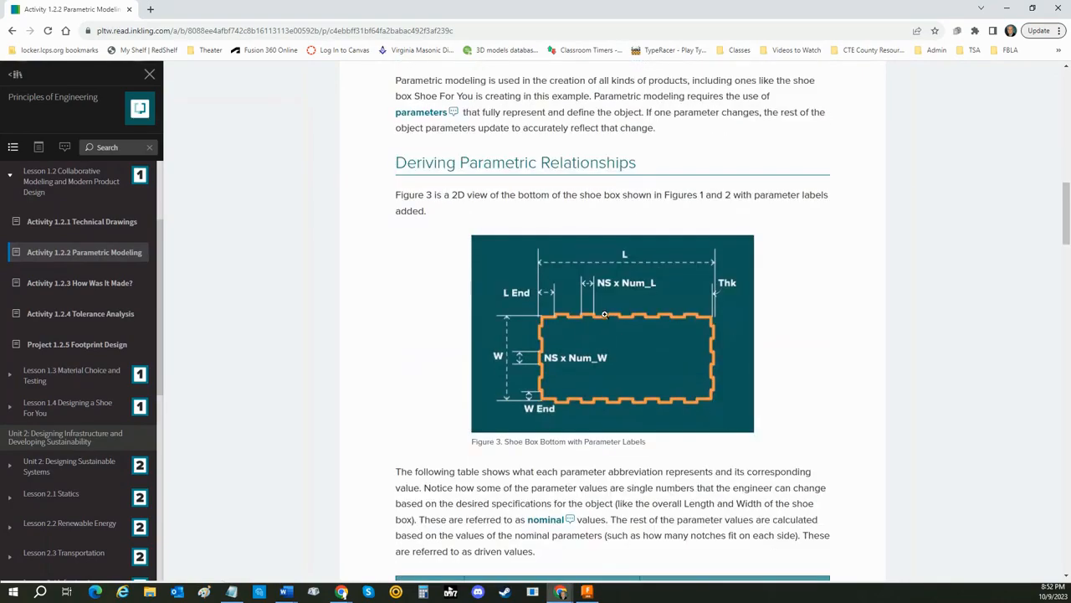
{"action": "scroll", "coordinate": [619, 396], "scroll_direction": "down", "scroll_amount": 1}
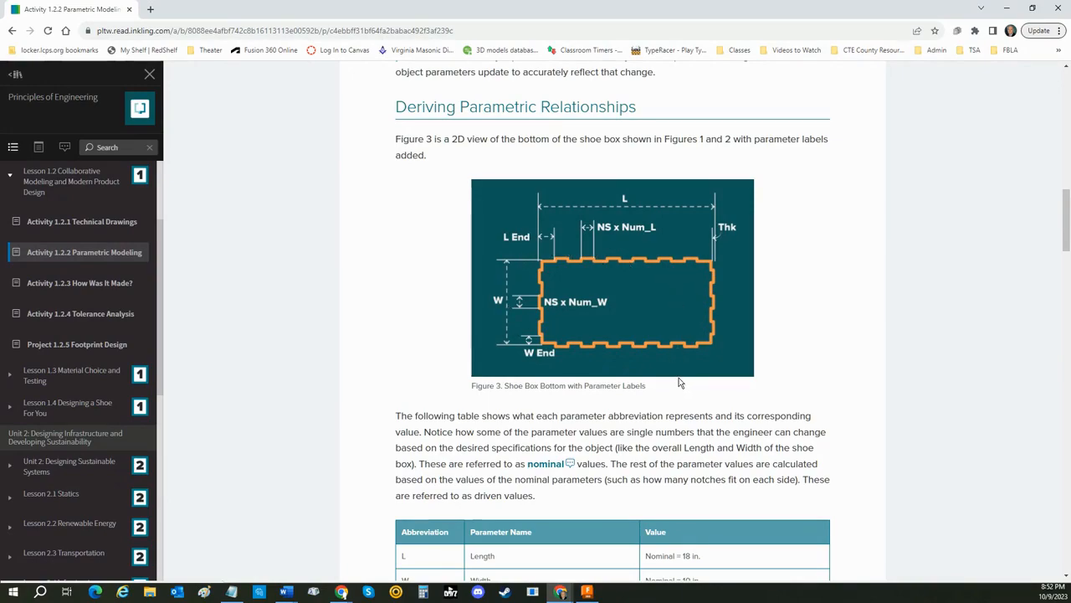
Switch to Fusion 360 and create a sketch on the horizontal origin plane in the Shoebox Bottom component
{"action": "key", "text": "alt+Tab"}
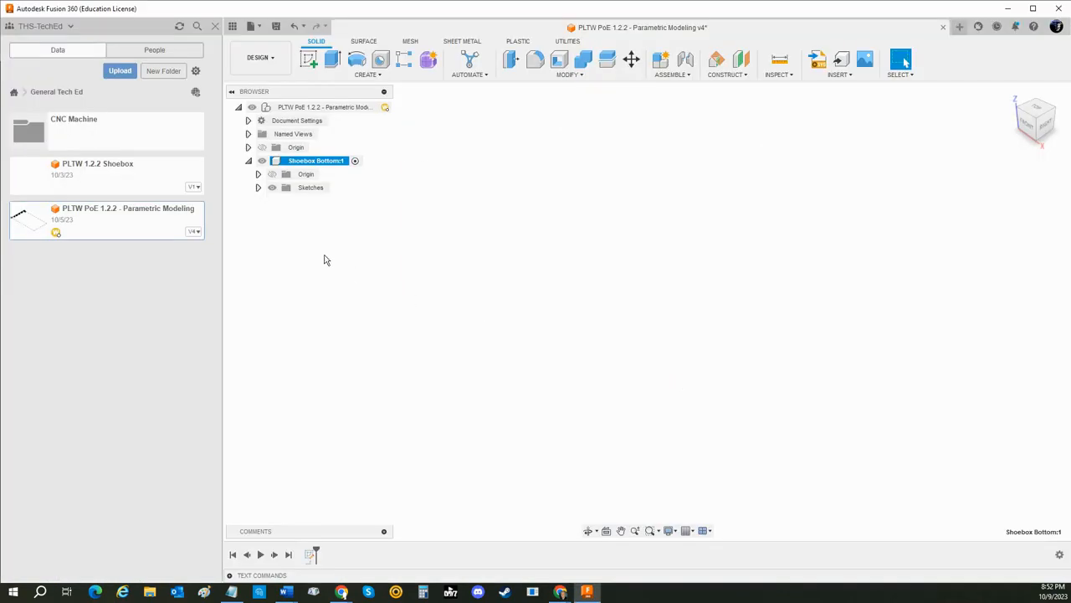
{"action": "left_click", "coordinate": [355, 162]}
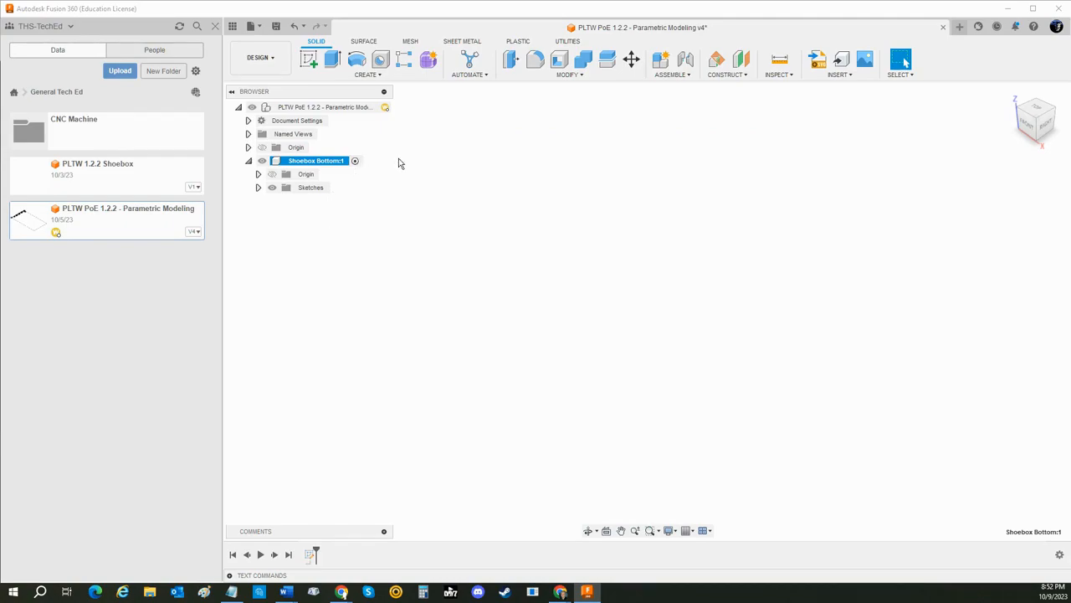
{"action": "left_click", "coordinate": [312, 62]}
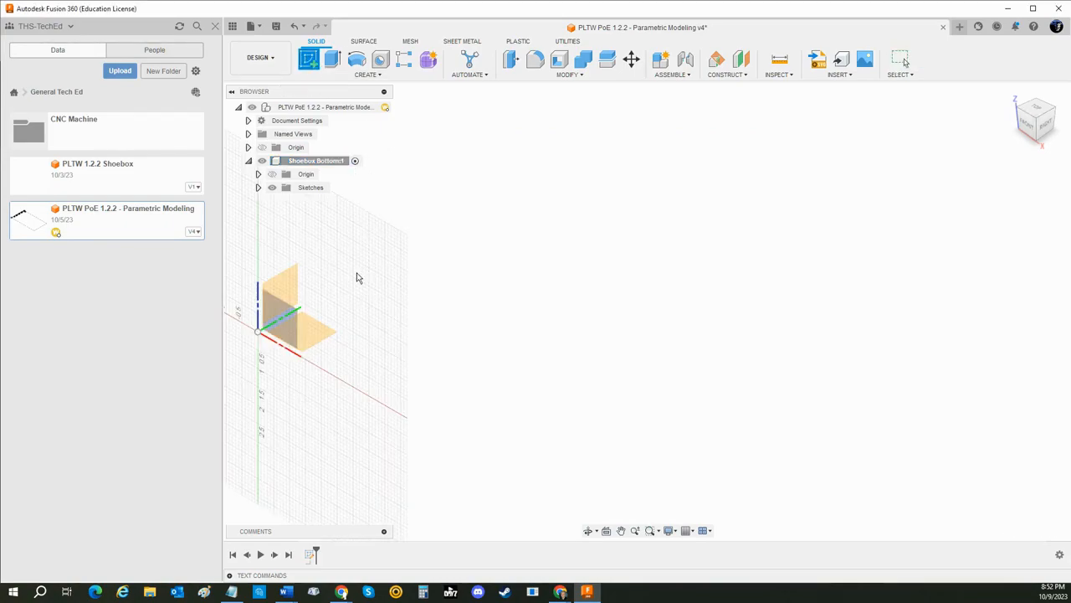
{"action": "left_click", "coordinate": [325, 332]}
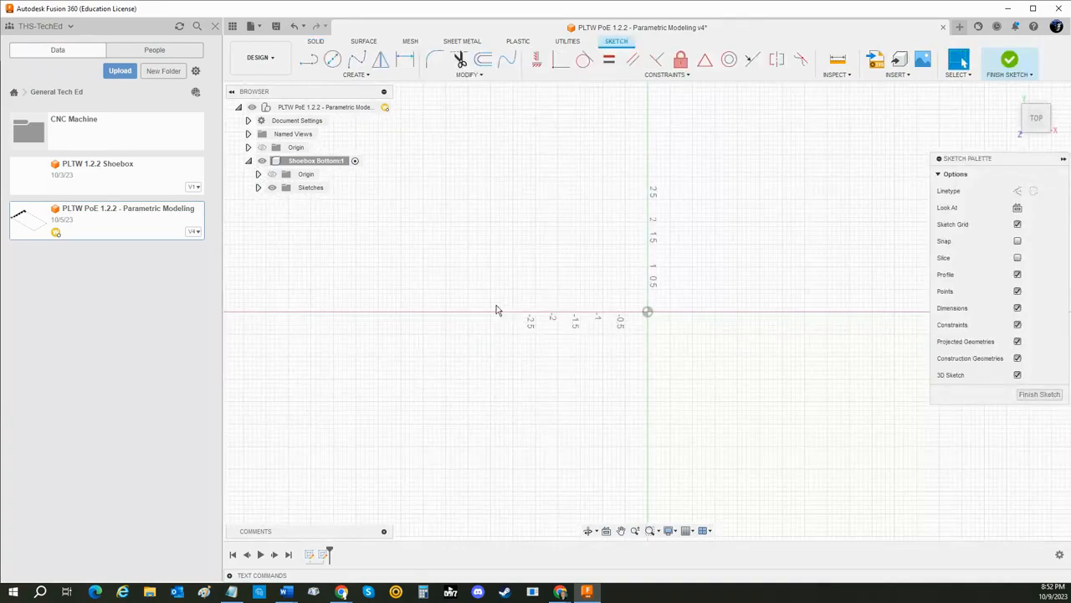
Rename the new sketch in the Shoebox Bottom component as "Shoebox Bottom Sketch"
{"action": "left_click", "coordinate": [259, 190]}
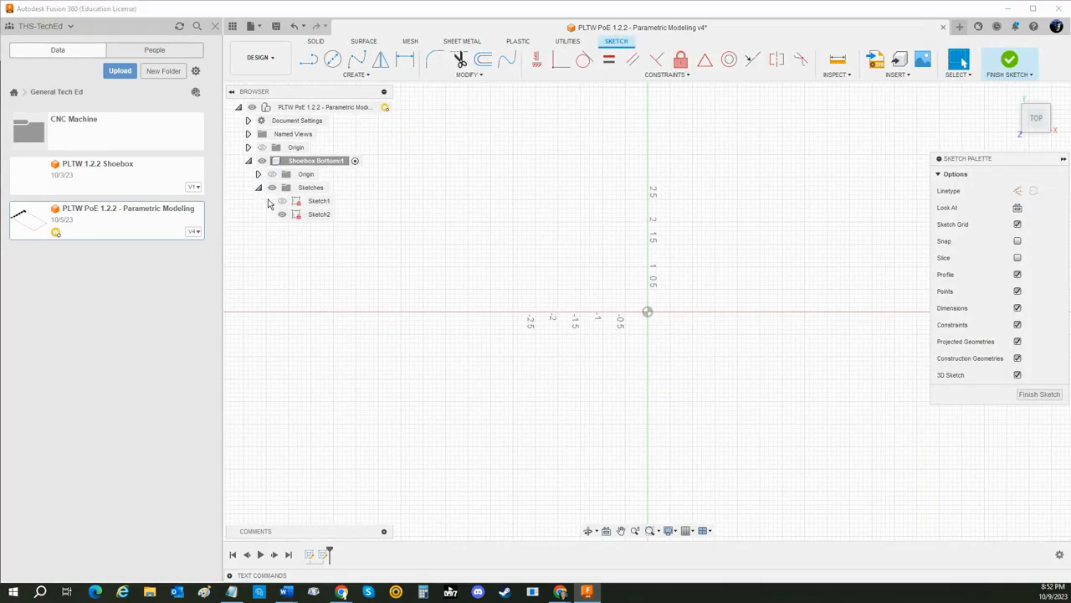
{"action": "double_click", "coordinate": [322, 215]}
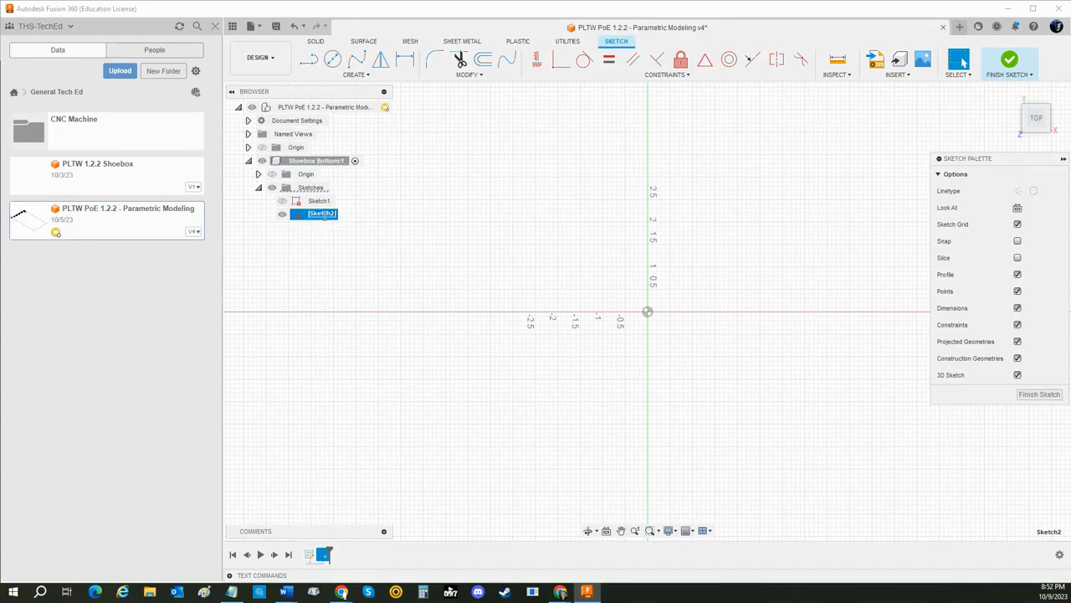
{"action": "type", "text": "Shoebox Bottom"}
{"action": "key", "text": "Return"}
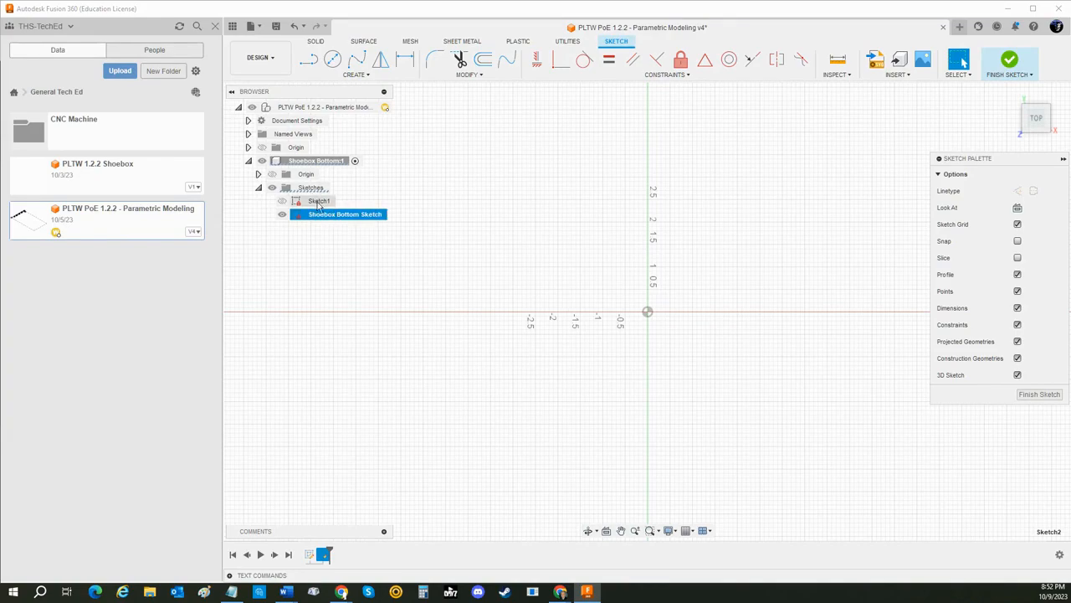
Start a 2-Point Rectangle with construction linetype, placing its first corner at the sketch origin
{"action": "mouse_move", "coordinate": [557, 243]}
{"action": "middle_mouse_down"}
{"action": "mouse_move", "coordinate": [533, 239]}
{"action": "mouse_move", "coordinate": [409, 292]}
{"action": "middle_mouse_up"}
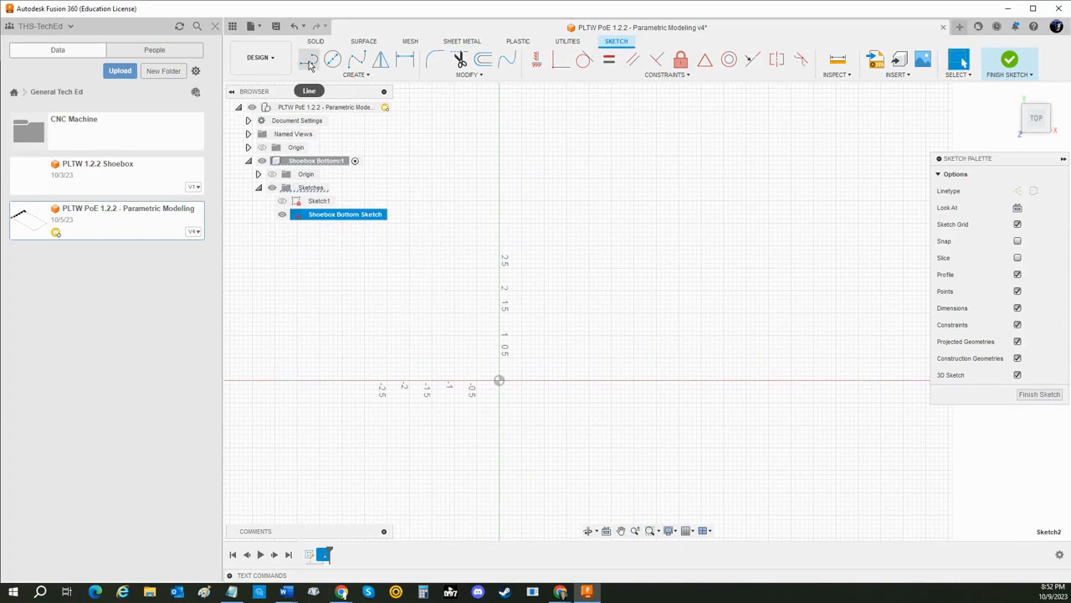
{"action": "left_click", "coordinate": [356, 74]}
{"action": "mouse_move", "coordinate": [369, 103]}
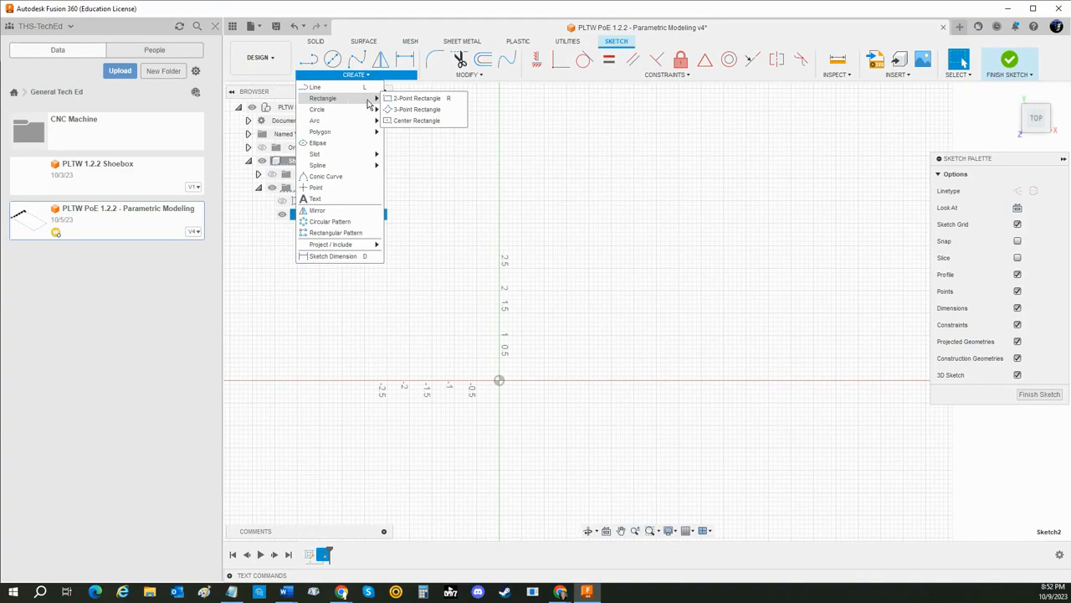
{"action": "left_click", "coordinate": [412, 99]}
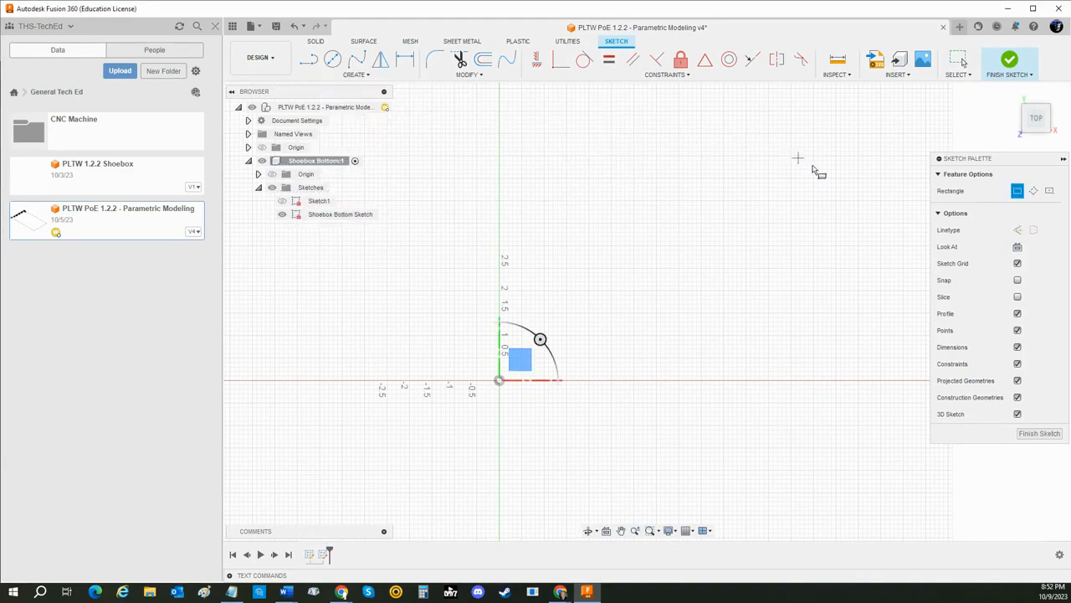
{"action": "left_click", "coordinate": [1017, 231]}
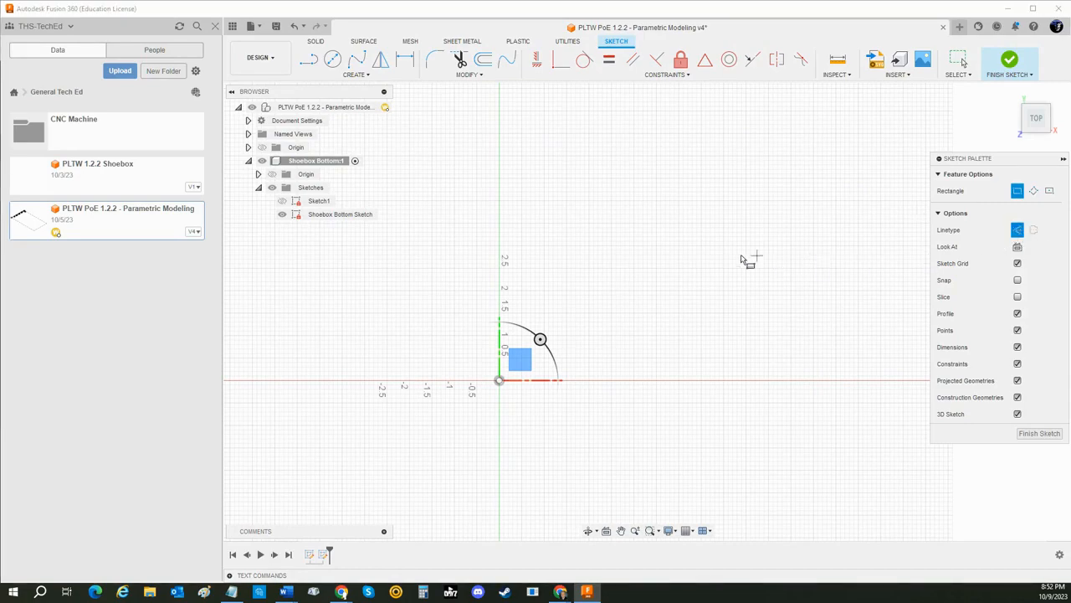
{"action": "left_click", "coordinate": [499, 381]}
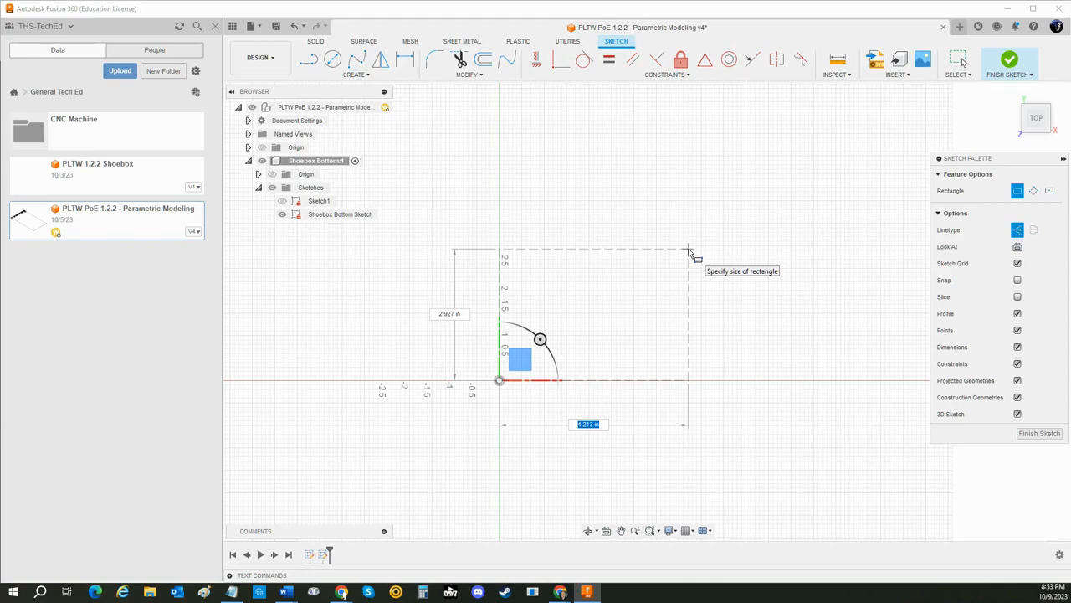
{"action": "type", "text": "w"}
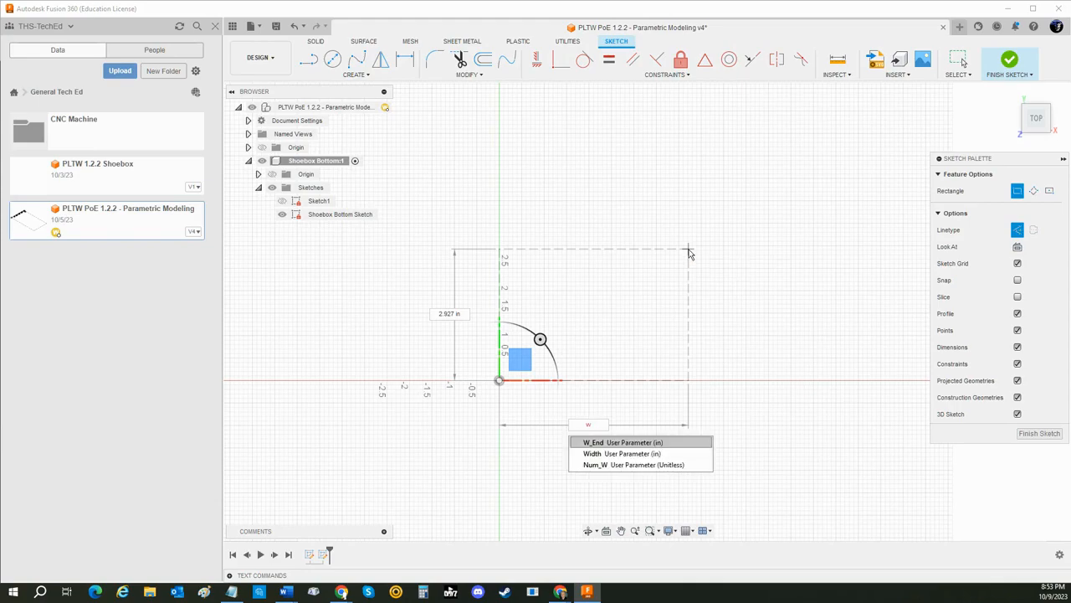
{"action": "key", "text": "Down"}
{"action": "key", "text": "Return"}
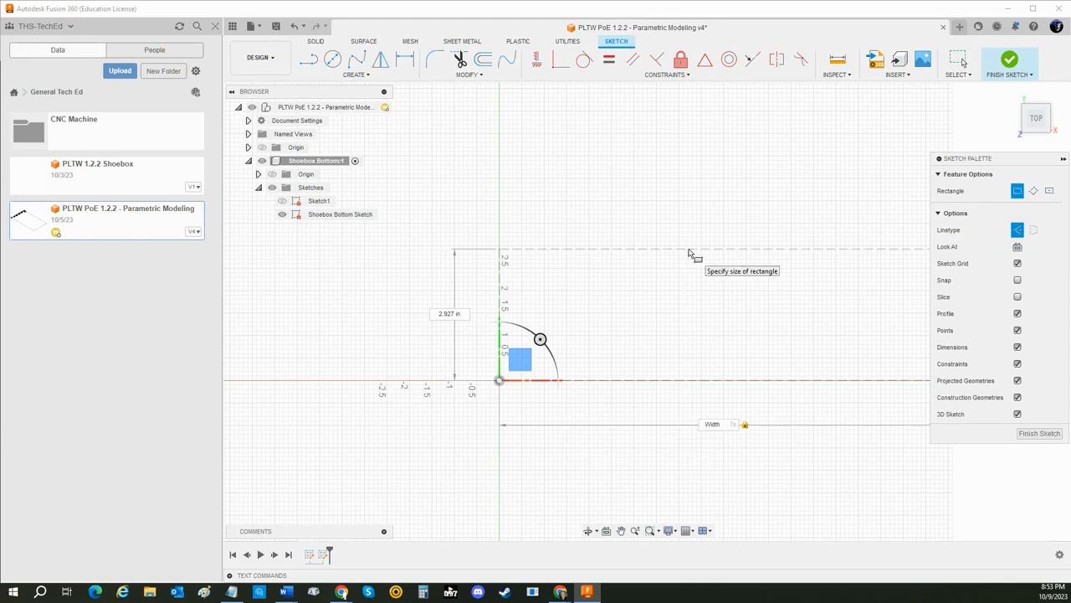
{"action": "key", "text": "Tab"}
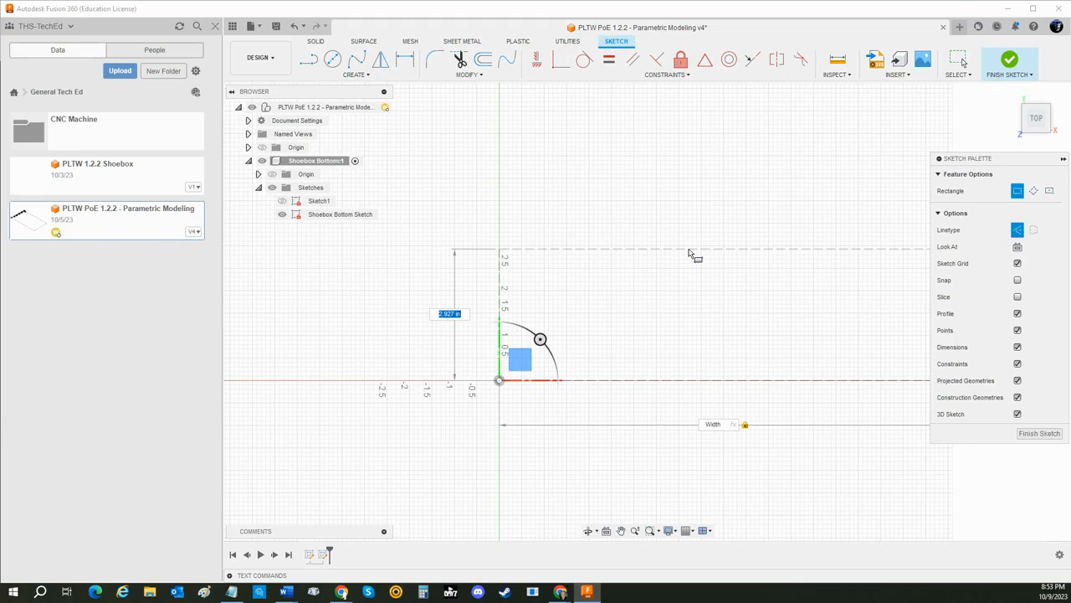
{"action": "key", "text": "Tab"}
Set the rectangle's horizontal size to the Length parameter and its vertical size to the Width parameter, and complete it
{"action": "type", "text": "Le"}
{"action": "key", "text": "Return"}
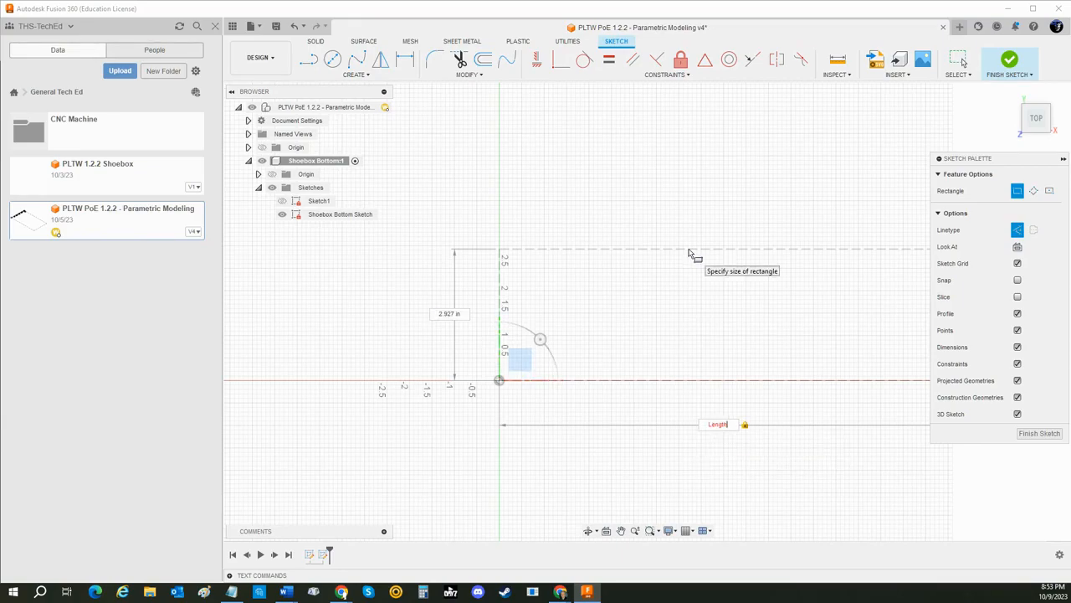
{"action": "key", "text": "Tab"}
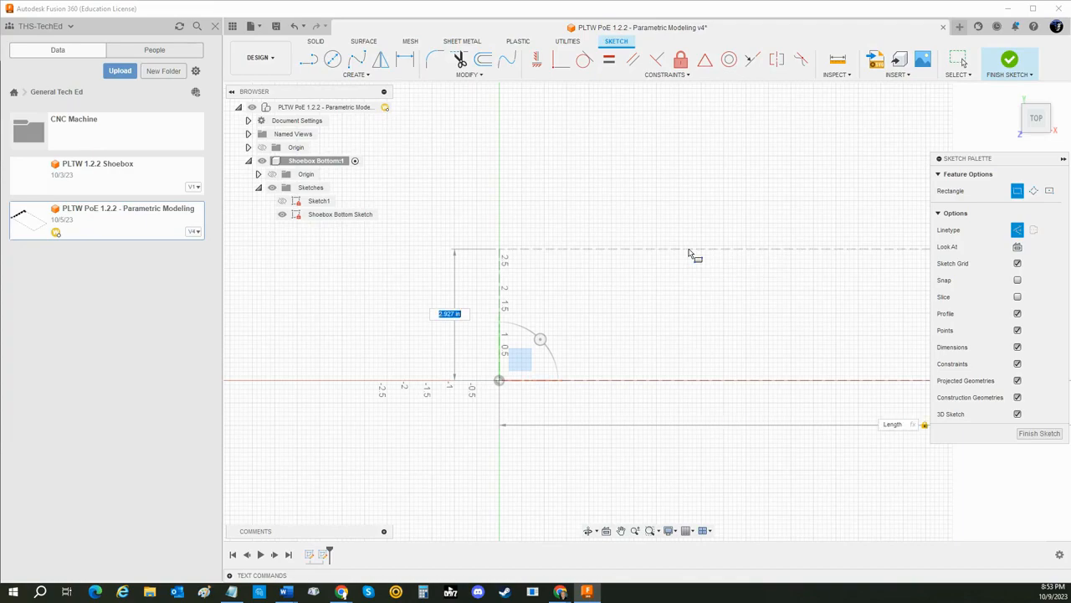
{"action": "type", "text": "Wi"}
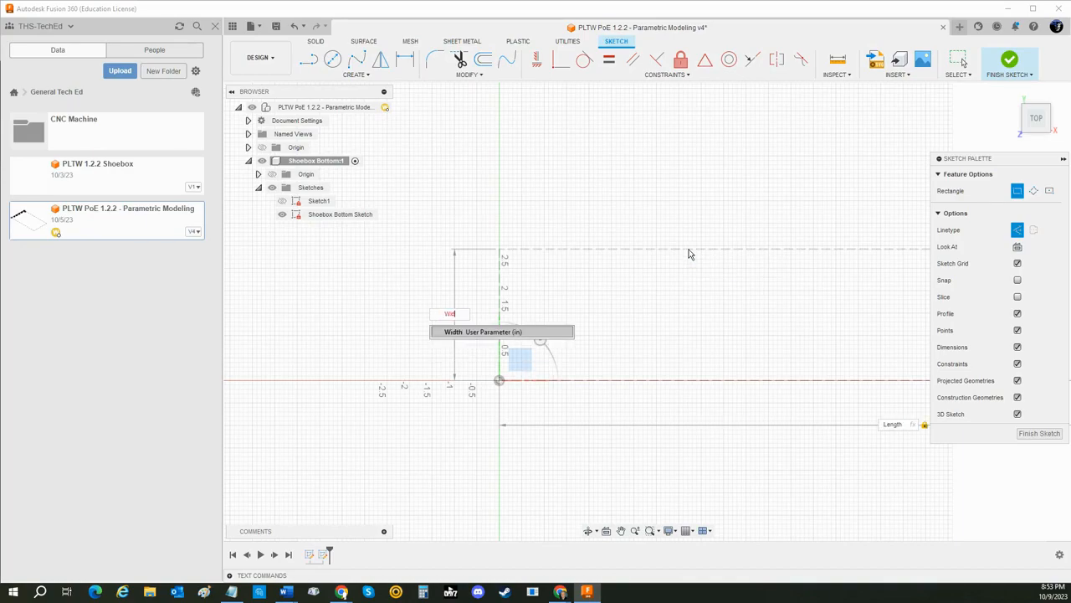
{"action": "type", "text": "dth"}
{"action": "key", "text": "Return"}
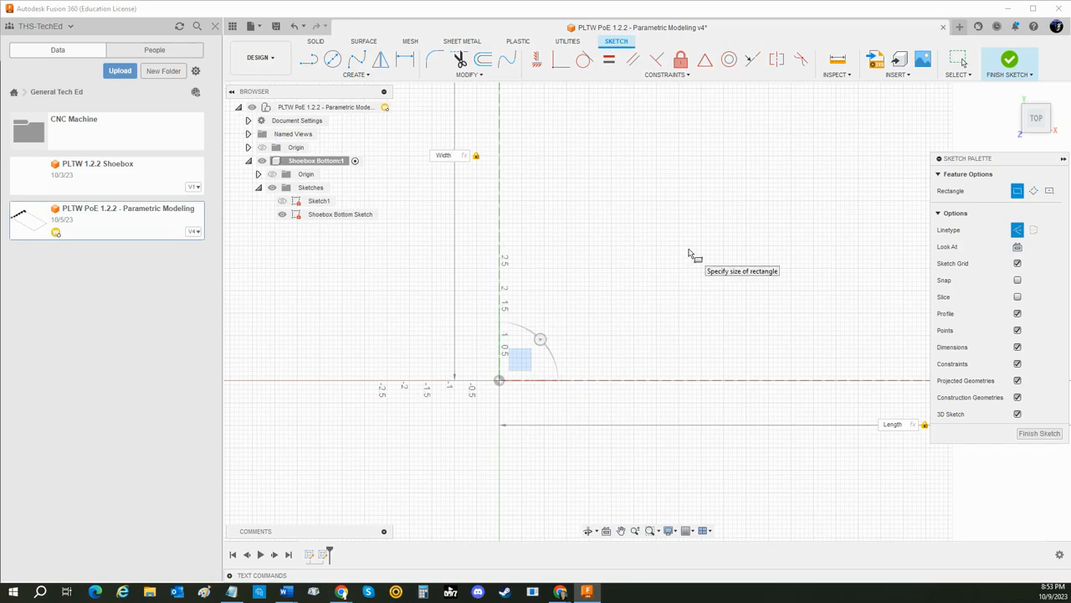
{"action": "key", "text": "Return"}
{"action": "scroll", "coordinate": [695, 249], "scroll_direction": "down", "scroll_amount": 4}
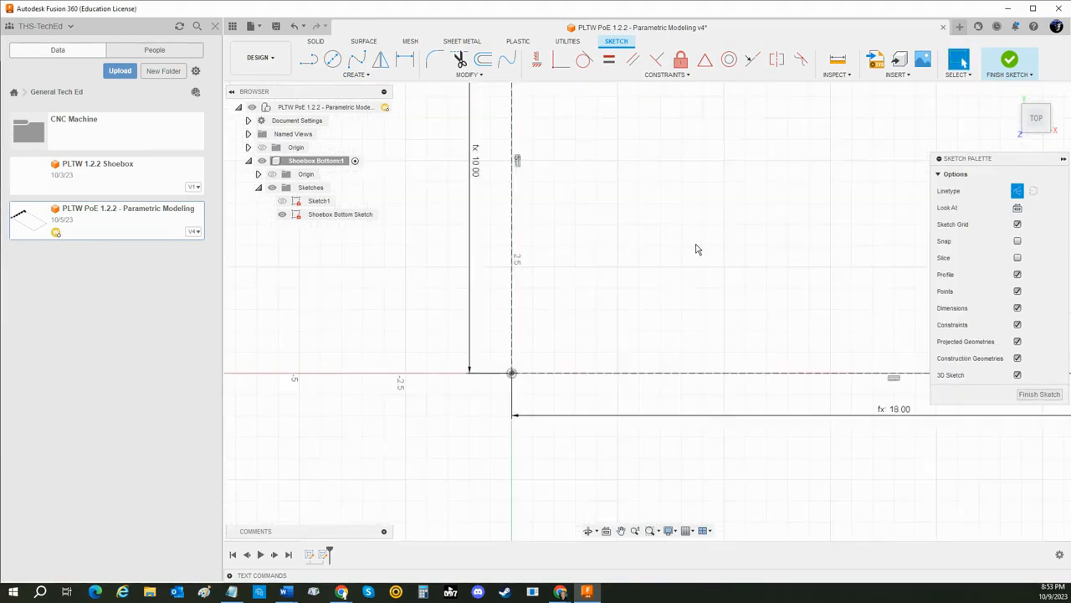
{"action": "scroll", "coordinate": [733, 263], "scroll_direction": "down", "scroll_amount": 4}
{"action": "middle_click_drag", "start_coordinate": [753, 252], "coordinate": [575, 332]}
{"action": "scroll", "coordinate": [574, 337], "scroll_direction": "up", "scroll_amount": 3}
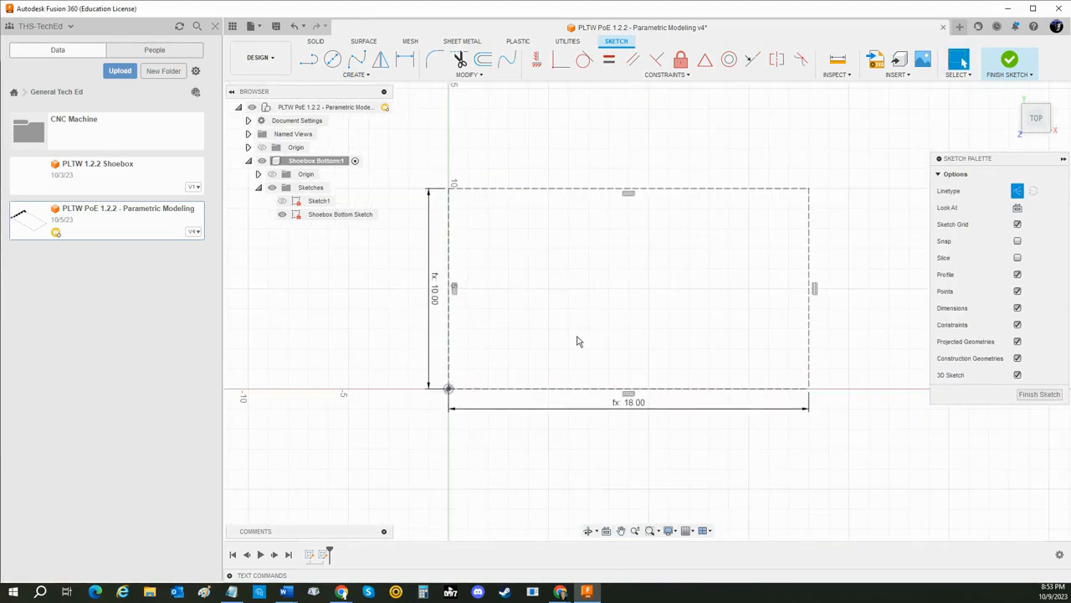
{"action": "scroll", "coordinate": [567, 346], "scroll_direction": "up", "scroll_amount": 1}
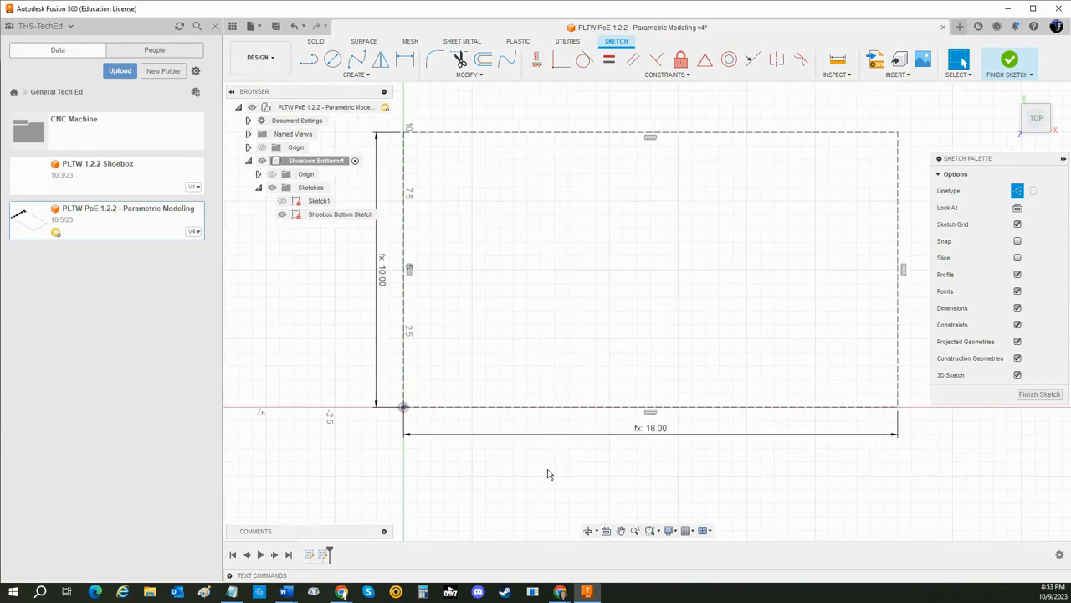
Switch to the browser lesson page and examine an enlarged Figure 3 for the notch and end parameter labels
{"action": "key", "text": "alt+Tab"}
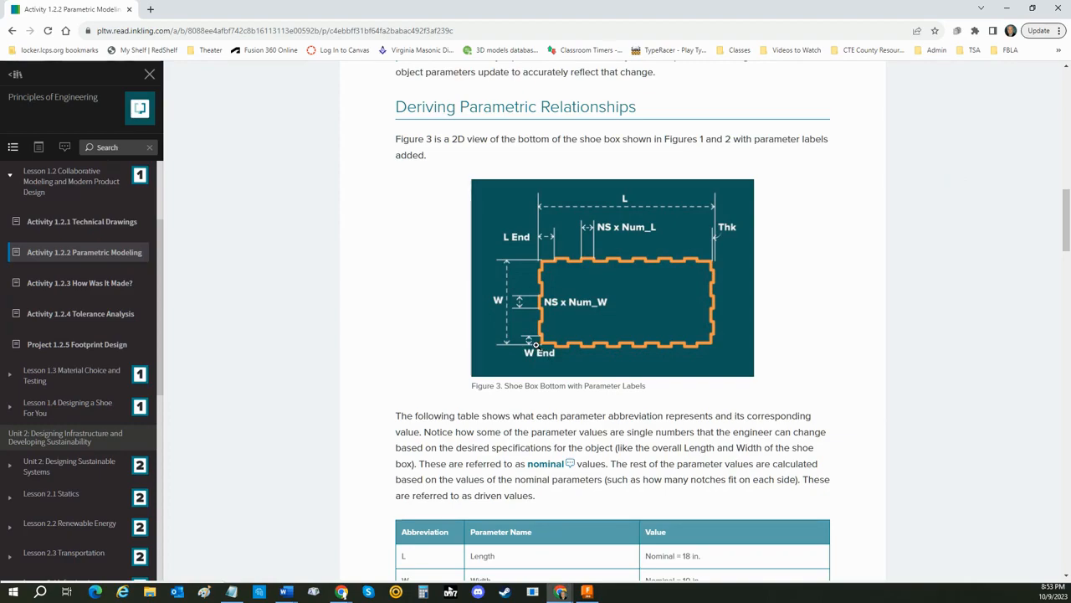
{"action": "scroll", "coordinate": [535, 344], "scroll_direction": "up", "scroll_amount": 1}
{"action": "scroll", "coordinate": [536, 348], "scroll_direction": "down", "scroll_amount": 2}
{"action": "left_click", "coordinate": [540, 298]}
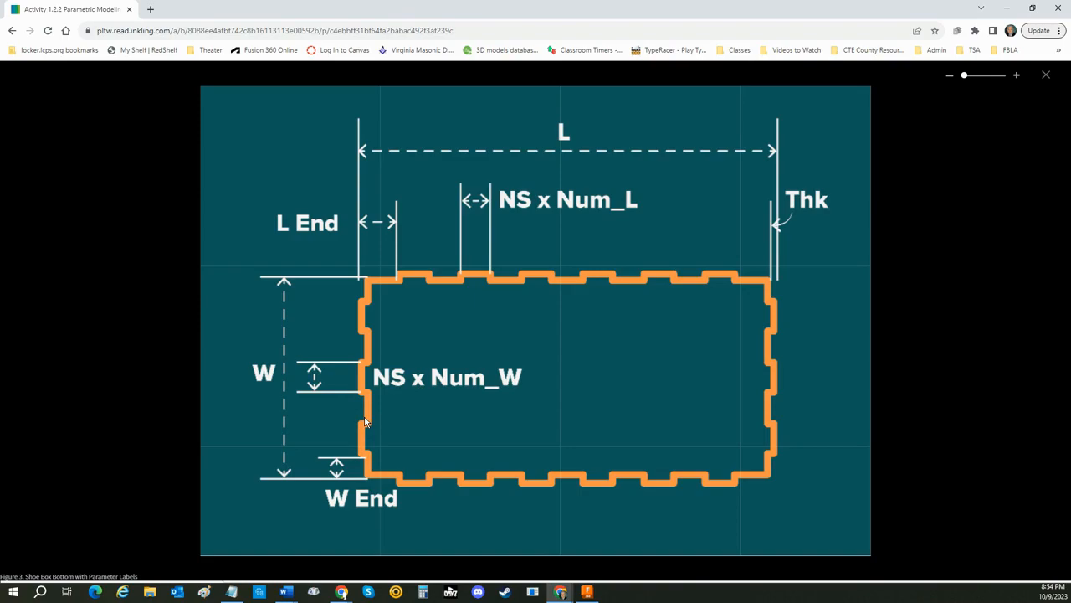
Switch back to Fusion 360 and draw a construction line from the origin along the rectangle's lower edge with length ThK
{"action": "key", "text": "alt+Tab"}
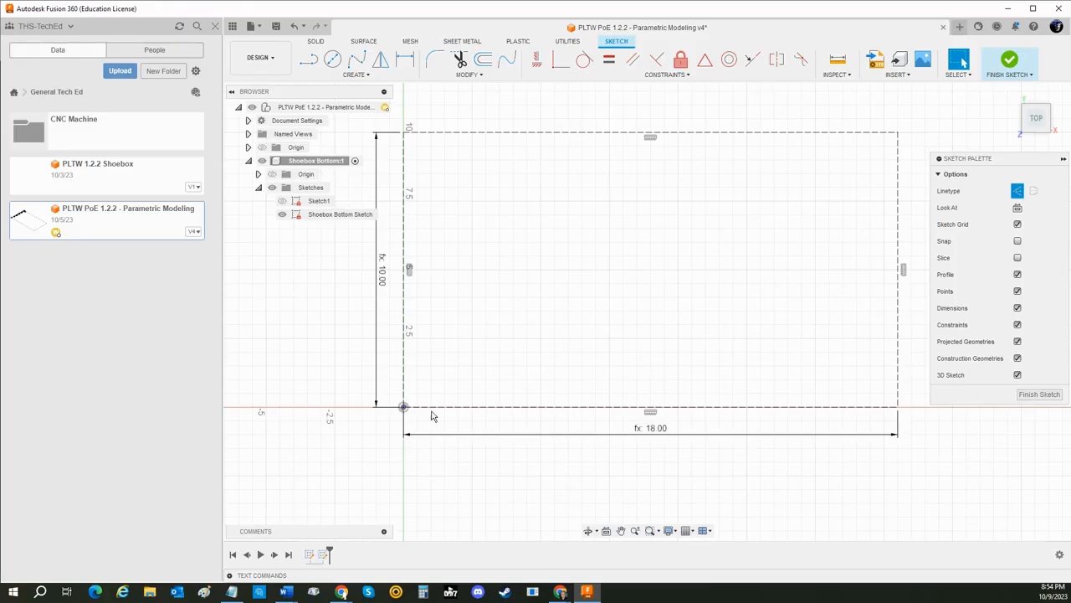
{"action": "left_click", "coordinate": [309, 62]}
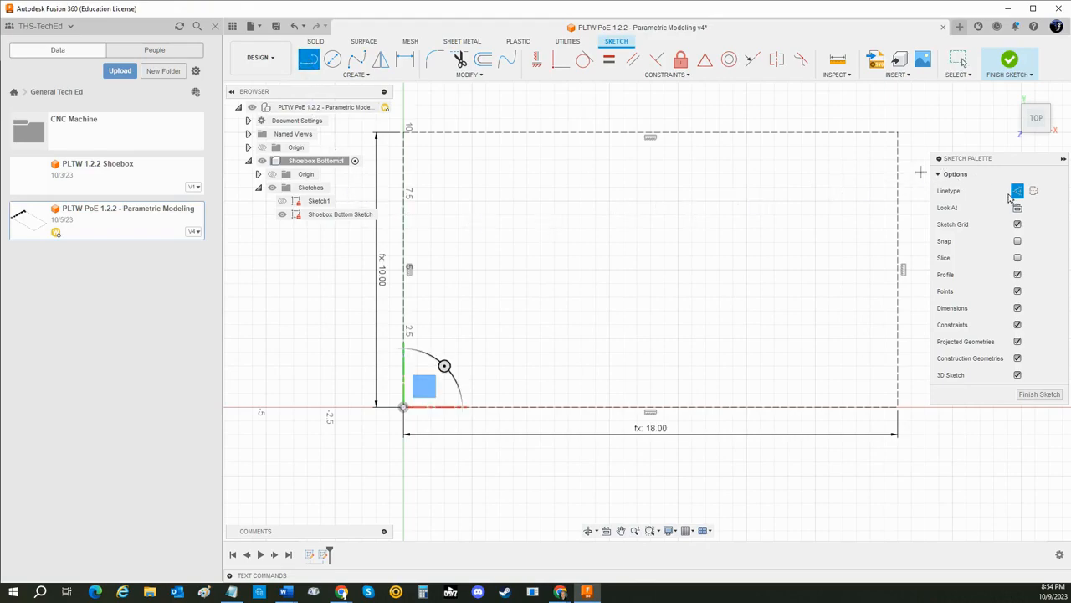
{"action": "left_click", "coordinate": [404, 409]}
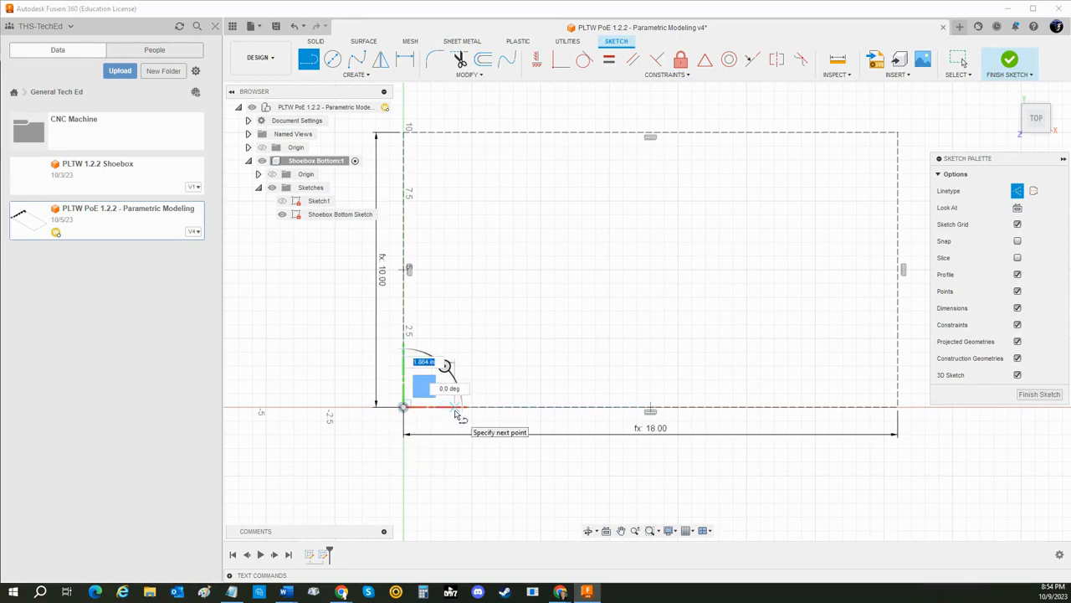
{"action": "type", "text": "th"}
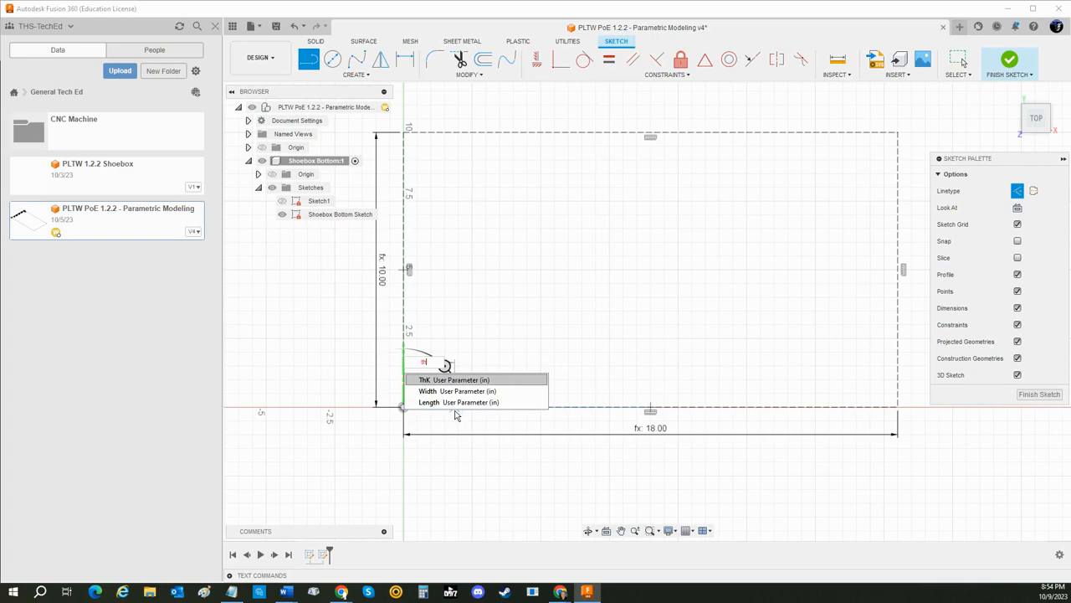
{"action": "key", "text": "Tab"}
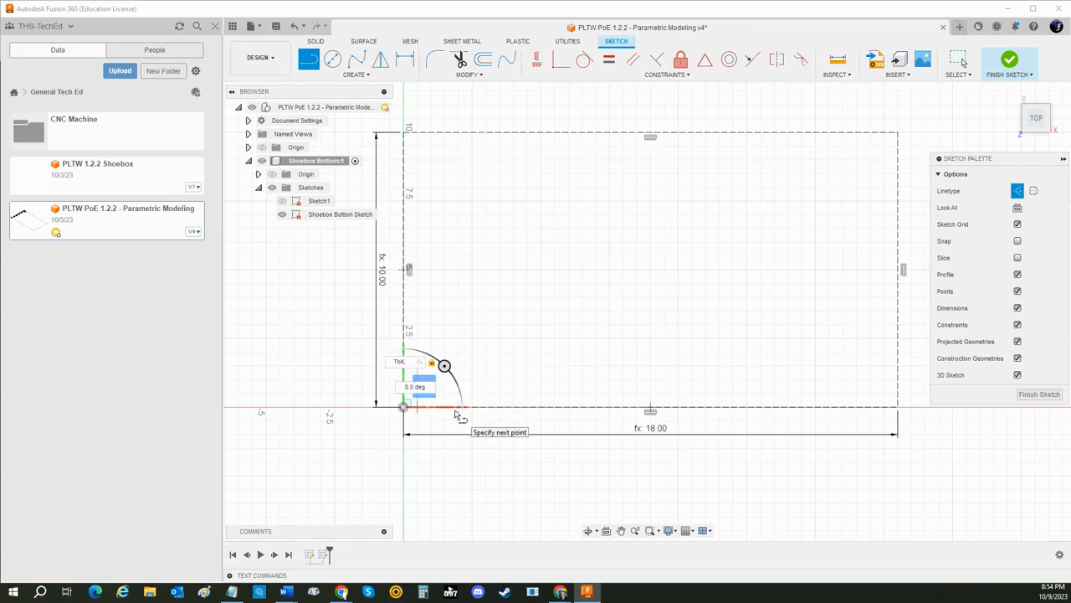
{"action": "key", "text": "Return"}
{"action": "key", "text": "Escape"}
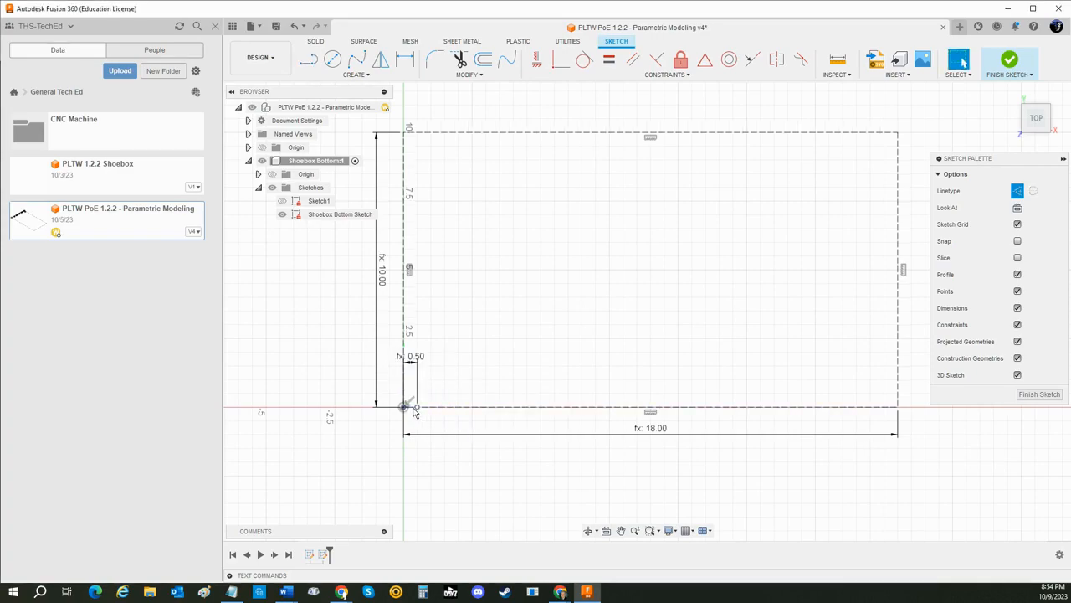
Turn off construction linetype and draw a vertical line of length W_End upward from the end of the short construction line
{"action": "scroll", "coordinate": [455, 415], "scroll_direction": "down", "scroll_amount": 2}
{"action": "scroll", "coordinate": [418, 413], "scroll_direction": "up", "scroll_amount": 8}
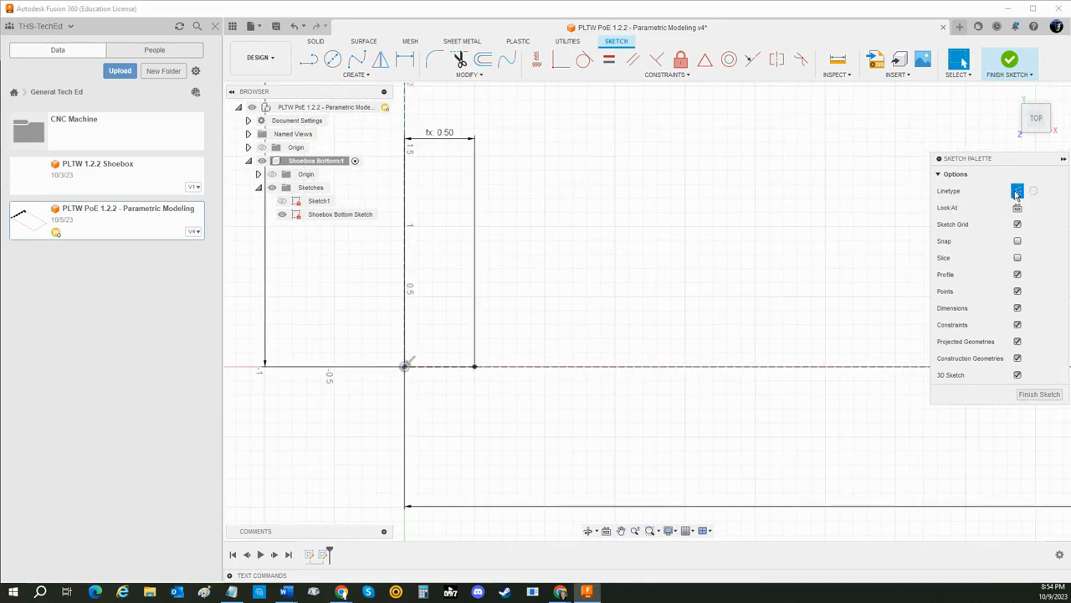
{"action": "left_click", "coordinate": [309, 66]}
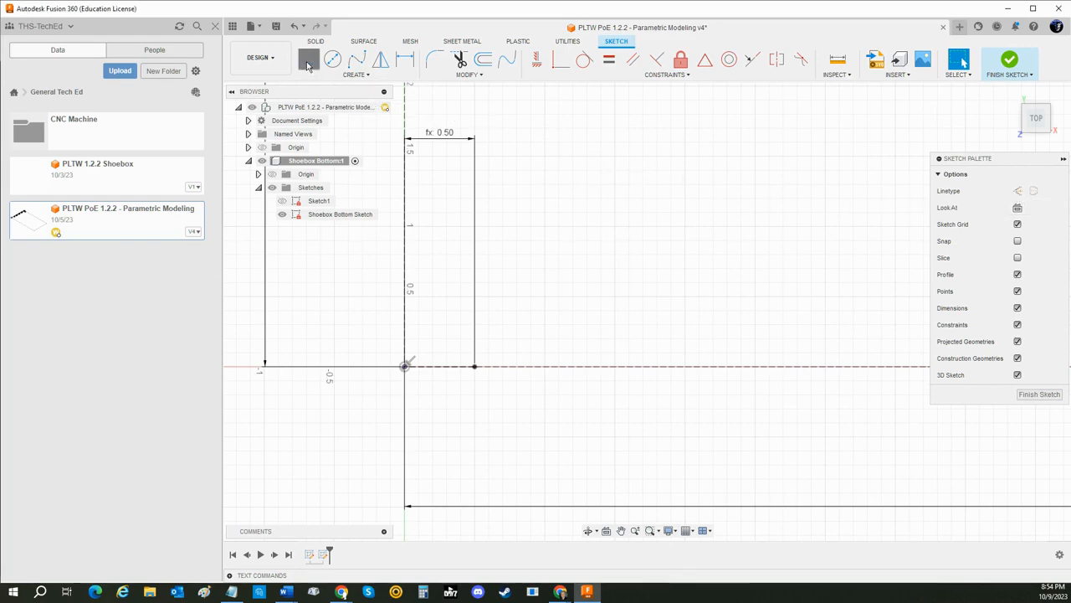
{"action": "left_click", "coordinate": [475, 366]}
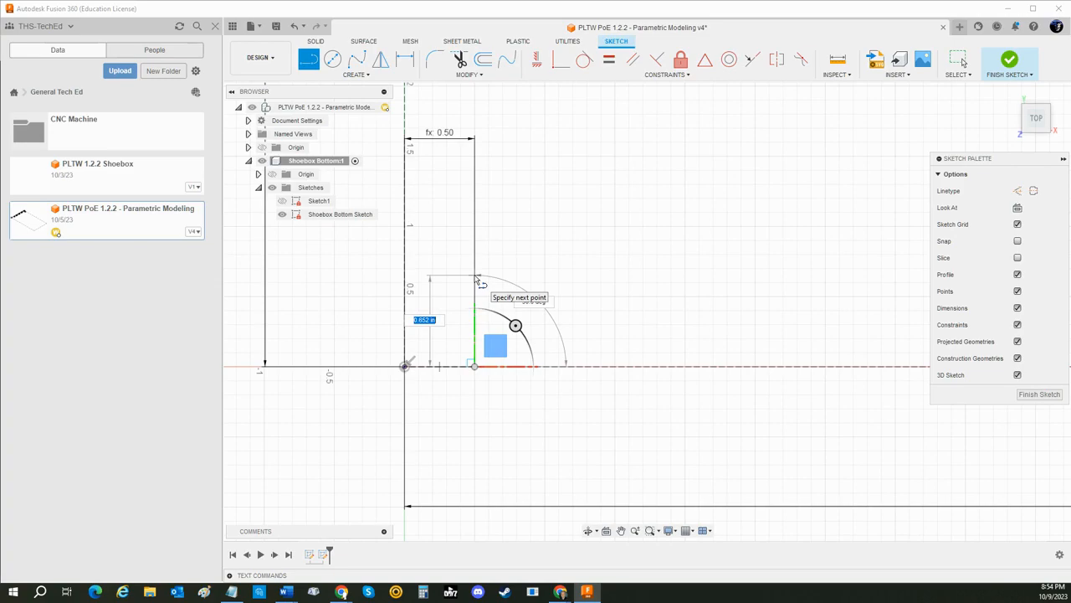
{"action": "type", "text": "w"}
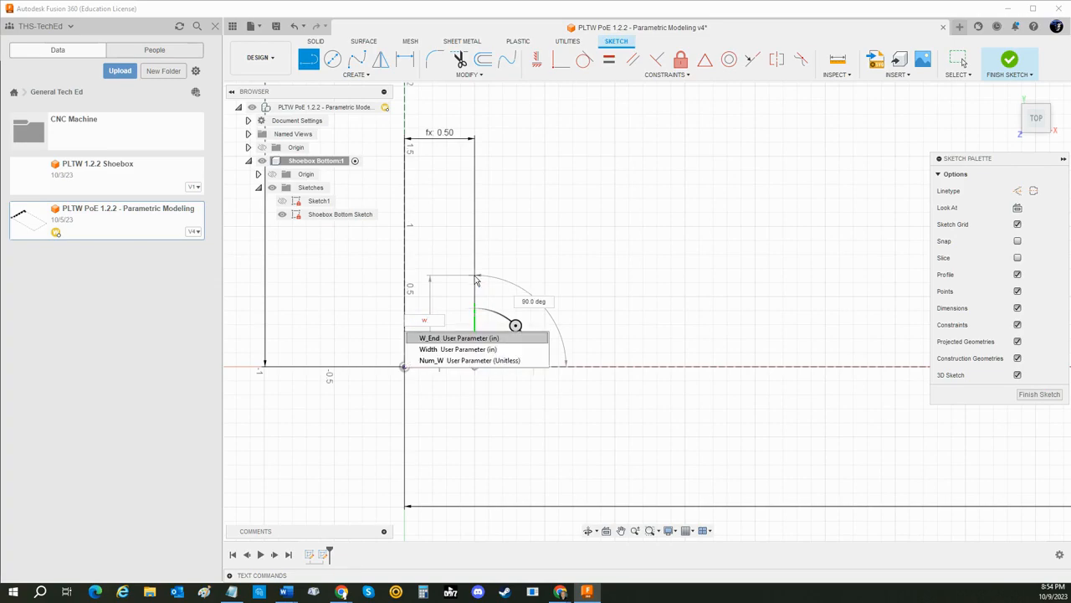
{"action": "key", "text": "Tab"}
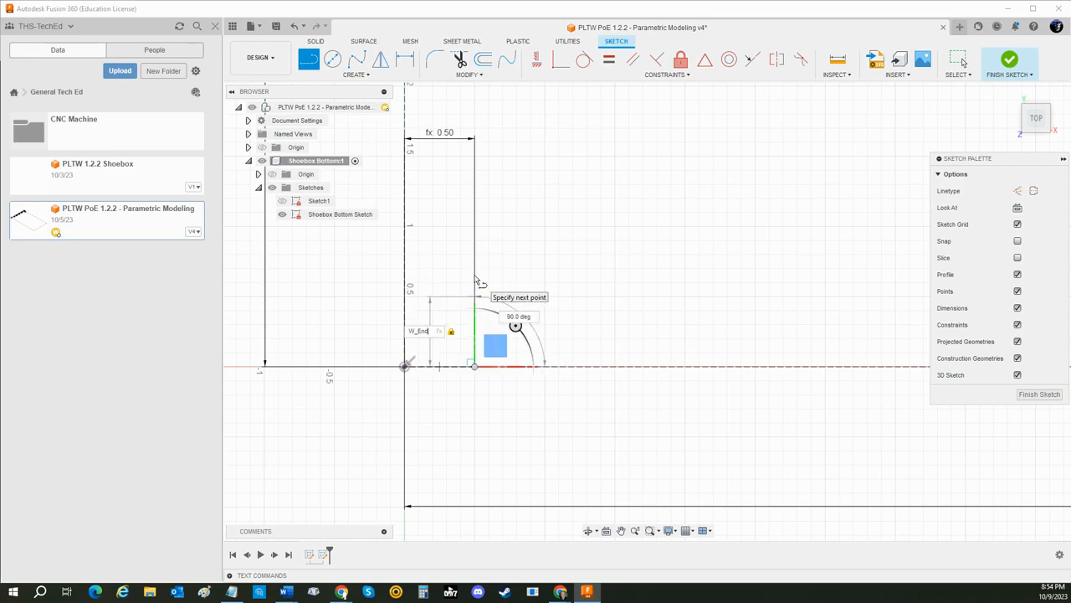
{"action": "key", "text": "Return"}
{"action": "key", "text": "Escape"}
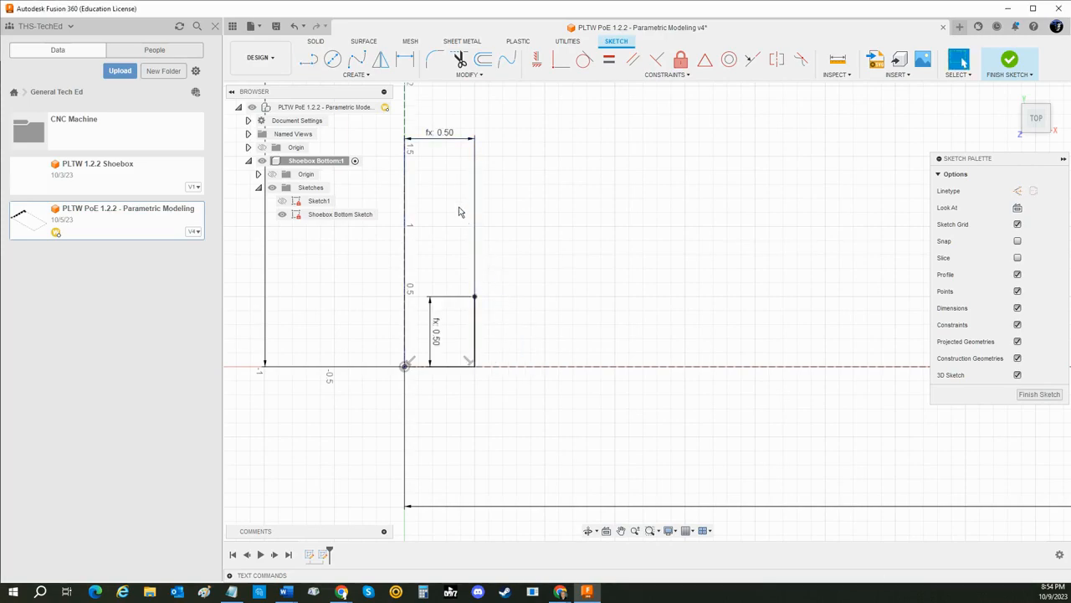
Draw a horizontal line of length ThK from the upper end of the W_End line to the rectangle's left edge
{"action": "left_click", "coordinate": [308, 59]}
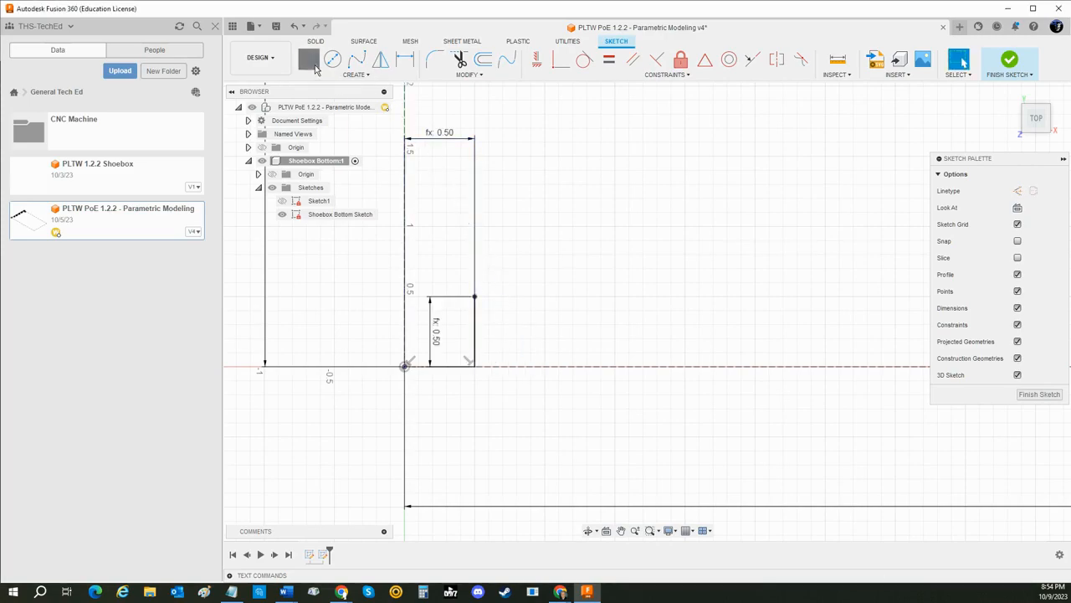
{"action": "left_click", "coordinate": [475, 297]}
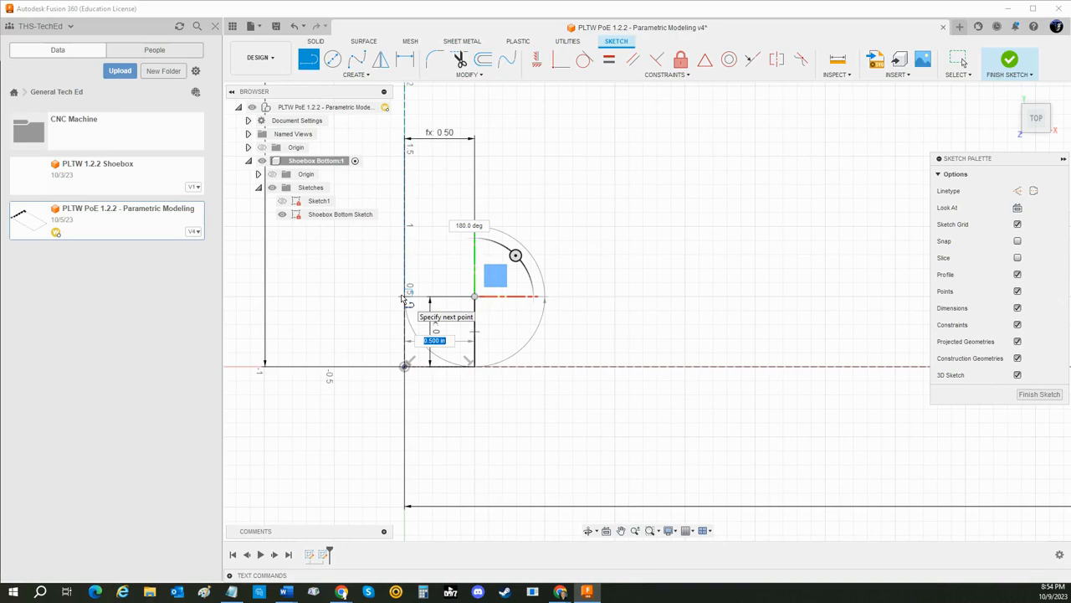
{"action": "type", "text": "th"}
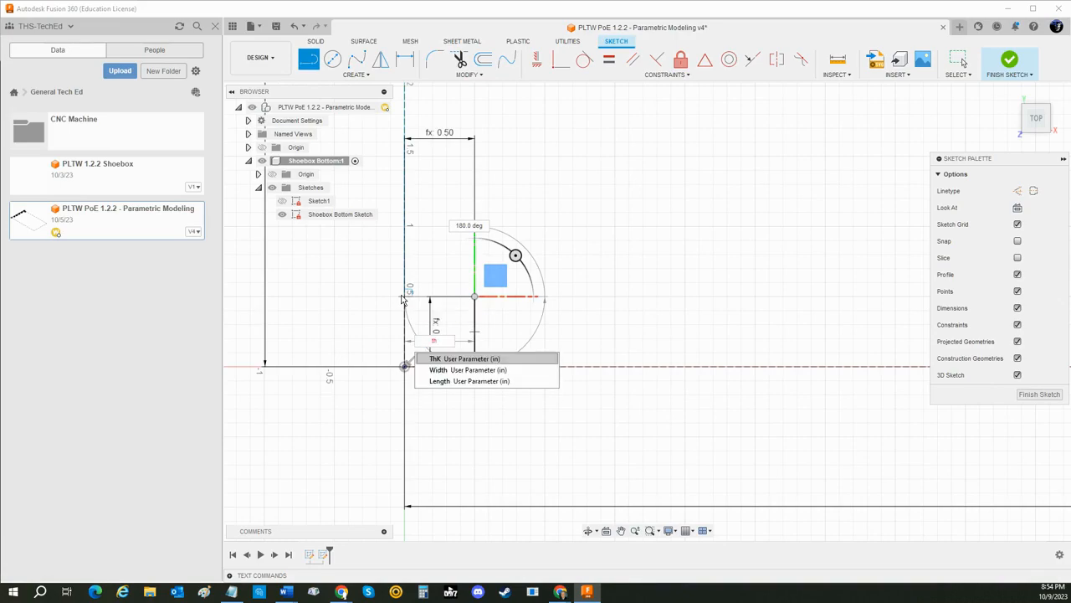
{"action": "key", "text": "Return"}
{"action": "key", "text": "Return"}
{"action": "key", "text": "Escape"}
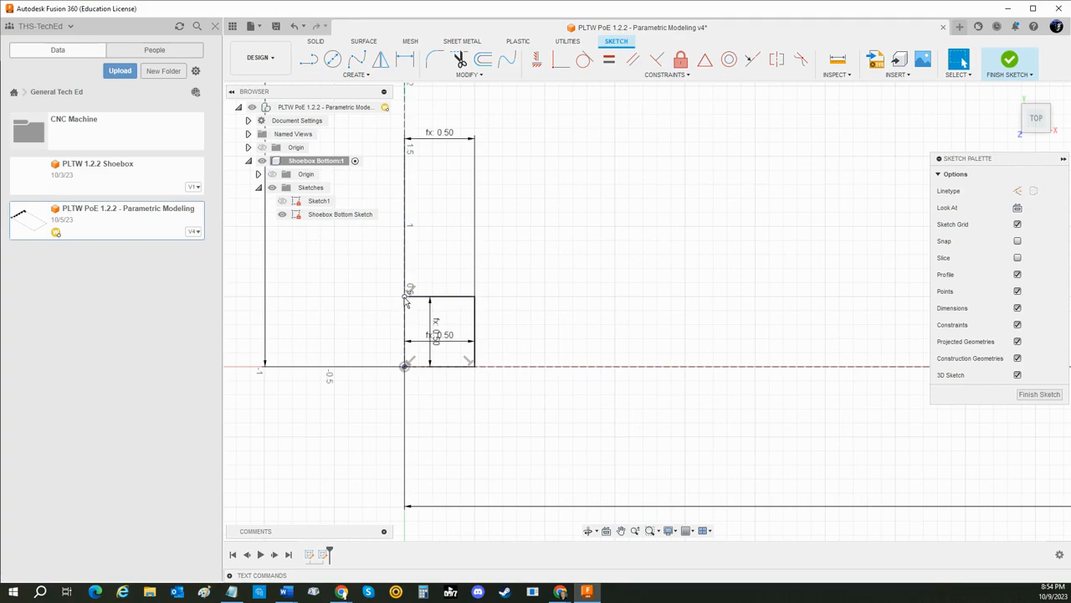
Draw a vertical line of length NS upward along the rectangle's left edge from the end of the horizontal ThK line
{"action": "left_click", "coordinate": [308, 60]}
{"action": "left_click", "coordinate": [404, 296]}
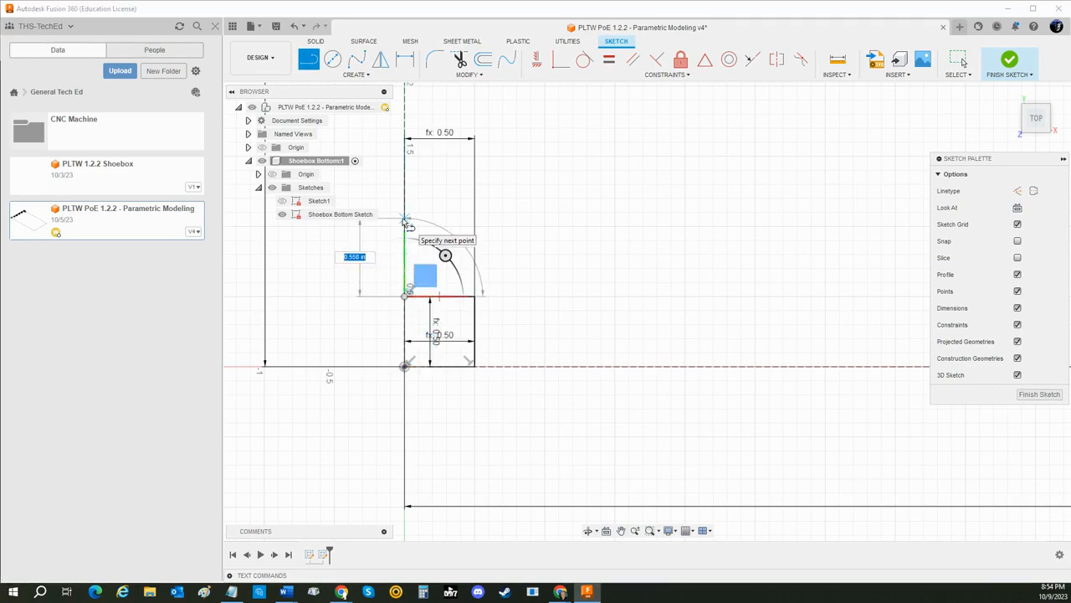
{"action": "type", "text": "ns"}
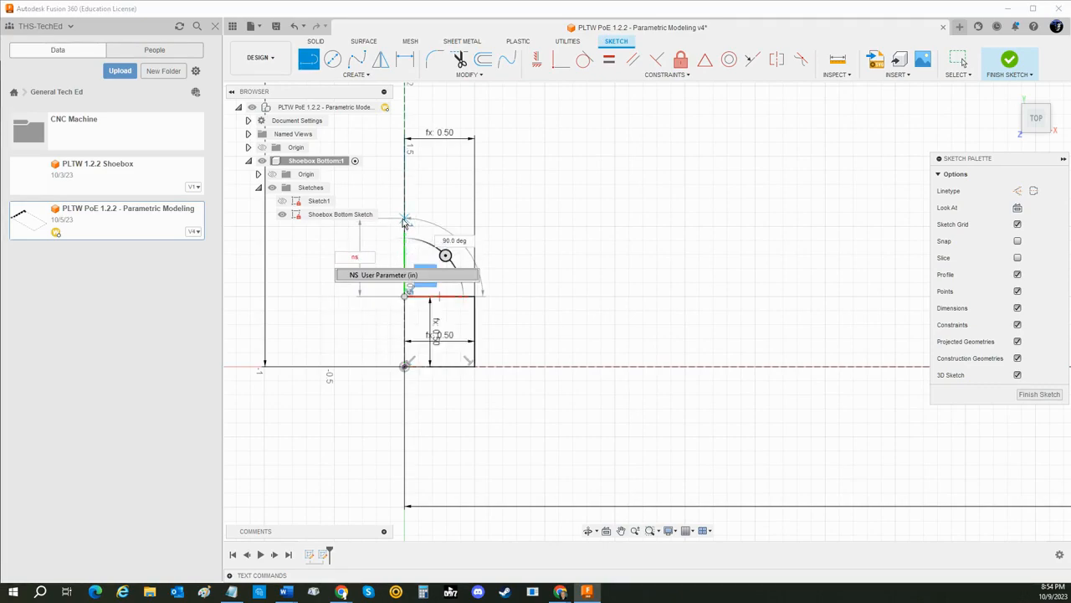
{"action": "key", "text": "Return"}
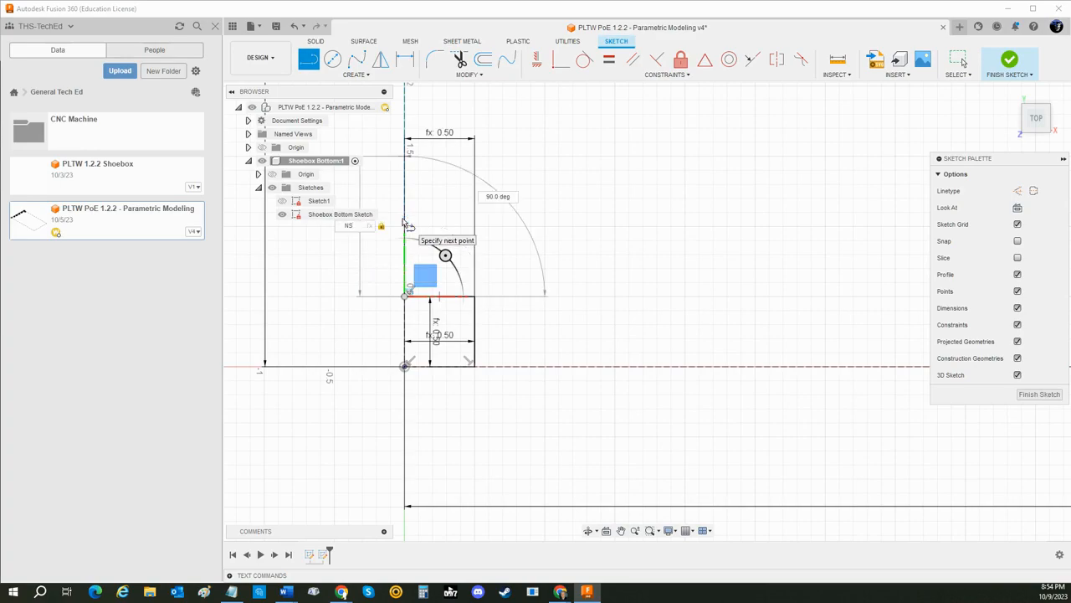
{"action": "key", "text": "Return"}
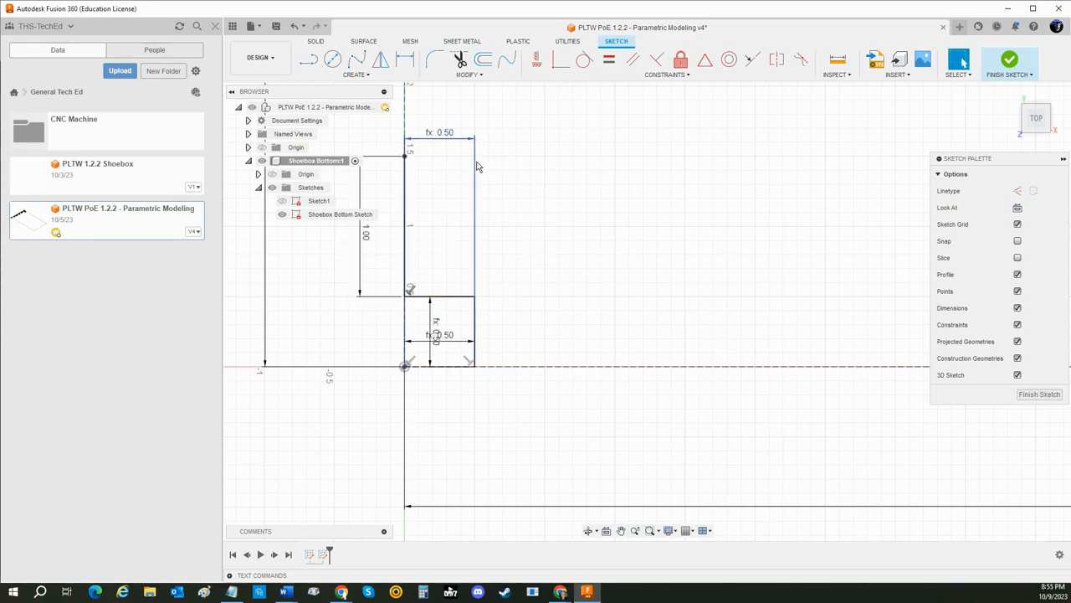
Draw a horizontal line of length ThK inward from the upper end of the NS line
{"action": "scroll", "coordinate": [481, 177], "scroll_direction": "down", "scroll_amount": 2}
{"action": "middle_click_drag", "start_coordinate": [481, 177], "coordinate": [560, 324]}
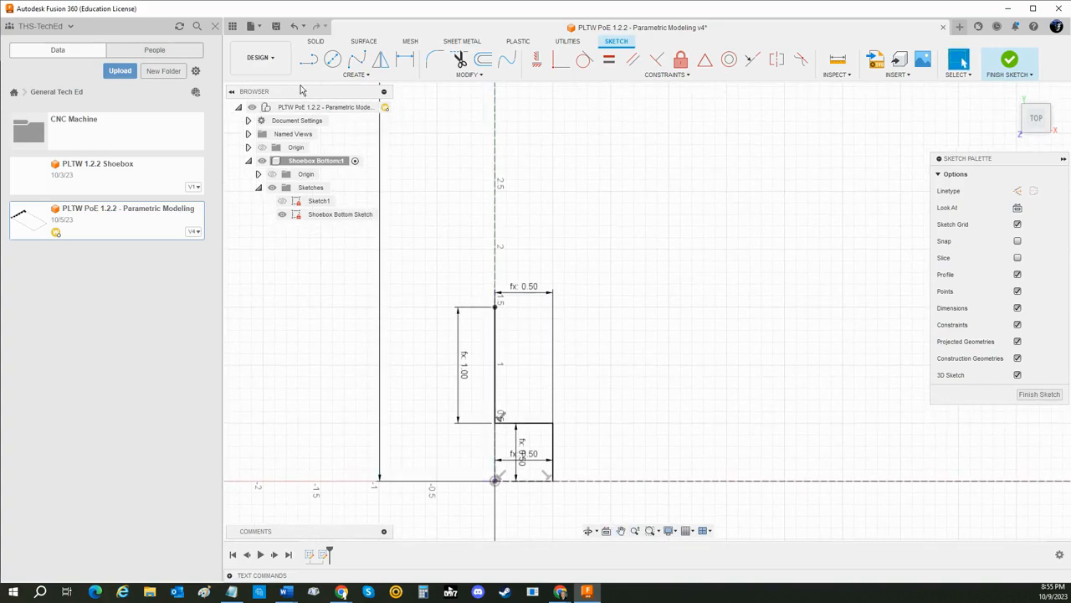
{"action": "left_click", "coordinate": [308, 60]}
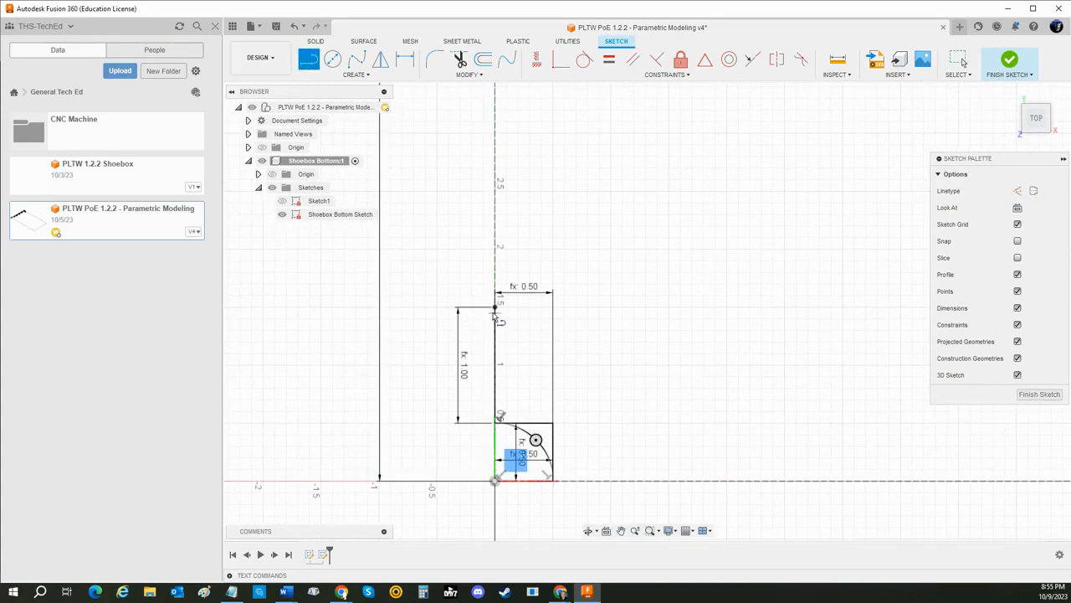
{"action": "left_click", "coordinate": [495, 307]}
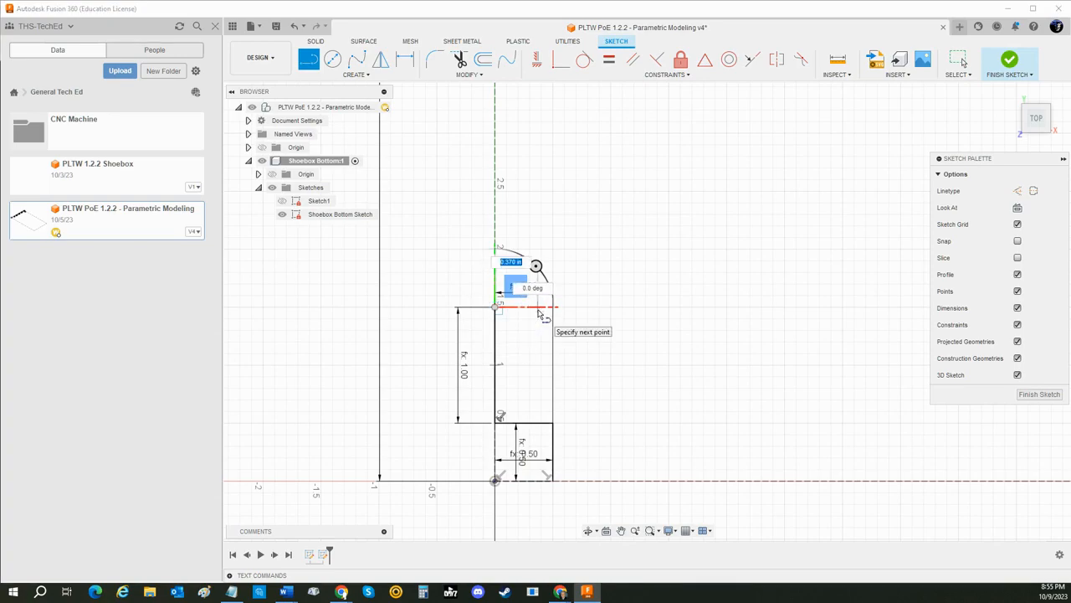
{"action": "type", "text": "thk"}
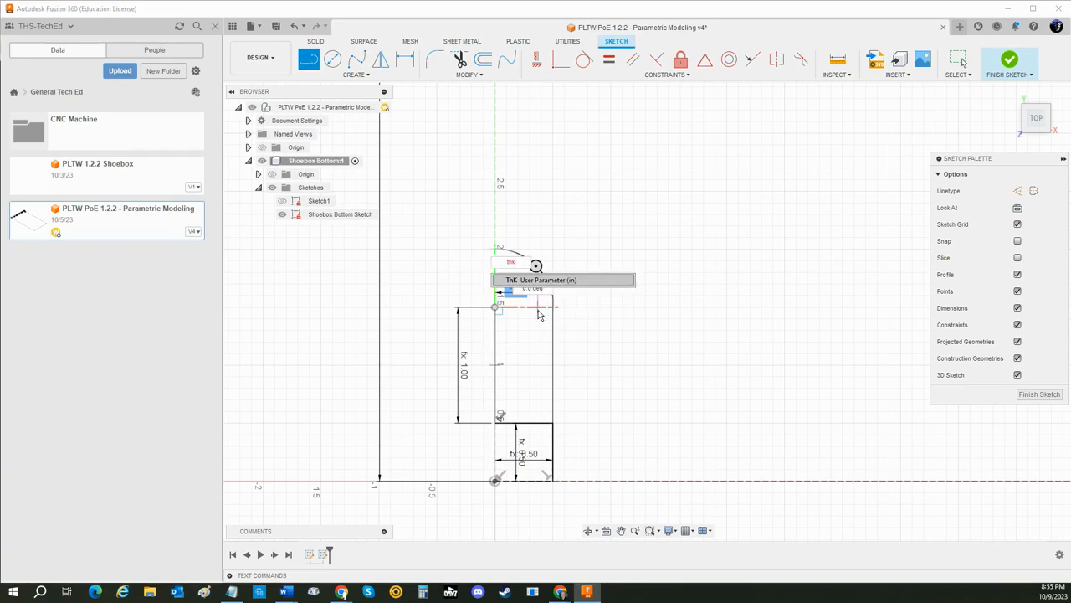
{"action": "key", "text": "Return"}
{"action": "key", "text": "Return"}
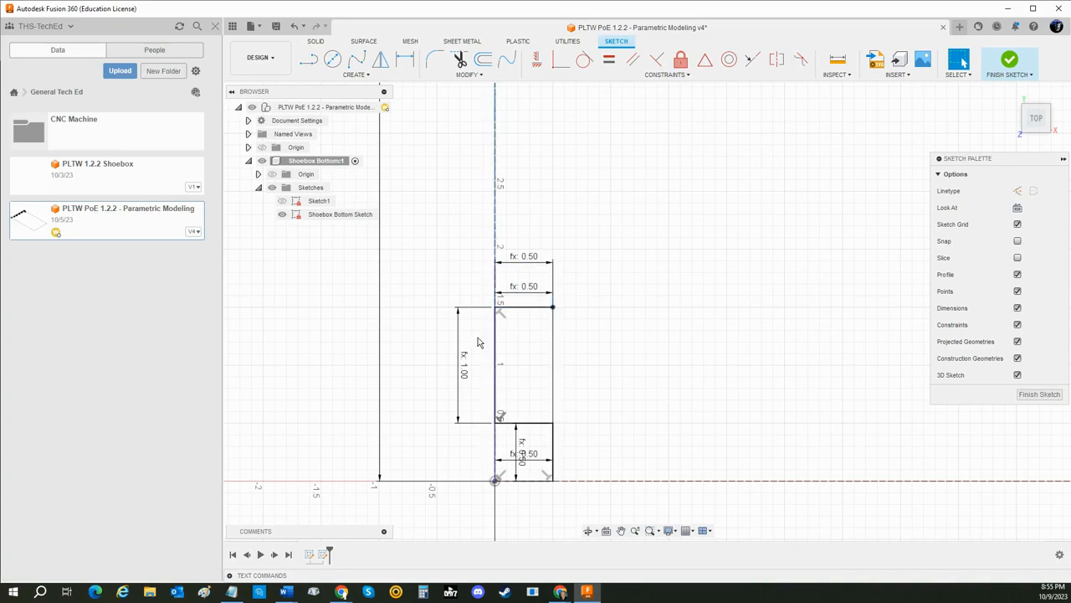
Draw a vertical W_End line upward from the upper ThK line's inner end, and reposition both W_End dimensions to the right of the notch profile
{"action": "left_click", "coordinate": [309, 60]}
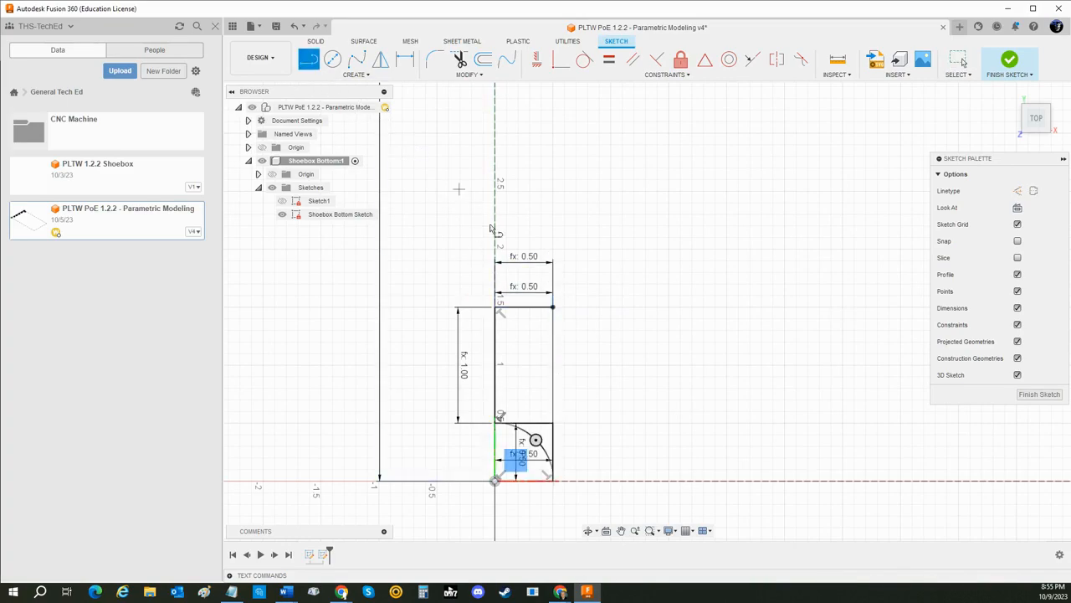
{"action": "left_click", "coordinate": [552, 307]}
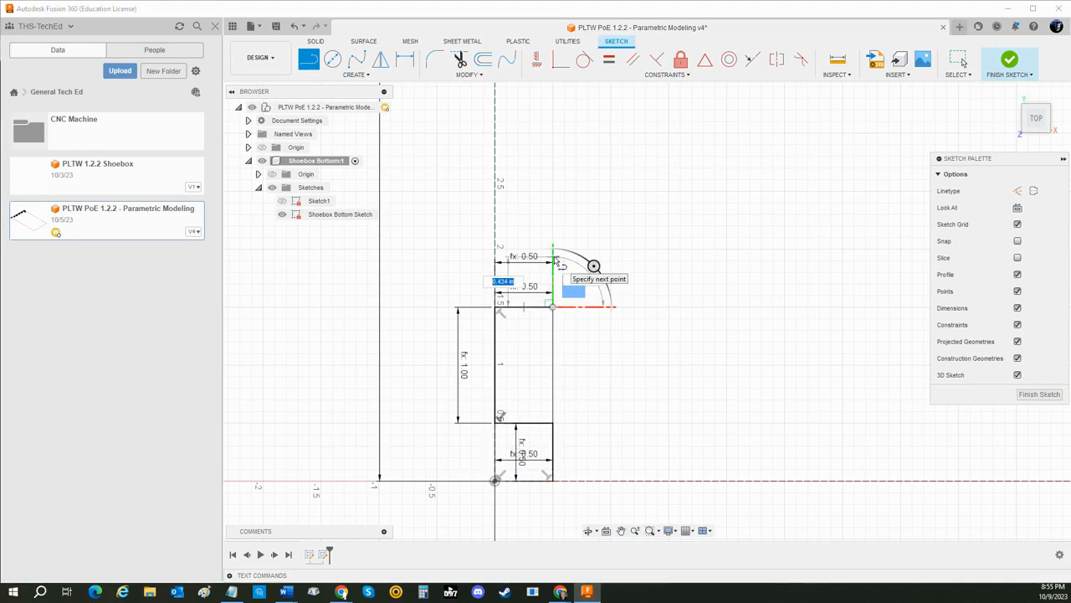
{"action": "type", "text": "w"}
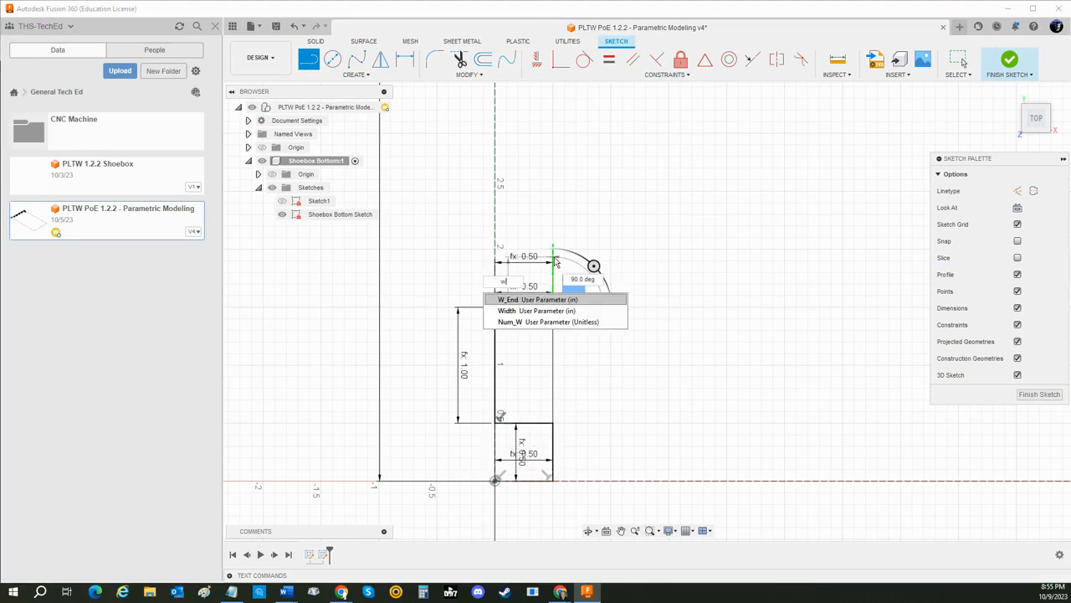
{"action": "key", "text": "Return"}
{"action": "key", "text": "Return"}
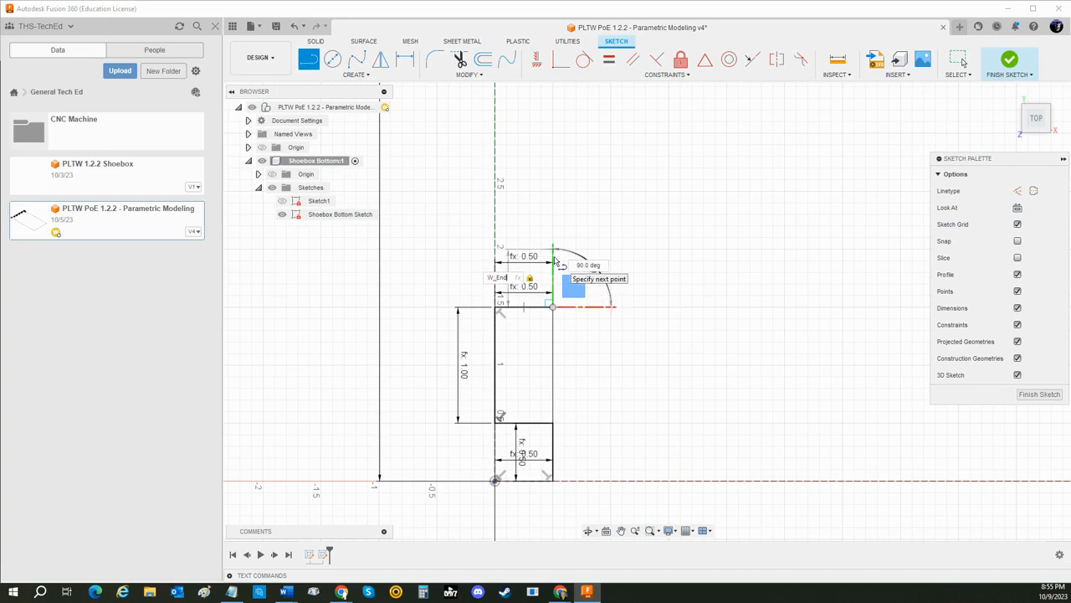
{"action": "key", "text": "Escape"}
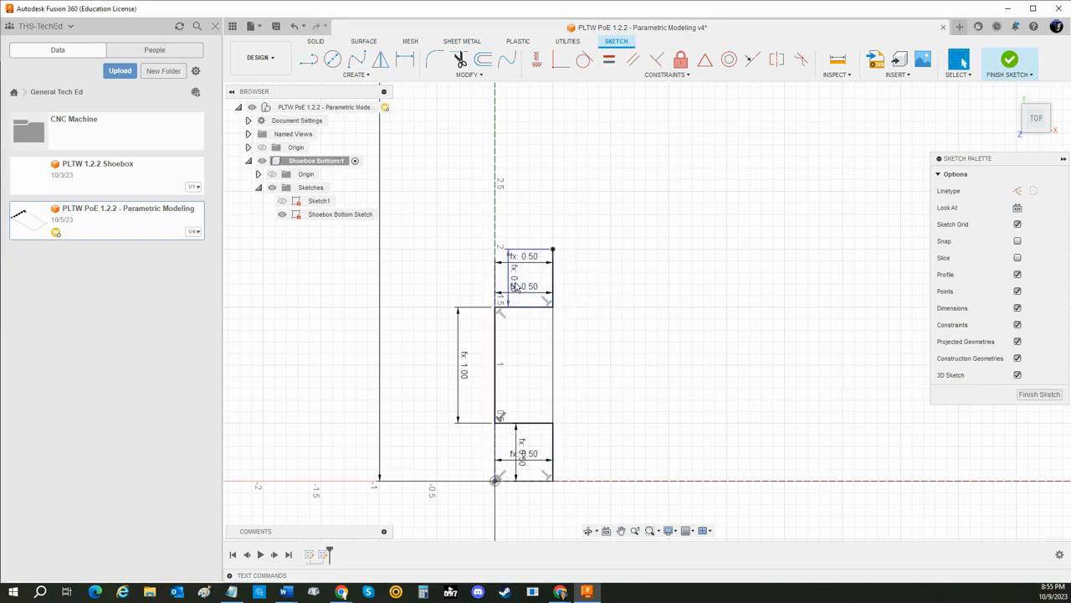
{"action": "left_click_drag", "start_coordinate": [512, 284], "coordinate": [595, 286]}
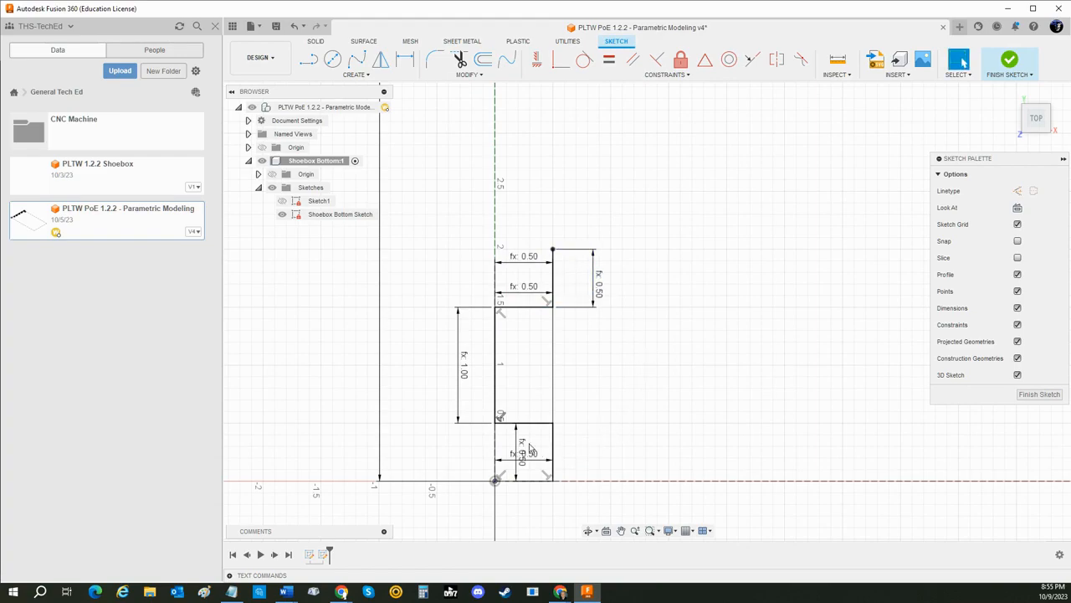
{"action": "left_click_drag", "start_coordinate": [520, 442], "coordinate": [598, 446]}
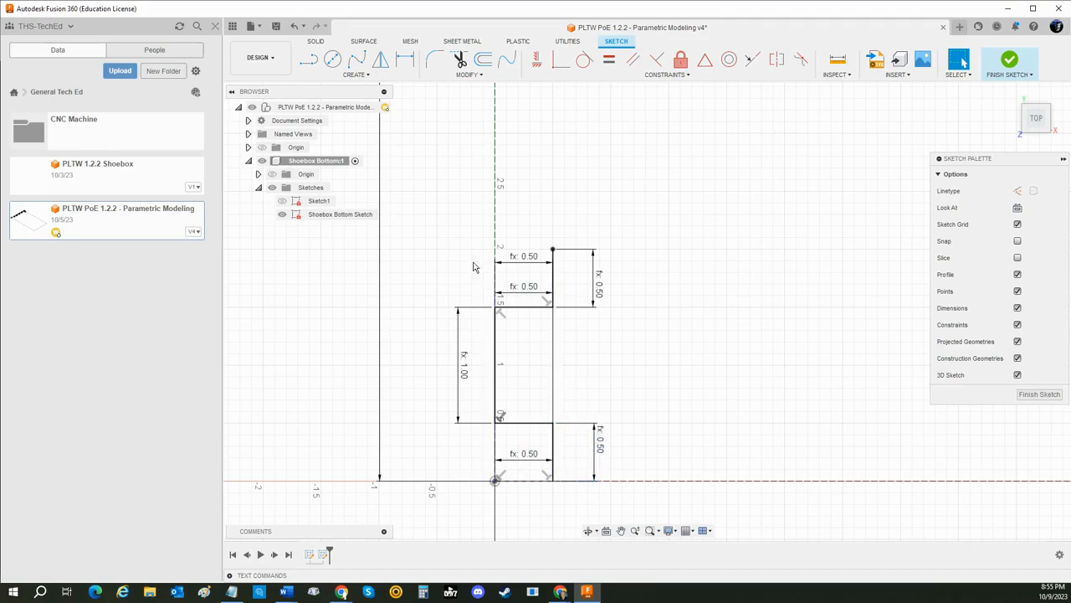
Start a rectangular pattern with the five lines of the notch profile as its objects
{"action": "left_click", "coordinate": [358, 75]}
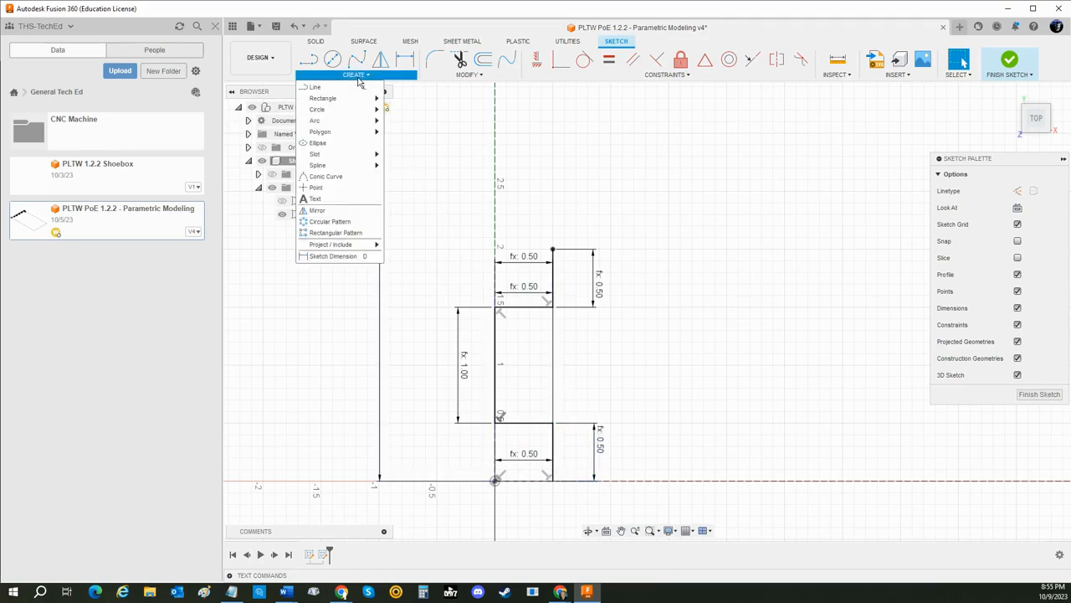
{"action": "left_click", "coordinate": [343, 232]}
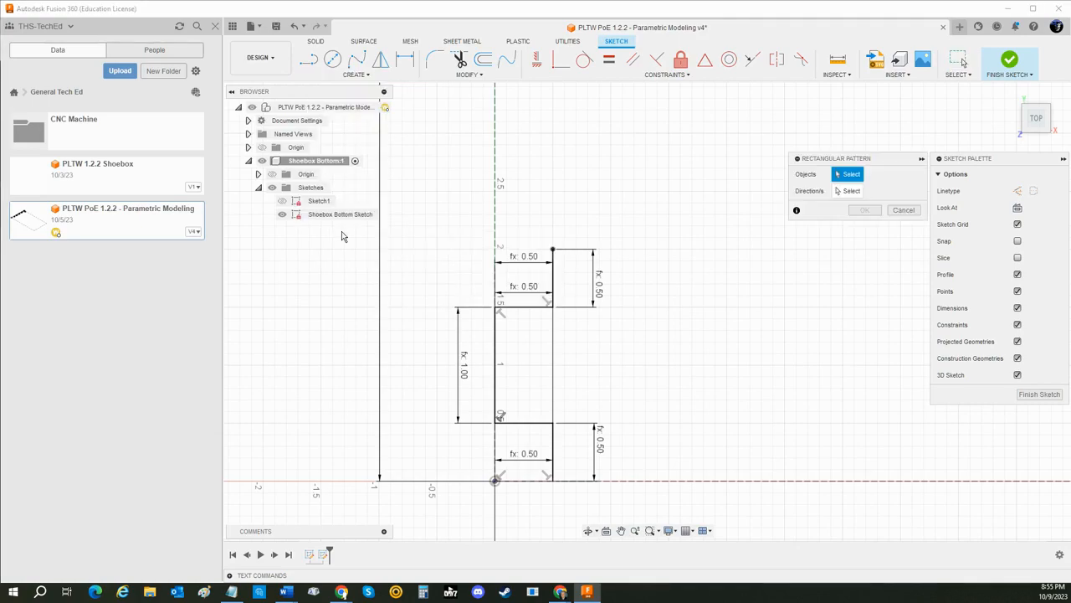
{"action": "left_click", "coordinate": [555, 441]}
{"action": "left_click", "coordinate": [519, 423]}
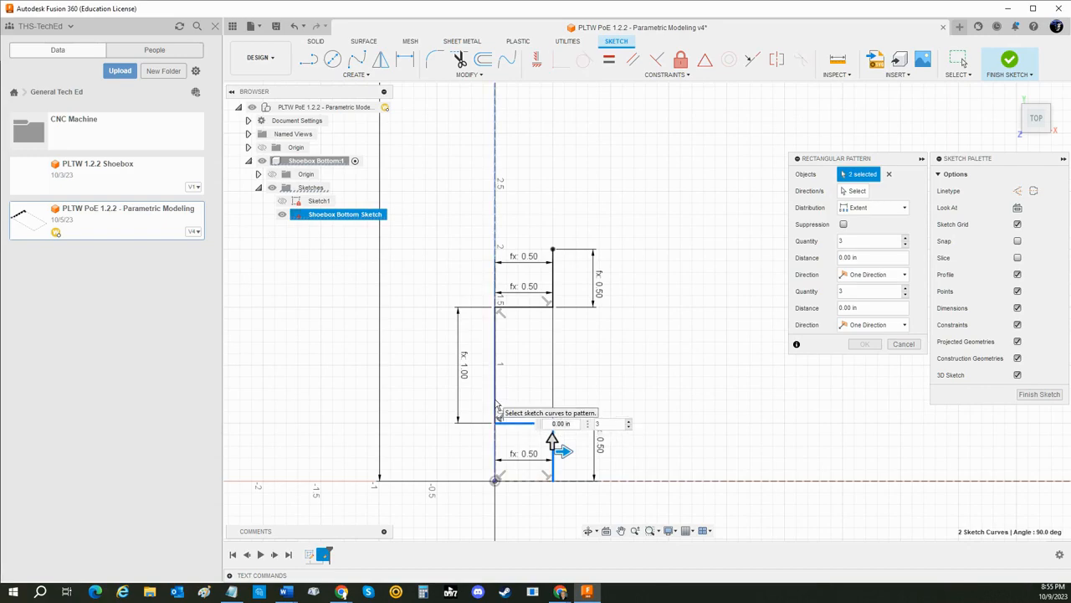
{"action": "left_click", "coordinate": [494, 336]}
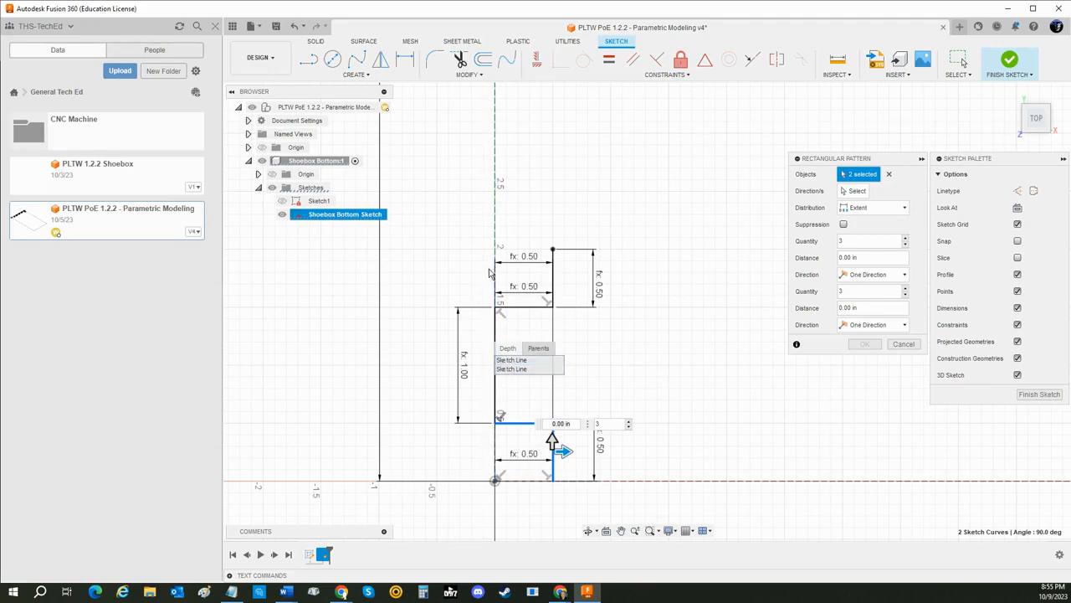
{"action": "left_click", "coordinate": [525, 369]}
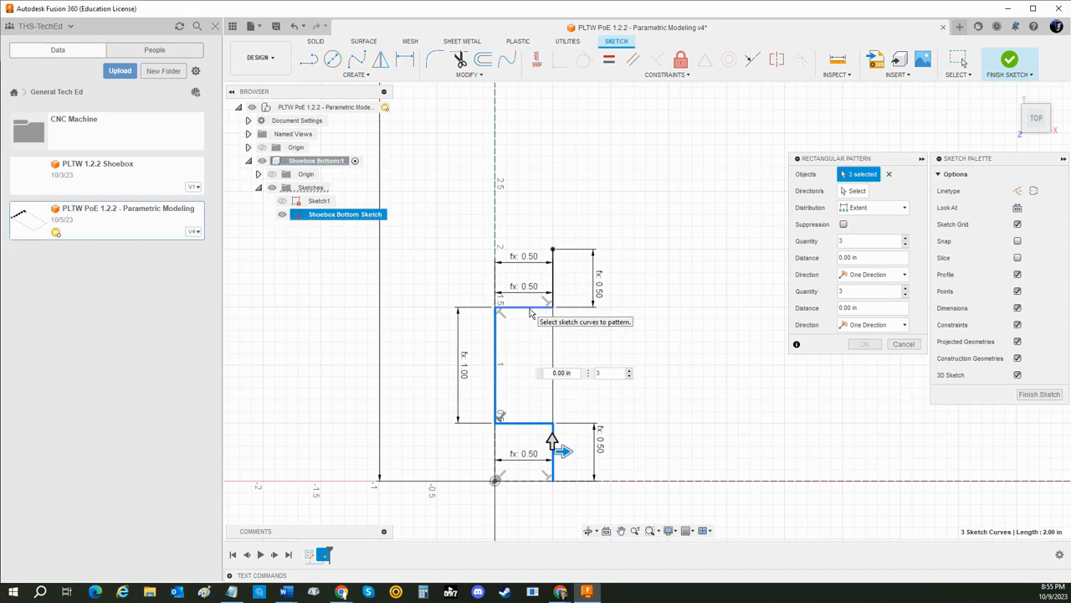
{"action": "left_click", "coordinate": [552, 276]}
{"action": "left_click", "coordinate": [553, 277]}
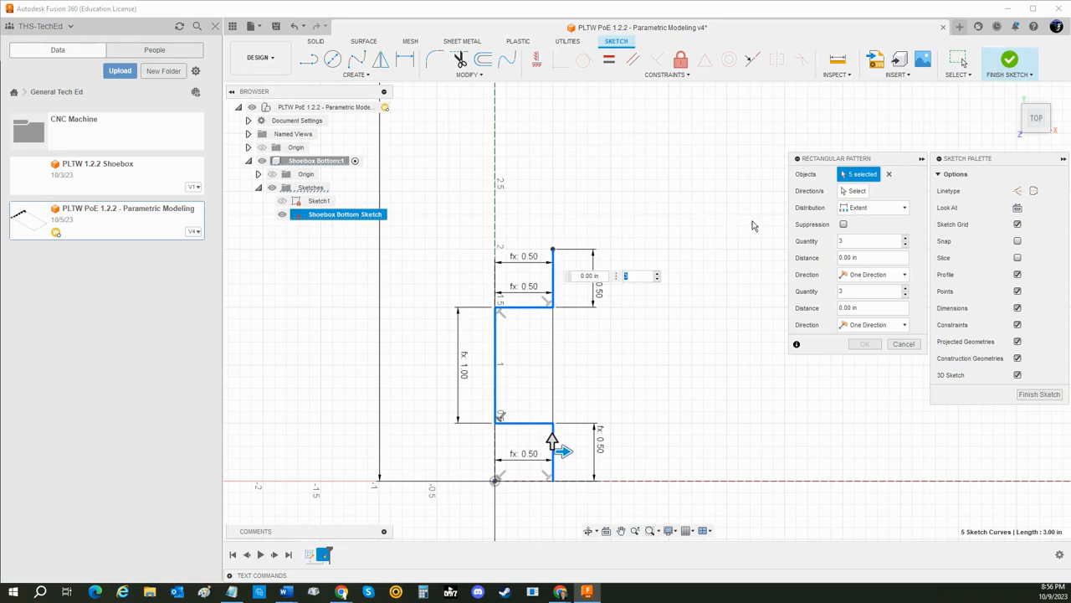
Set the pattern quantity to 1 in the horizontal direction and Num_W in the vertical direction
{"action": "left_click", "coordinate": [905, 243]}
{"action": "left_click", "coordinate": [905, 244]}
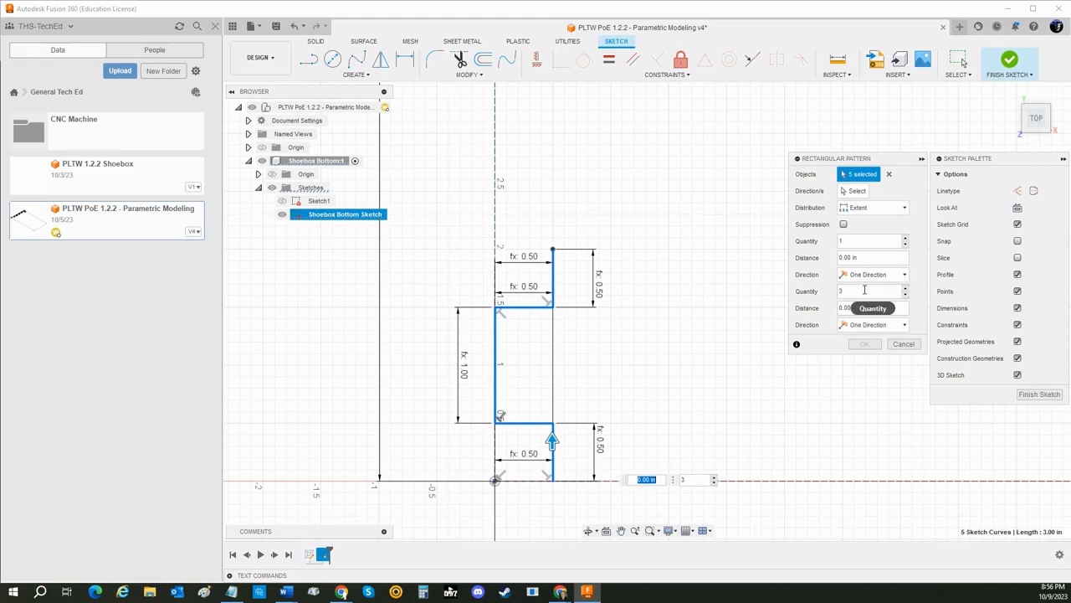
{"action": "left_click", "coordinate": [863, 289]}
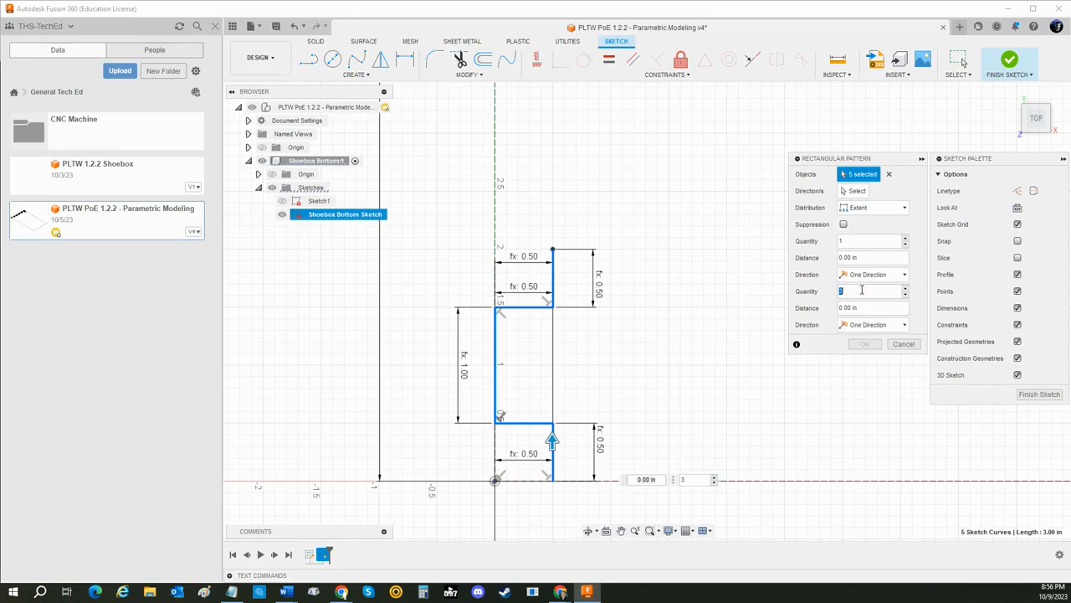
{"action": "type", "text": "nu"}
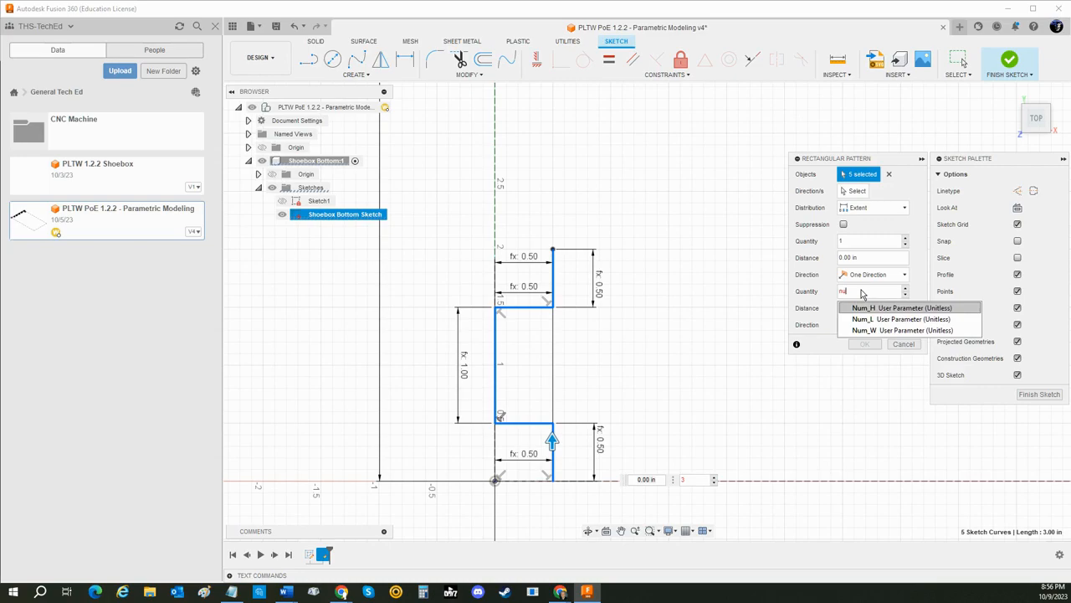
{"action": "key", "text": "Down"}
{"action": "key", "text": "Down"}
{"action": "key", "text": "Return"}
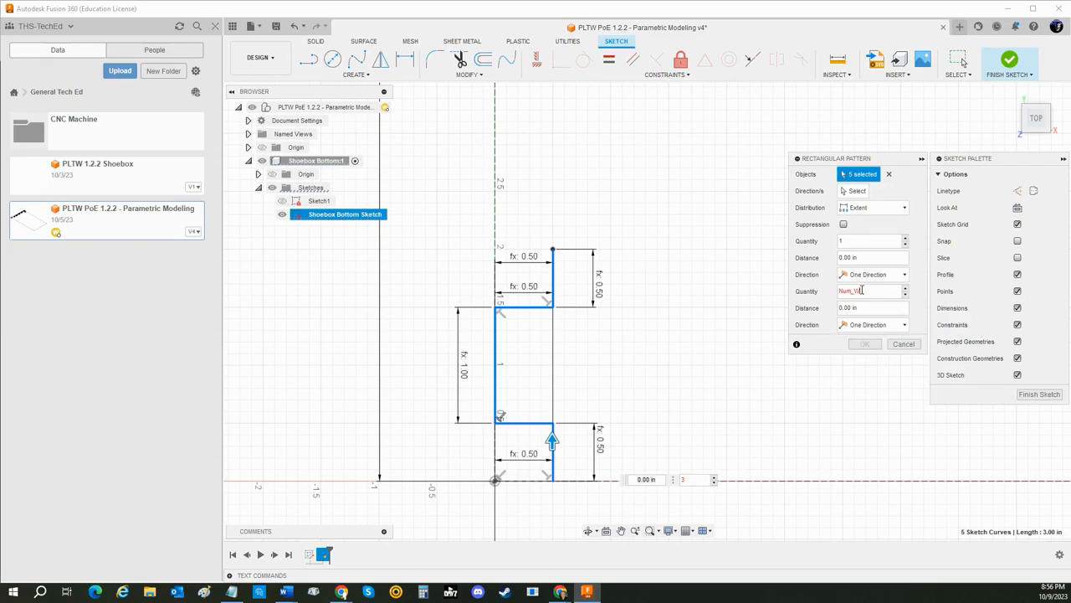
{"action": "key", "text": "Tab"}
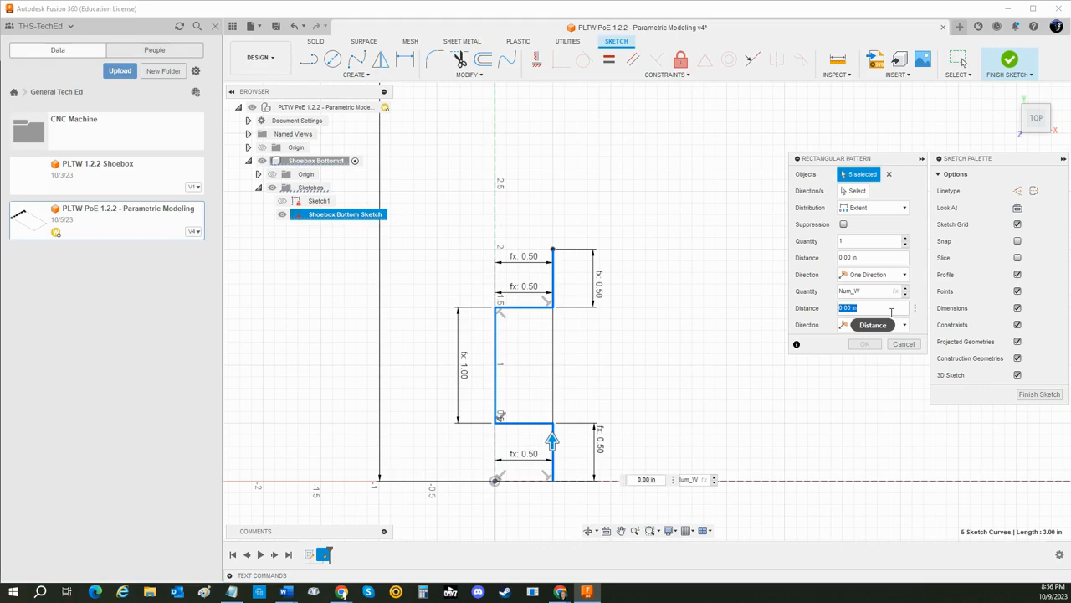
Try to set the pattern's vertical distance to NS+(W_End*2) with the Extent distribution, and pull the pattern upward to 0.50 in
{"action": "type", "text": "n"}
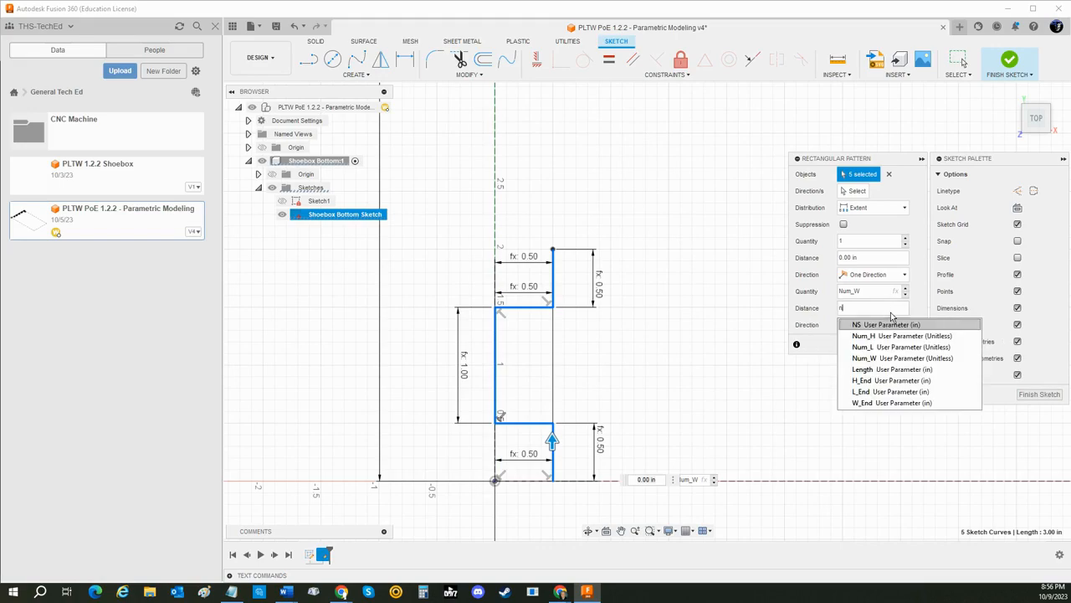
{"action": "type", "text": "s"}
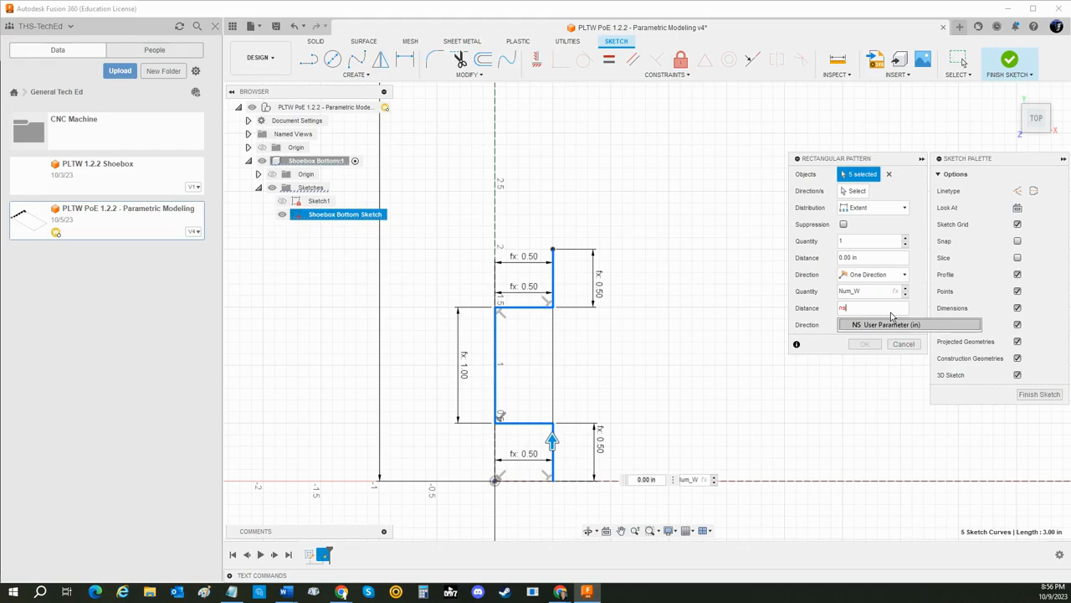
{"action": "type", "text": "-"}
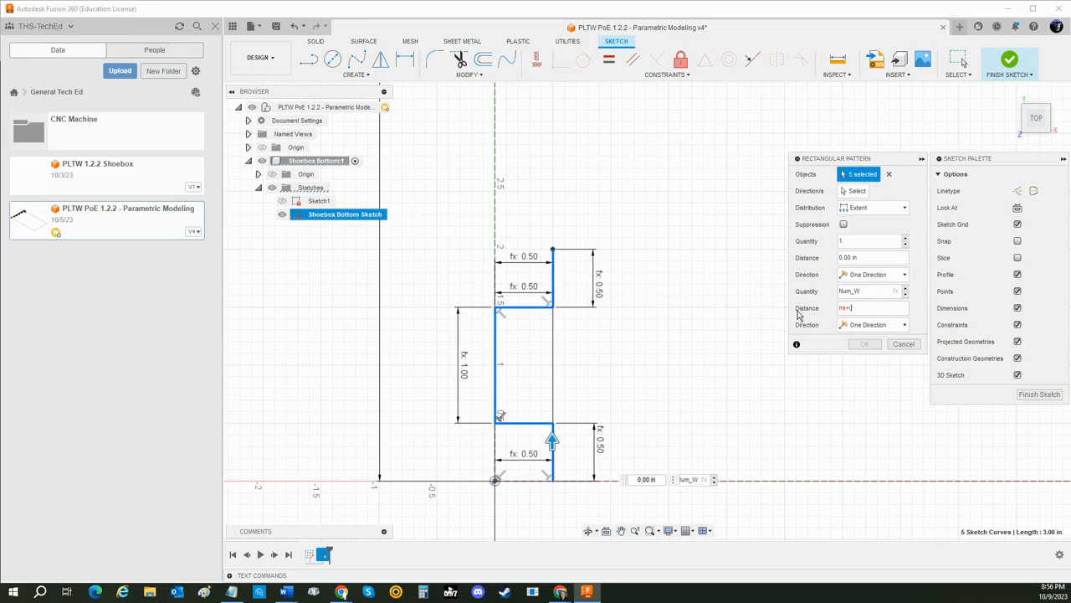
{"action": "type", "text": "(w"}
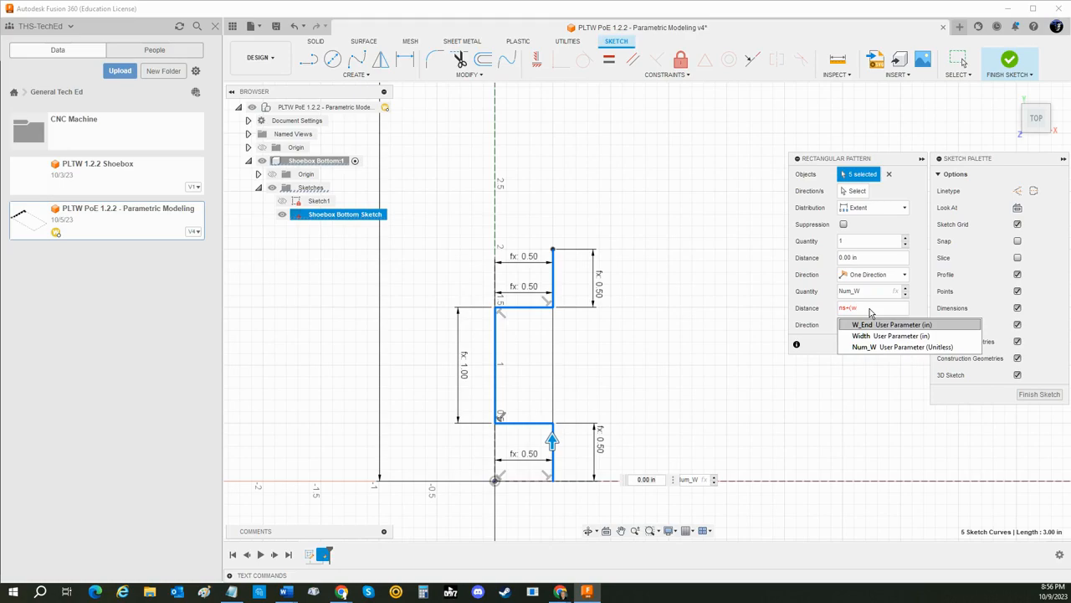
{"action": "key", "text": "Return"}
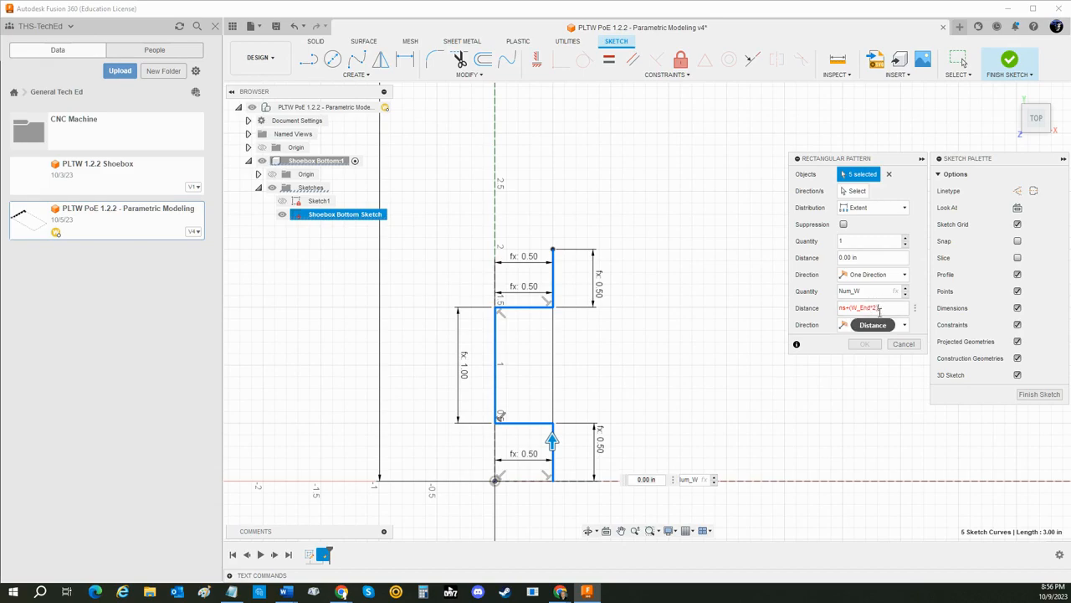
{"action": "left_click_drag", "start_coordinate": [846, 308], "coordinate": [850, 307]}
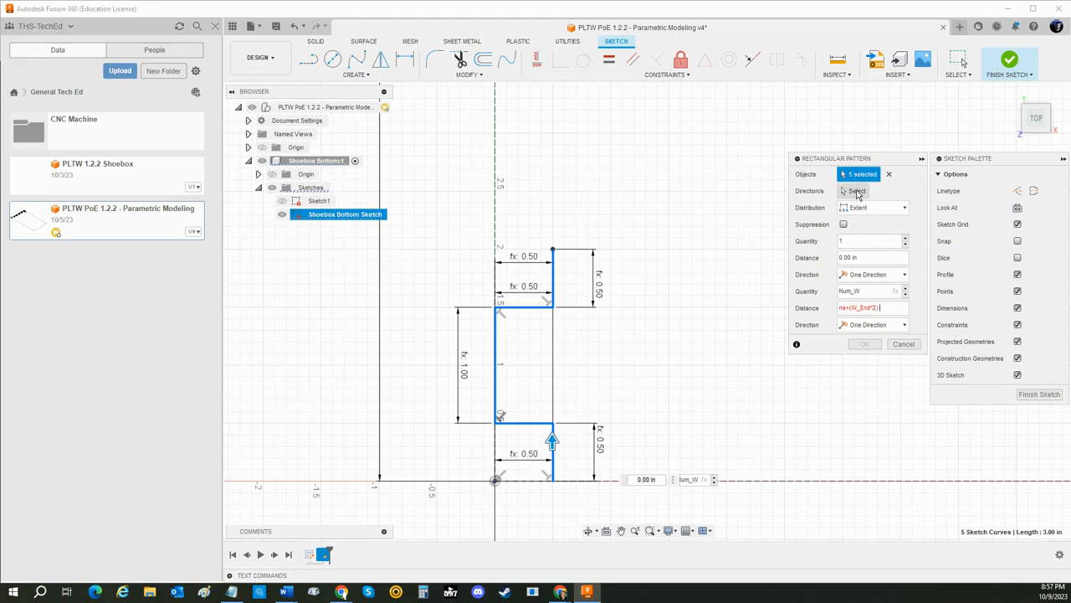
{"action": "left_click_drag", "start_coordinate": [552, 440], "coordinate": [551, 382]}
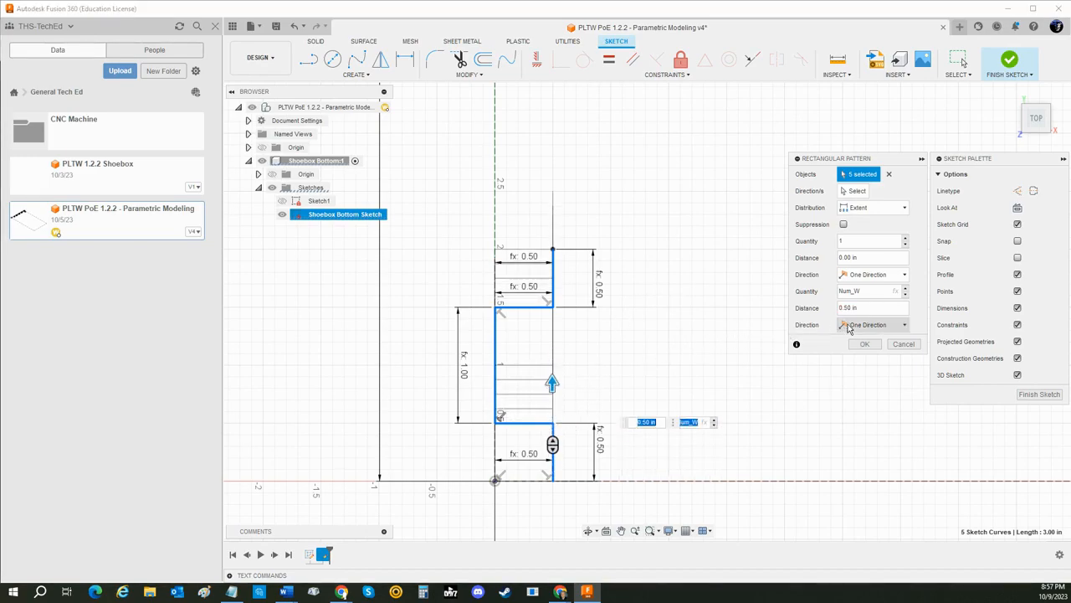
Distribute the pattern by Spacing with a vertical distance of NS+(W_End*2), and create the notches along the rectangle's left edge
{"action": "left_click", "coordinate": [875, 208]}
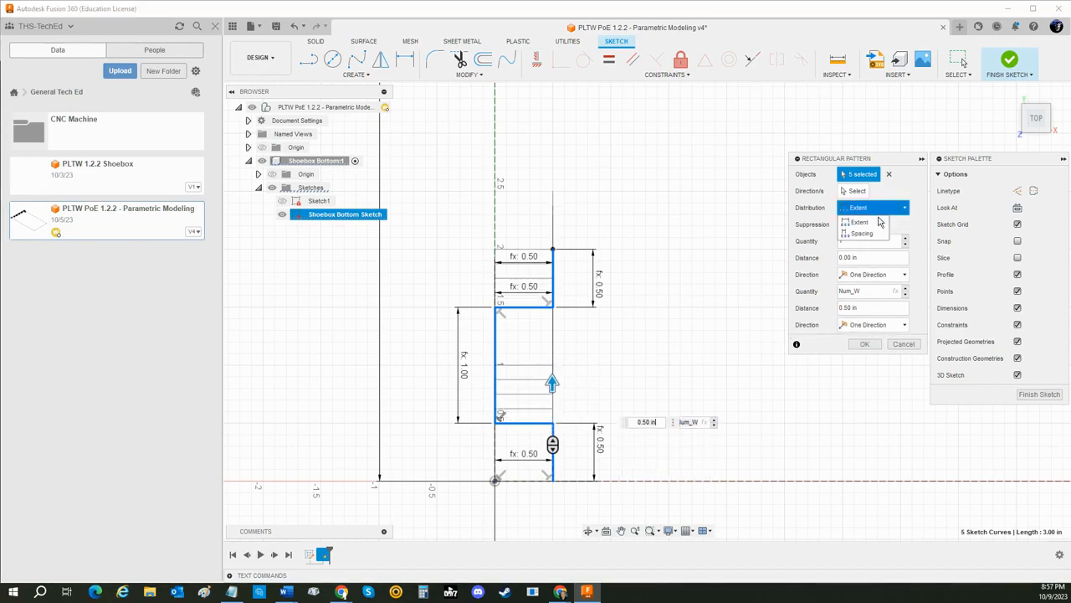
{"action": "left_click", "coordinate": [874, 233]}
{"action": "left_click", "coordinate": [875, 307]}
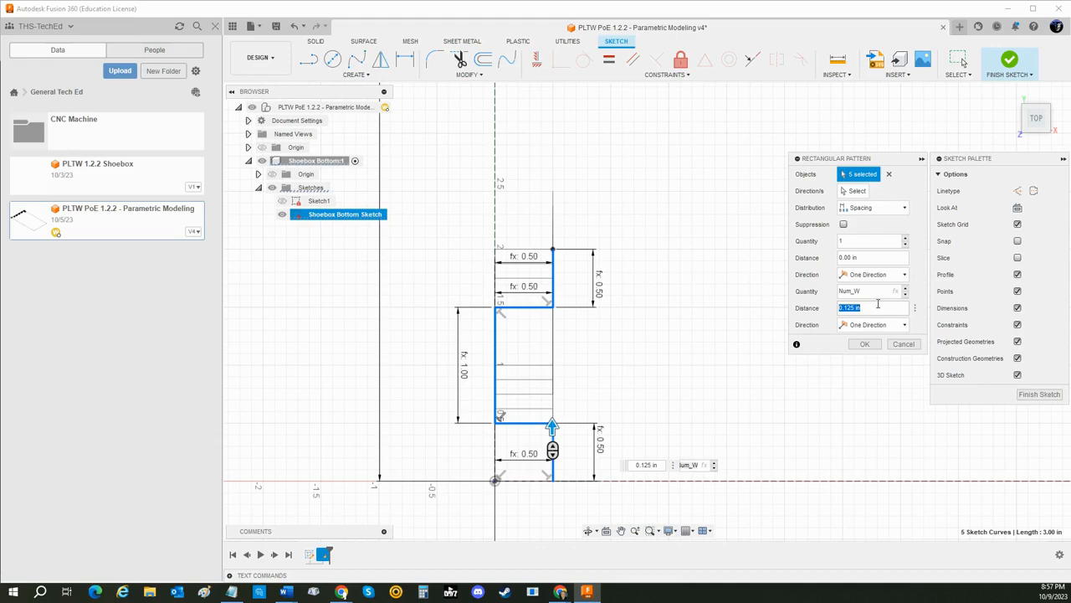
{"action": "type", "text": "ns"}
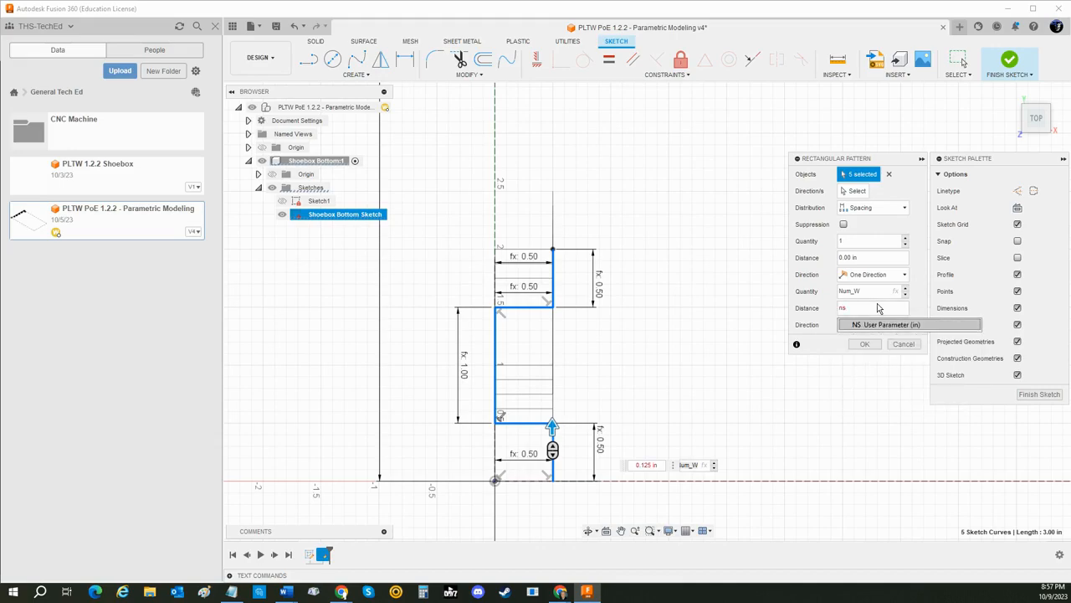
{"action": "key", "text": "Return"}
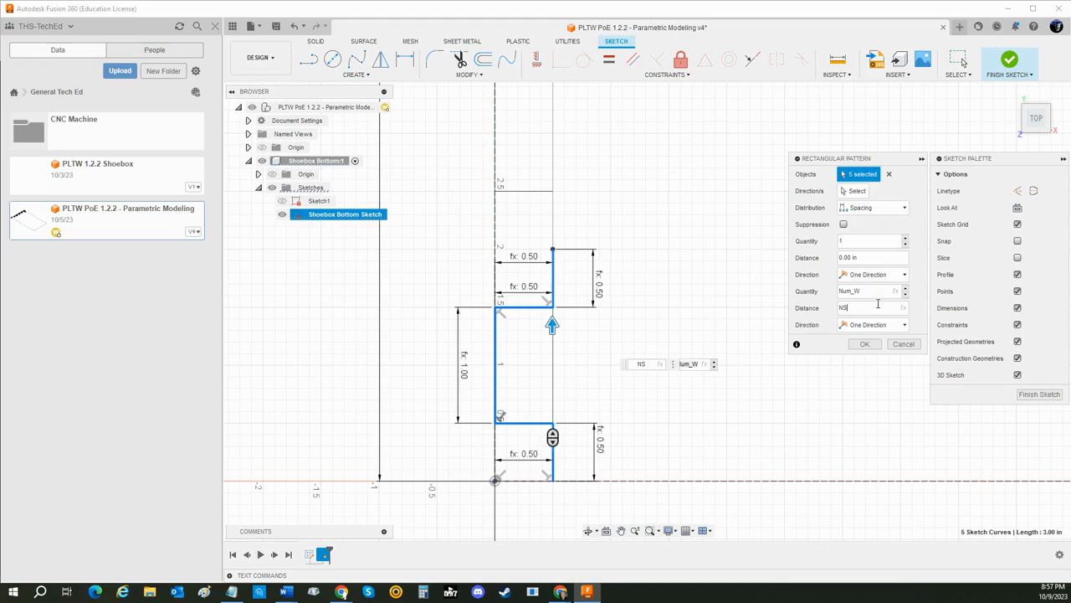
{"action": "type", "text": "-"}
{"action": "type", "text": "(w"}
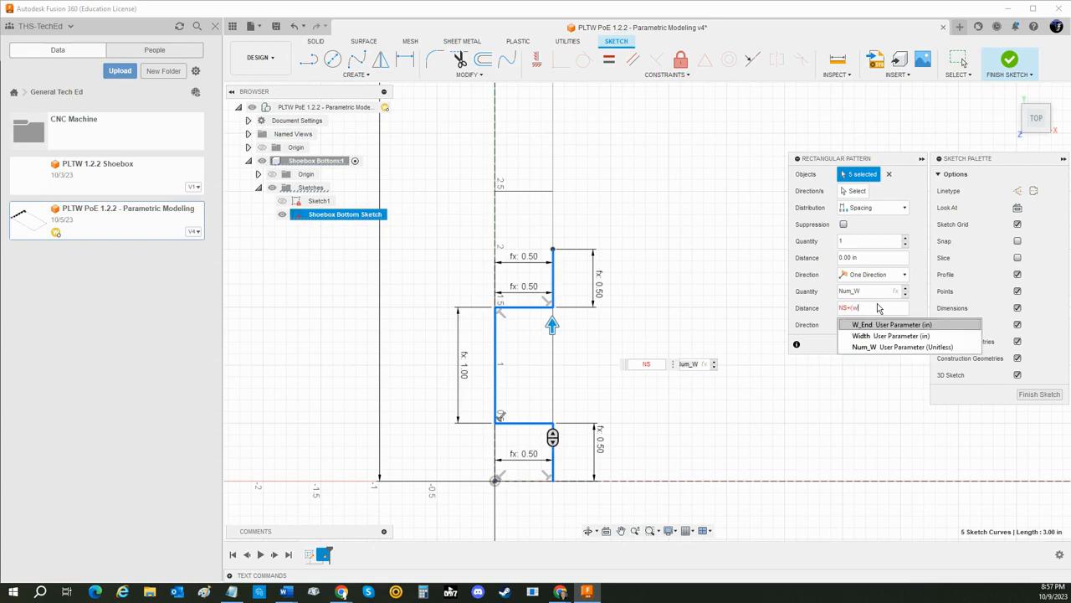
{"action": "type", "text": "_en"}
{"action": "key", "text": "Return"}
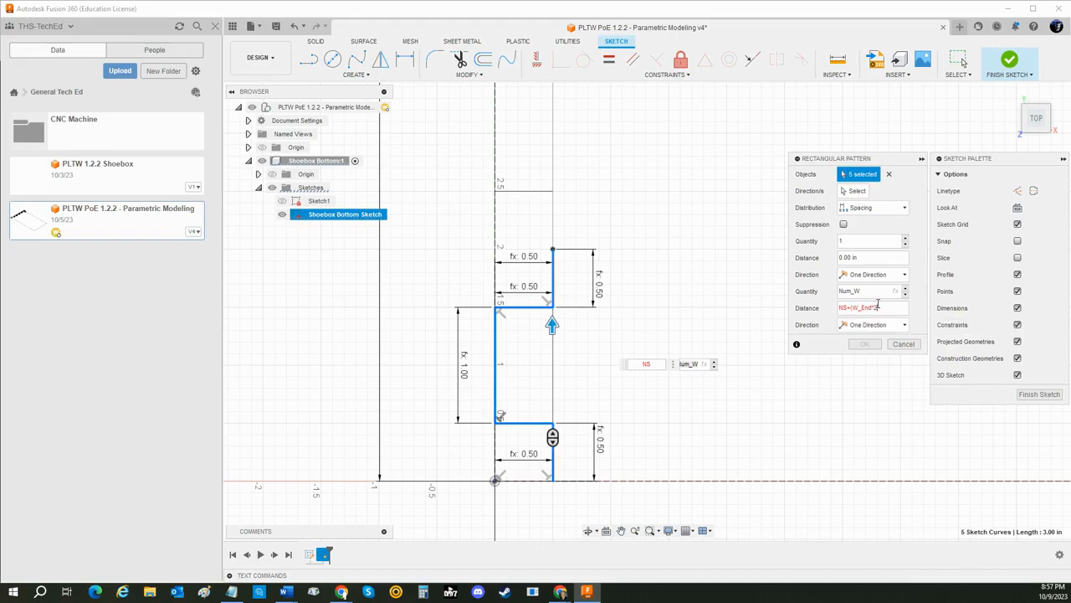
{"action": "type", "text": "*2)"}
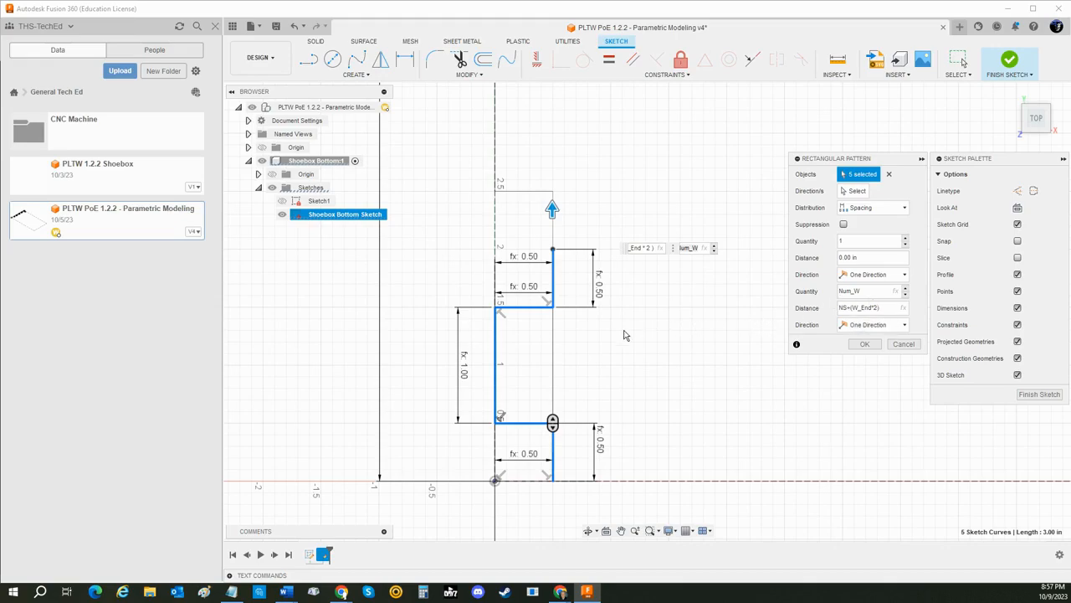
{"action": "scroll", "coordinate": [607, 338], "scroll_direction": "down", "scroll_amount": 5}
{"action": "scroll", "coordinate": [608, 337], "scroll_direction": "down", "scroll_amount": 5}
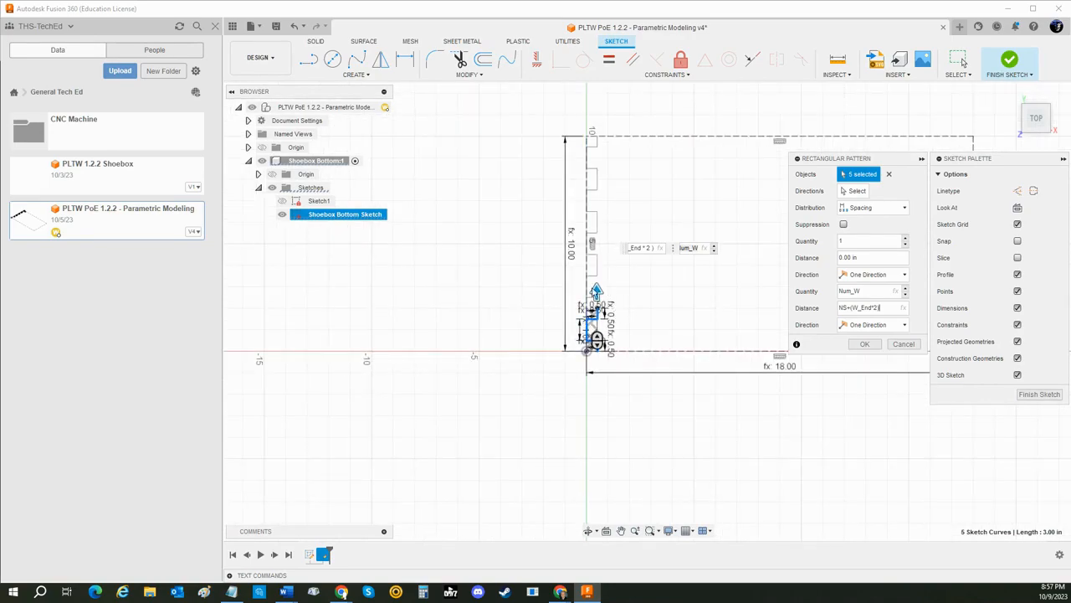
{"action": "left_click", "coordinate": [864, 345]}
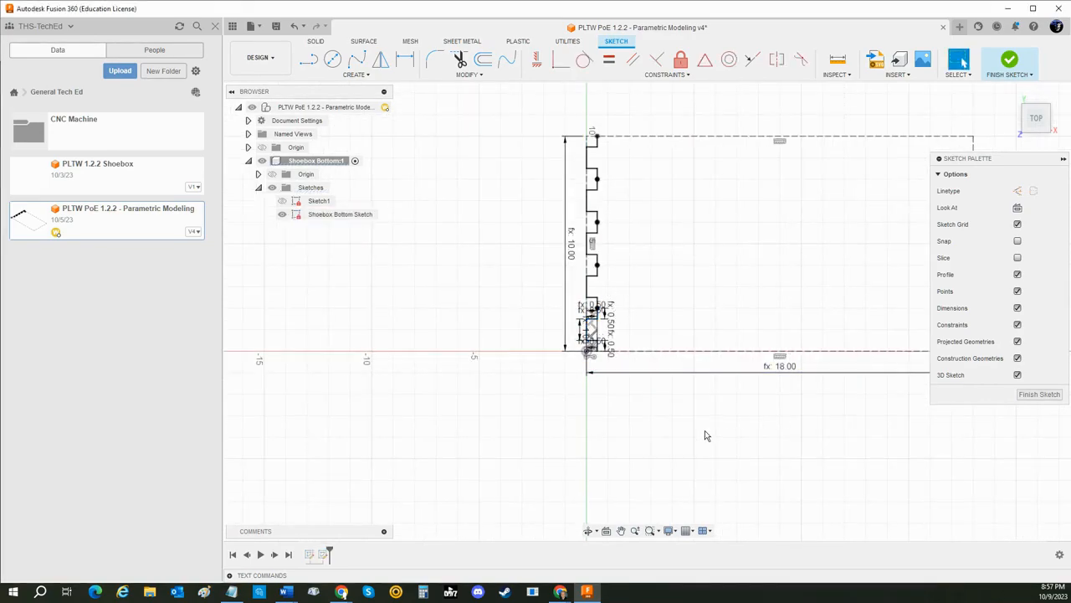
Inspect the patterned notches up to the rectangle's upper-left corner and compare them with the labelled shoe box bottom drawing in the browser
{"action": "scroll", "coordinate": [612, 333], "scroll_direction": "up", "scroll_amount": 5}
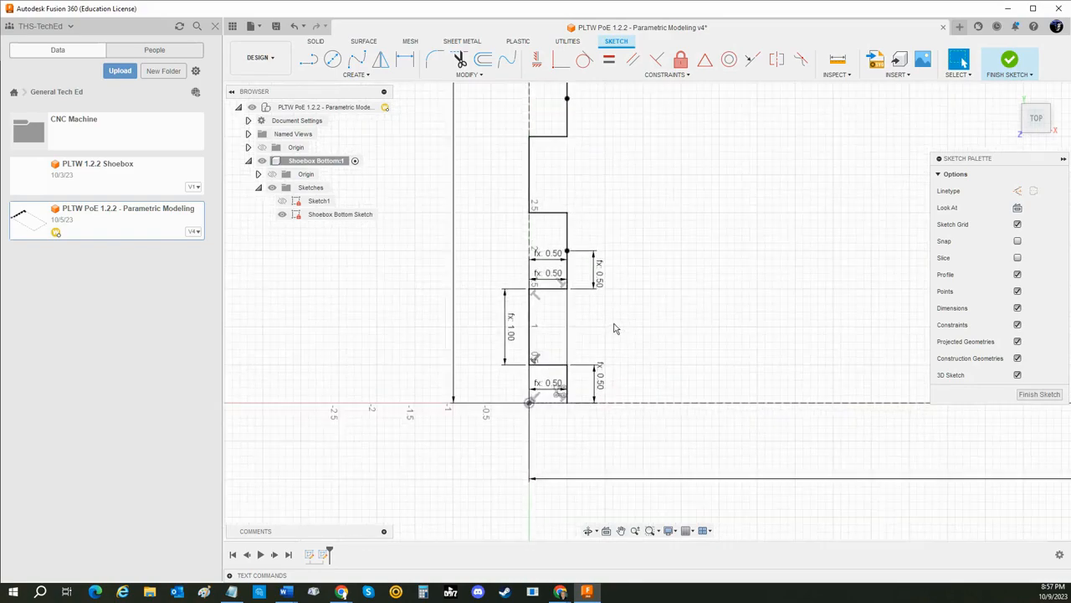
{"action": "scroll", "coordinate": [636, 304], "scroll_direction": "down", "scroll_amount": 1}
{"action": "scroll", "coordinate": [634, 393], "scroll_direction": "down", "scroll_amount": 2}
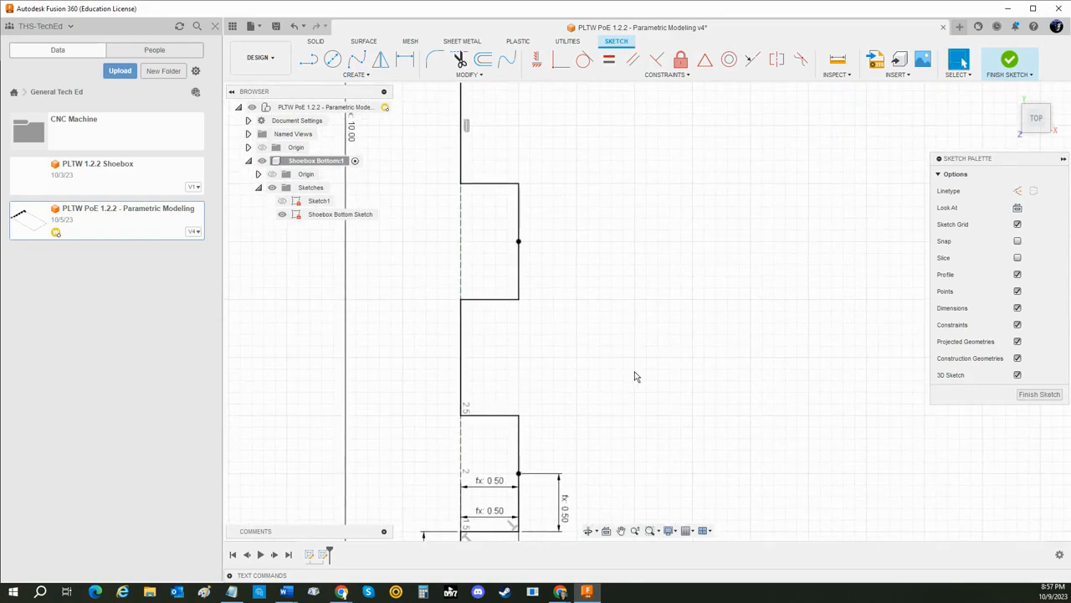
{"action": "scroll", "coordinate": [614, 210], "scroll_direction": "up", "scroll_amount": 2}
{"action": "middle_click_drag", "start_coordinate": [611, 219], "coordinate": [607, 363]}
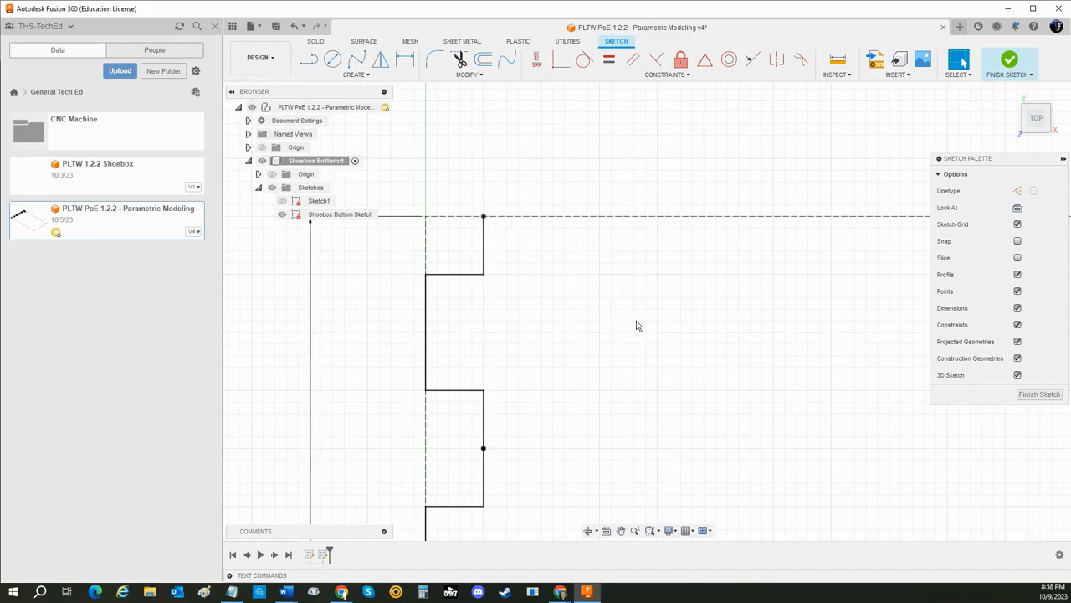
{"action": "key", "text": "alt+Tab"}
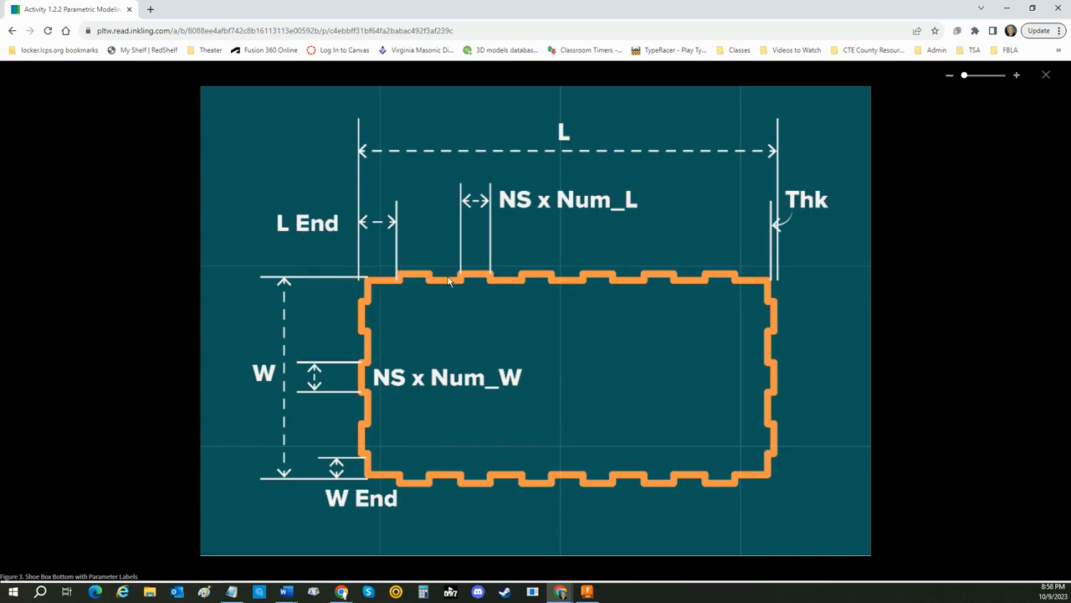
{"action": "key", "text": "alt+Tab"}
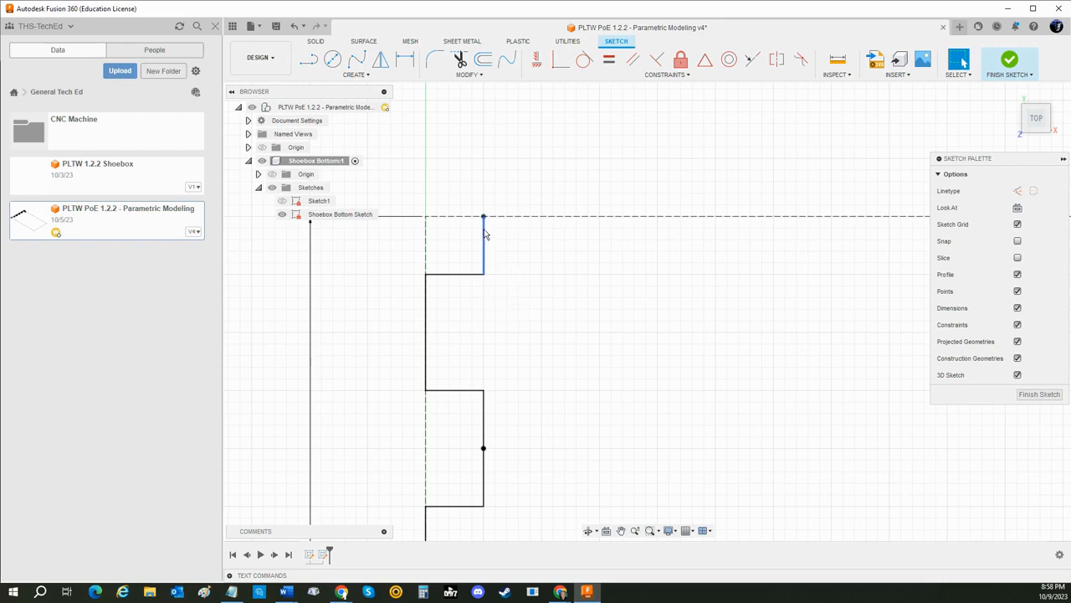
{"action": "key", "text": "alt+Tab"}
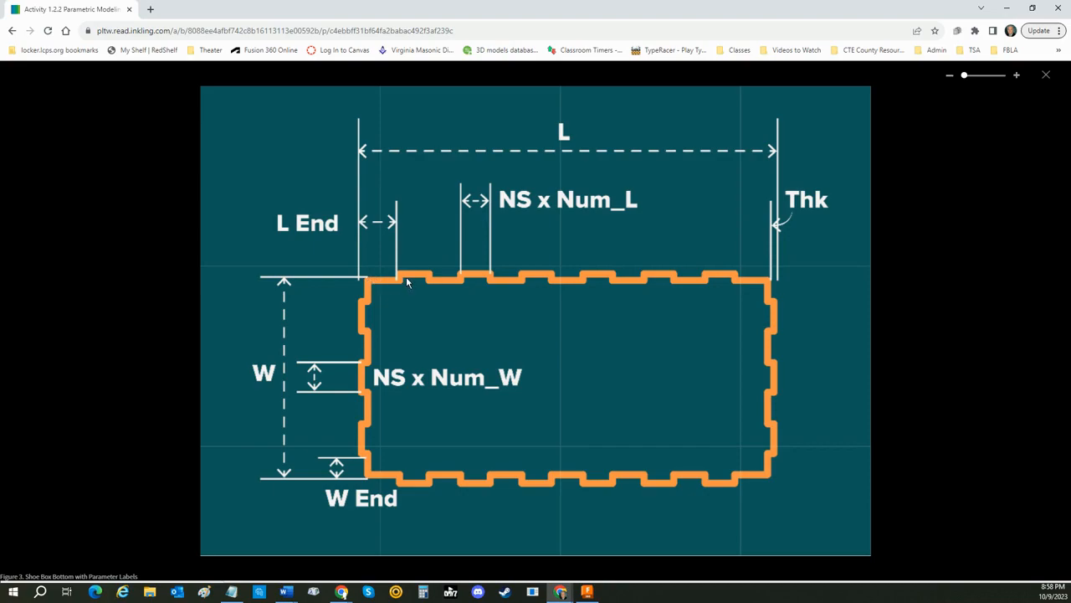
{"action": "key", "text": "alt+Tab"}
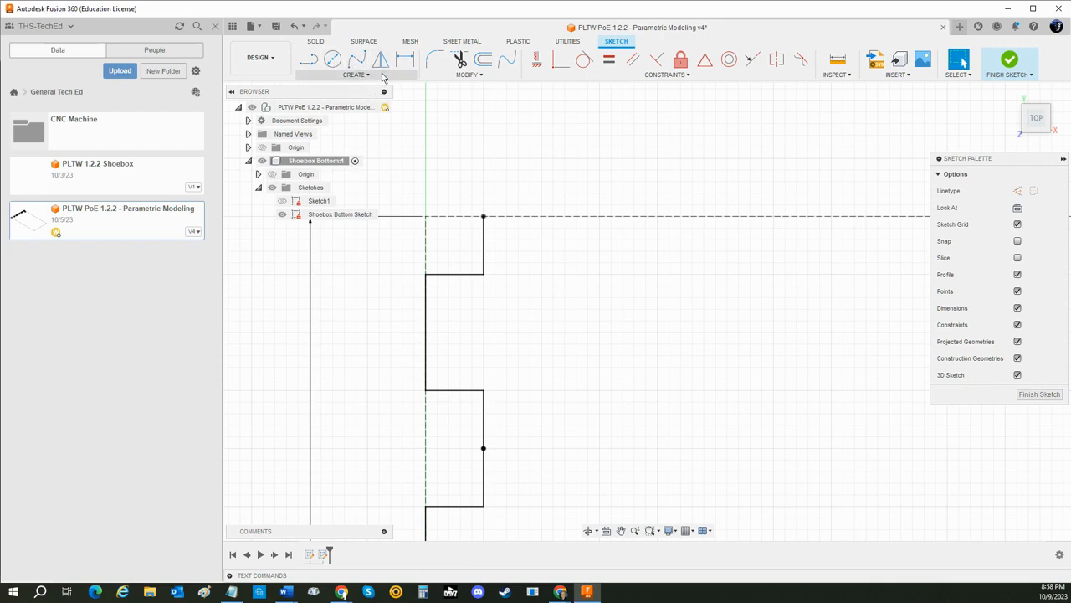
Draw a horizontal construction line of length L_End from the top notch's outer corner on the rectangle's left edge
{"action": "left_click", "coordinate": [309, 59]}
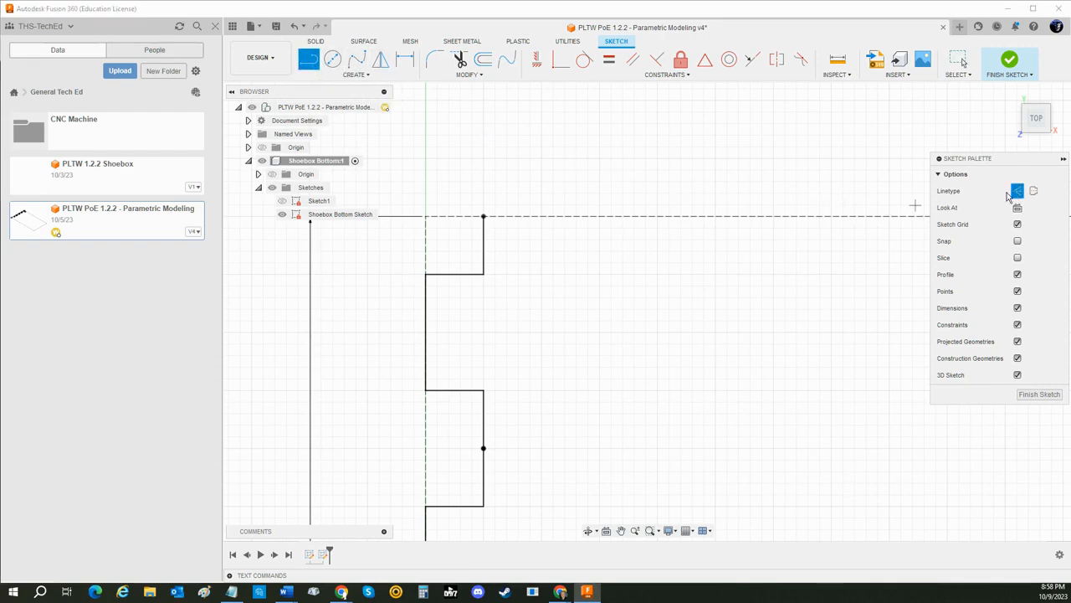
{"action": "left_click", "coordinate": [426, 274]}
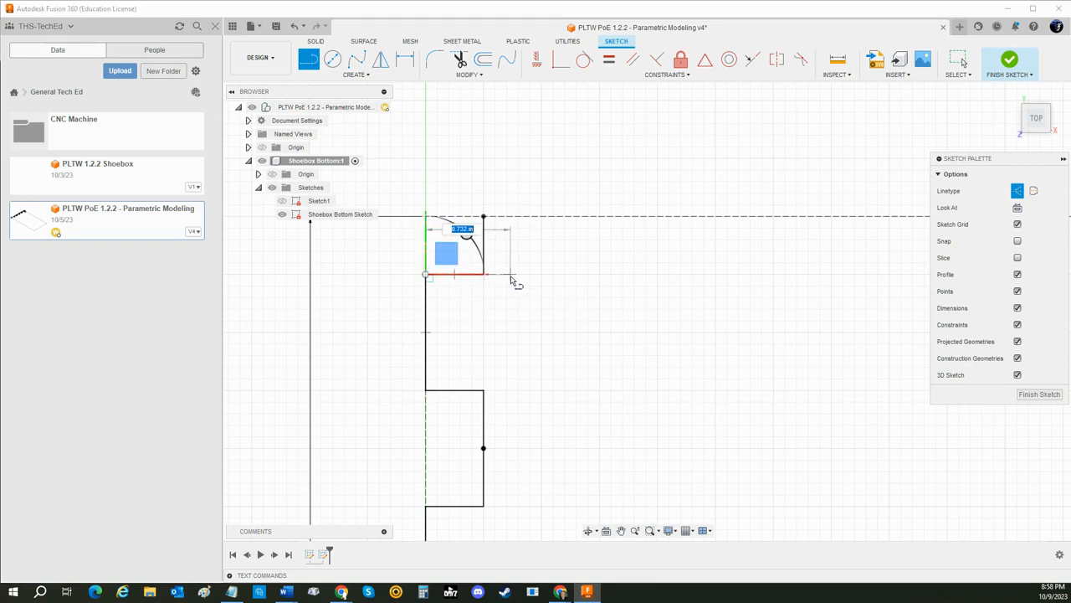
{"action": "type", "text": "L"}
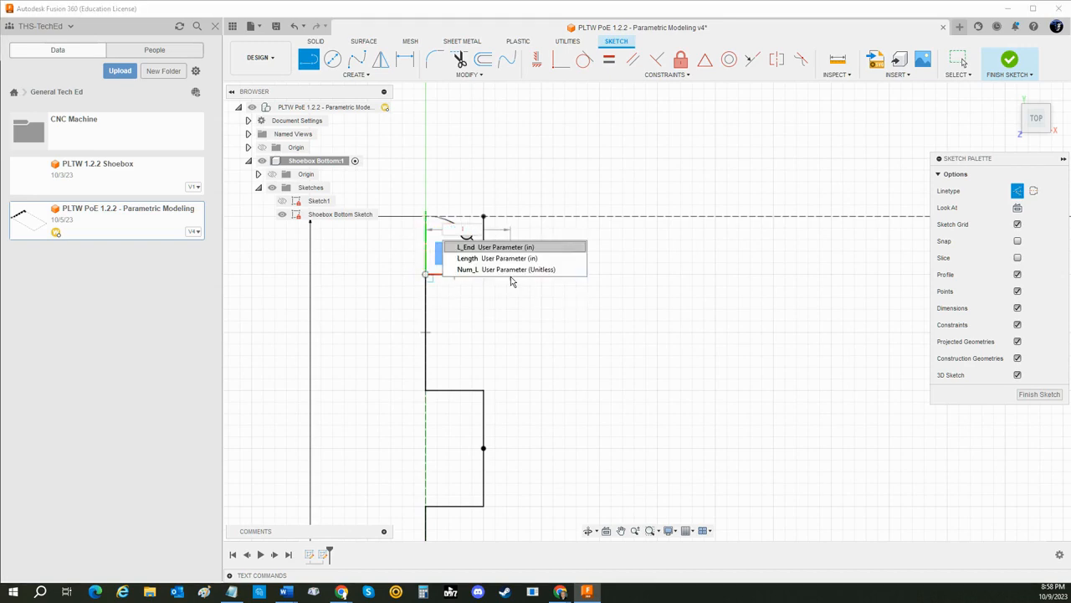
{"action": "key", "text": "Return"}
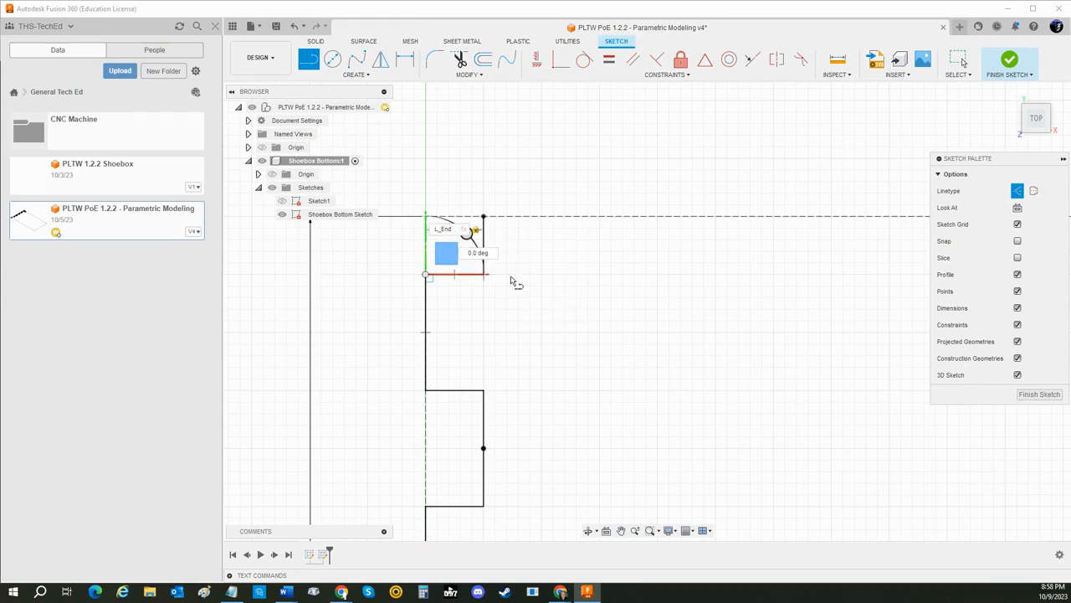
{"action": "key", "text": "Return"}
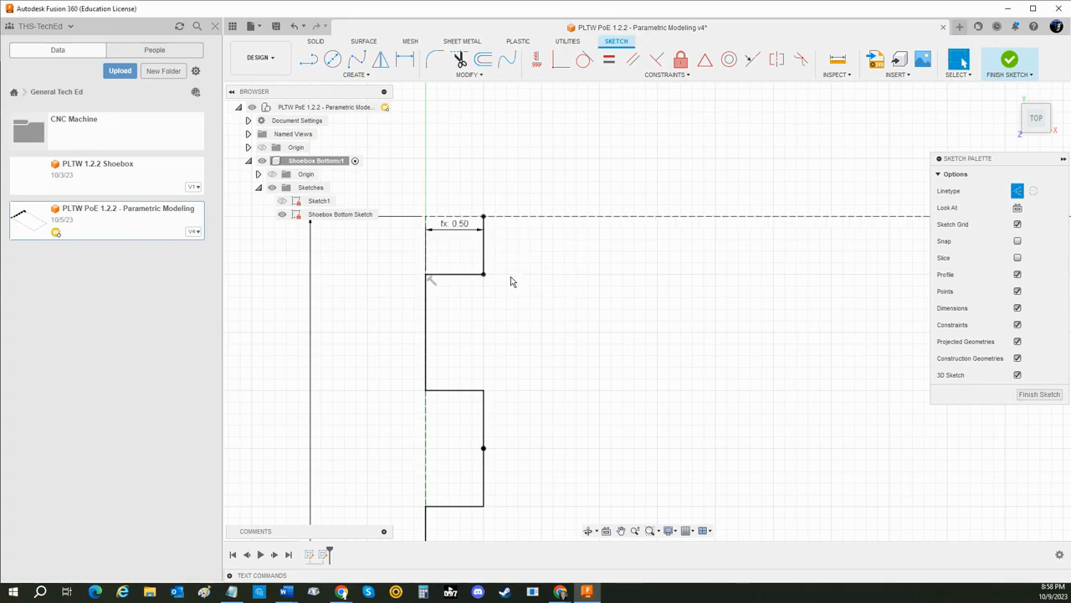
{"action": "left_click", "coordinate": [469, 280]}
{"action": "left_click", "coordinate": [309, 59]}
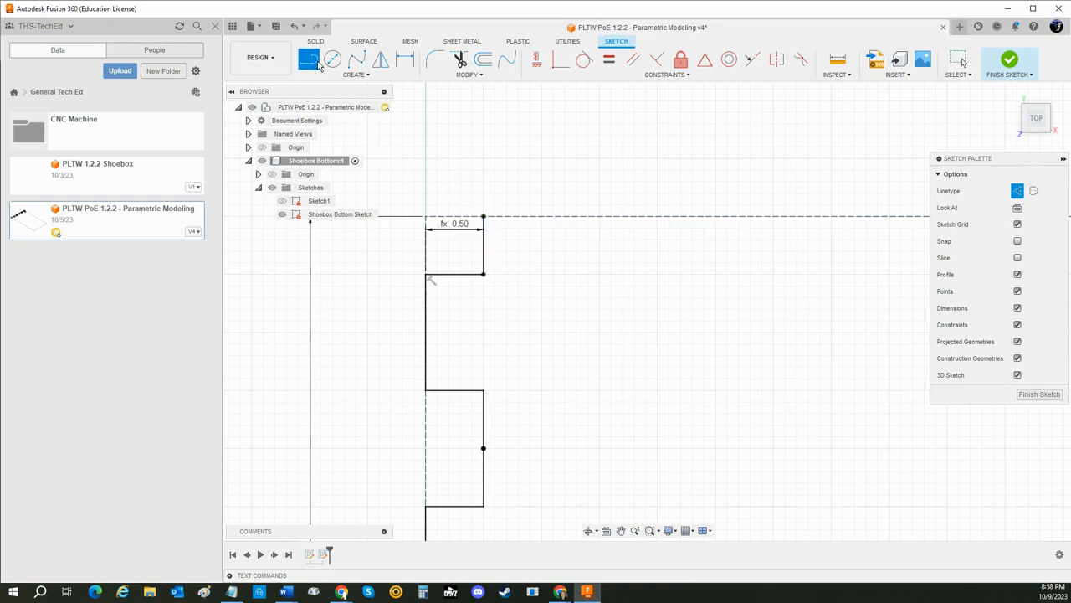
{"action": "left_click", "coordinate": [483, 274]}
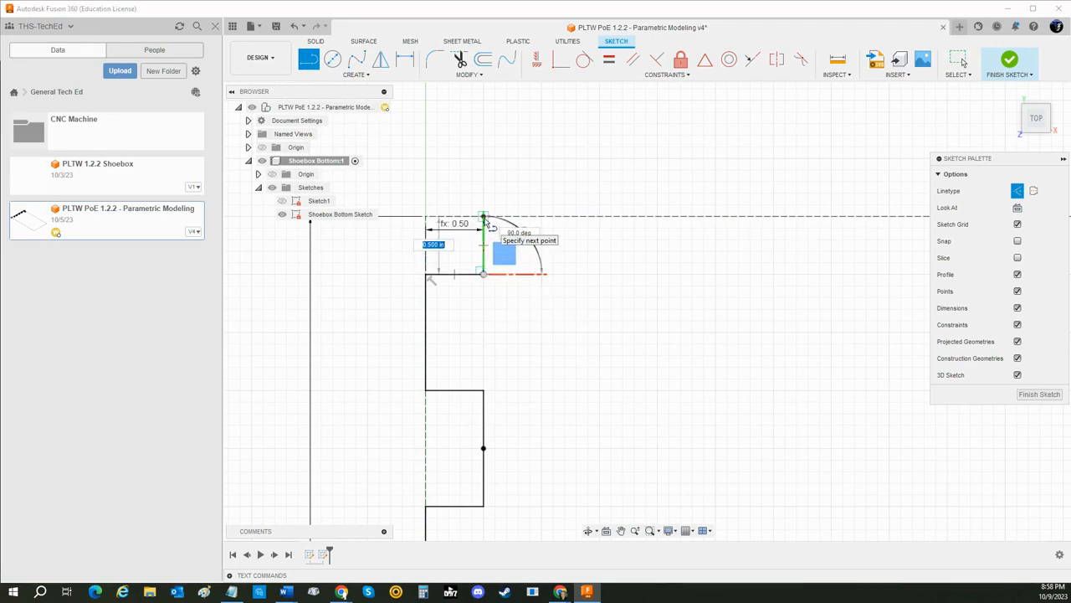
{"action": "left_click", "coordinate": [483, 218]}
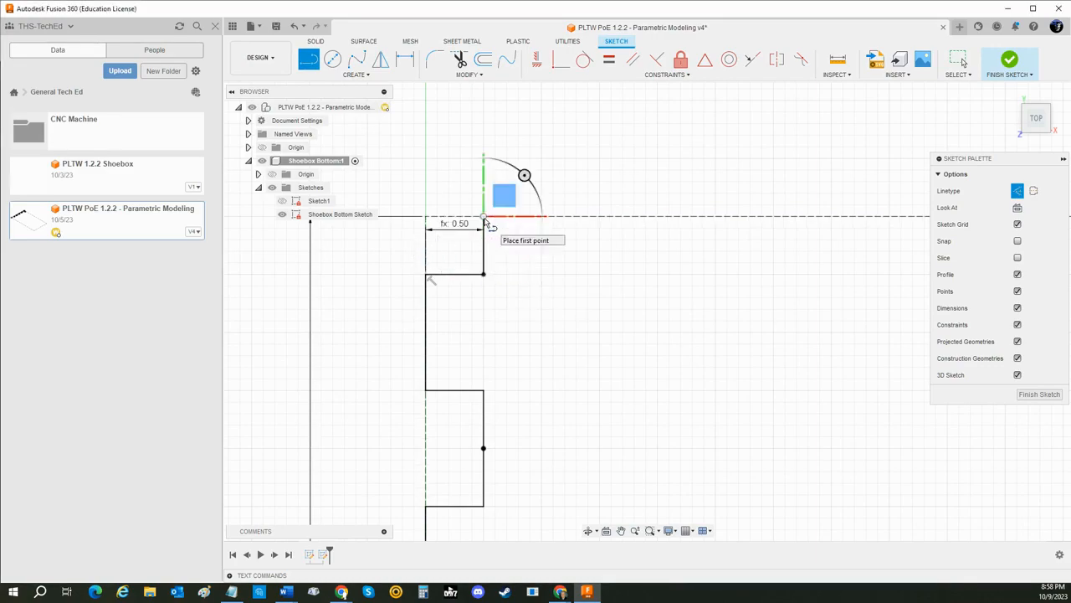
{"action": "key", "text": "Escape"}
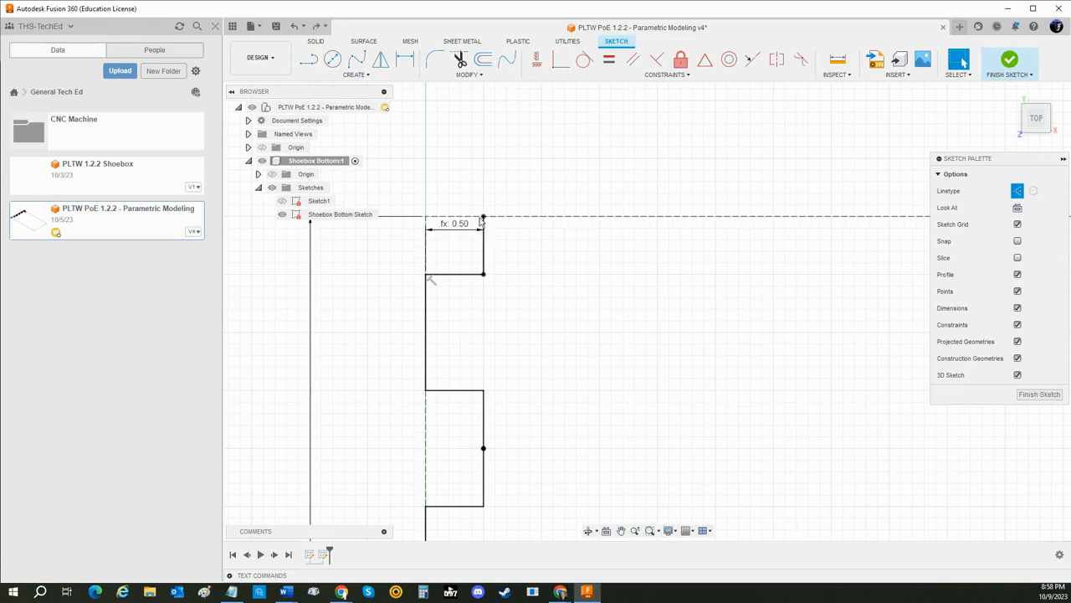
Draw a vertical line of length ThK from the end of the L_End line up to the rectangle's upper edge
{"action": "left_click", "coordinate": [318, 64]}
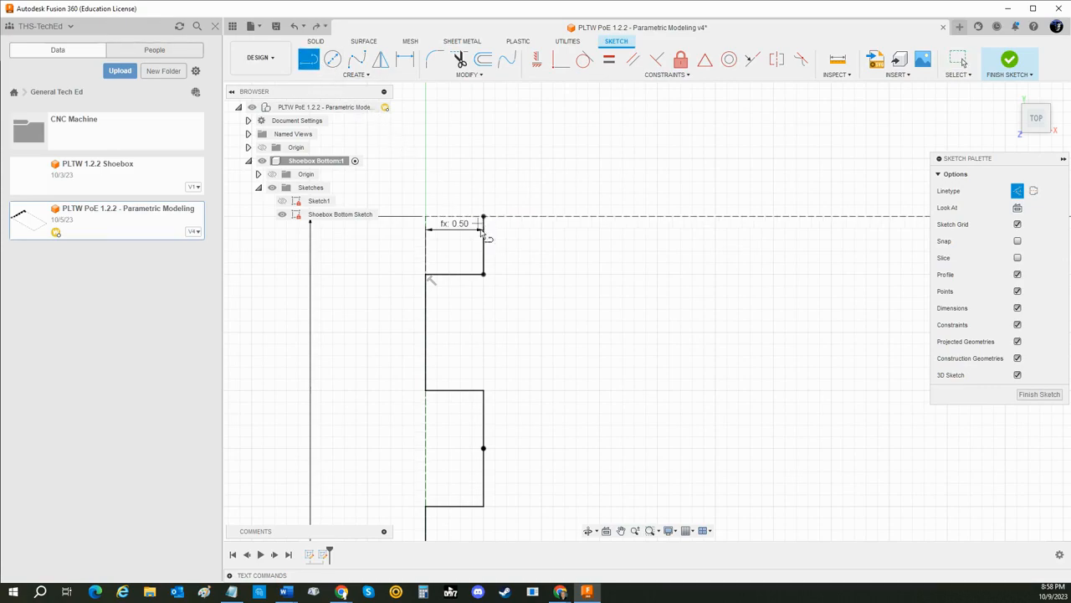
{"action": "left_click", "coordinate": [483, 273]}
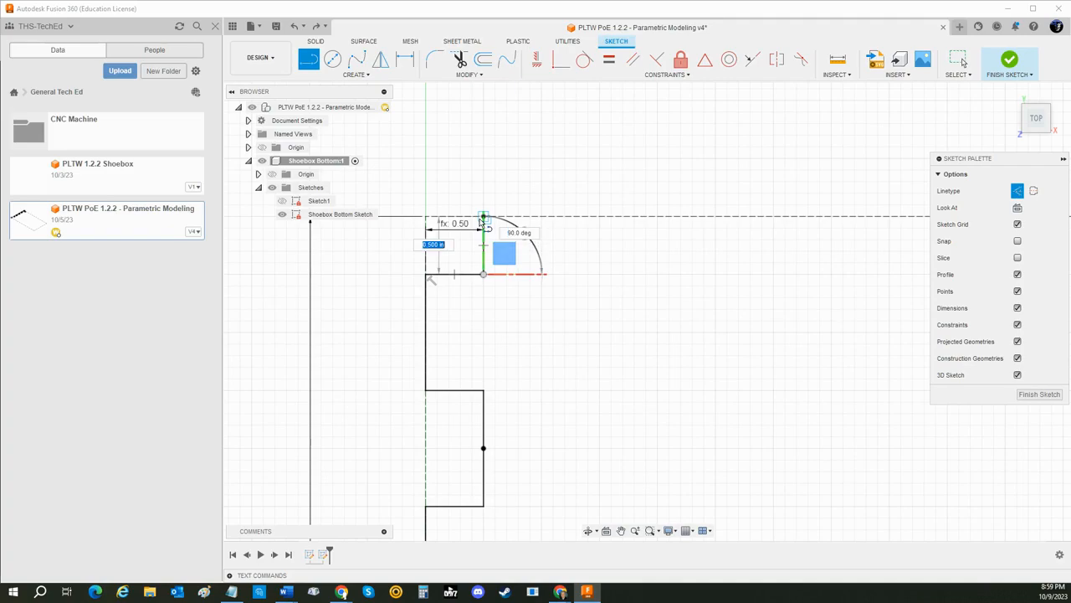
{"action": "type", "text": "ThK"}
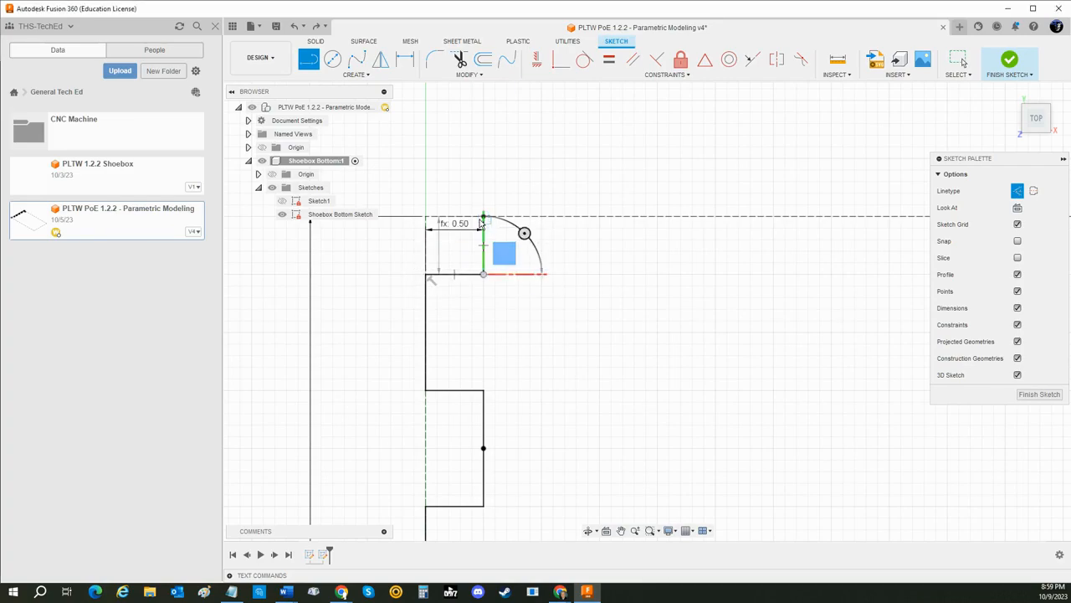
{"action": "key", "text": "Return"}
{"action": "key", "text": "Escape"}
Draw a horizontal line of length NS along the rectangle's upper edge from the top of the vertical ThK line
{"action": "left_click", "coordinate": [309, 59]}
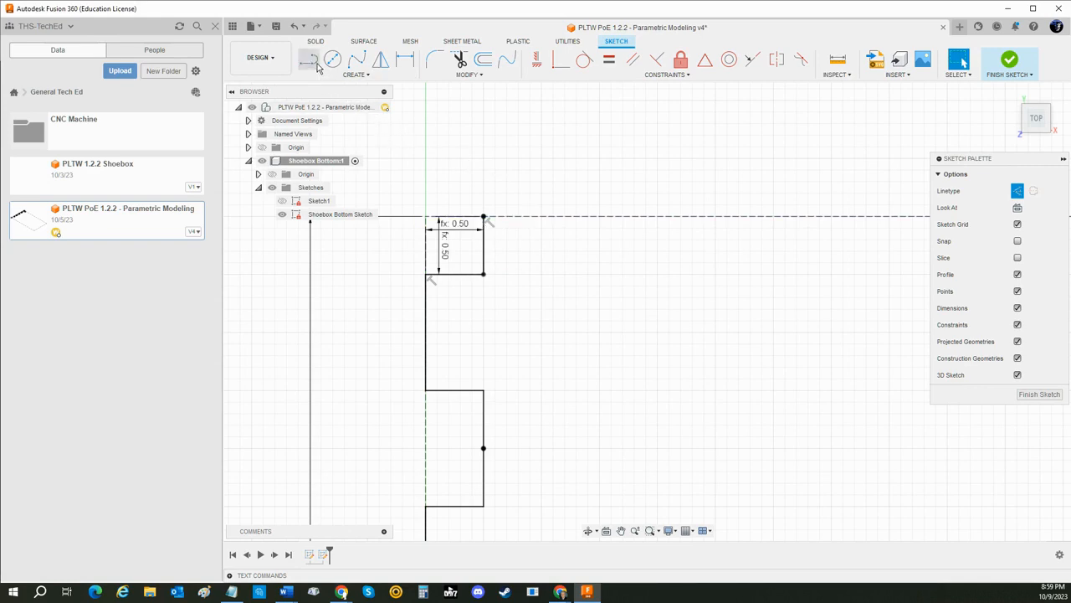
{"action": "left_click", "coordinate": [483, 217]}
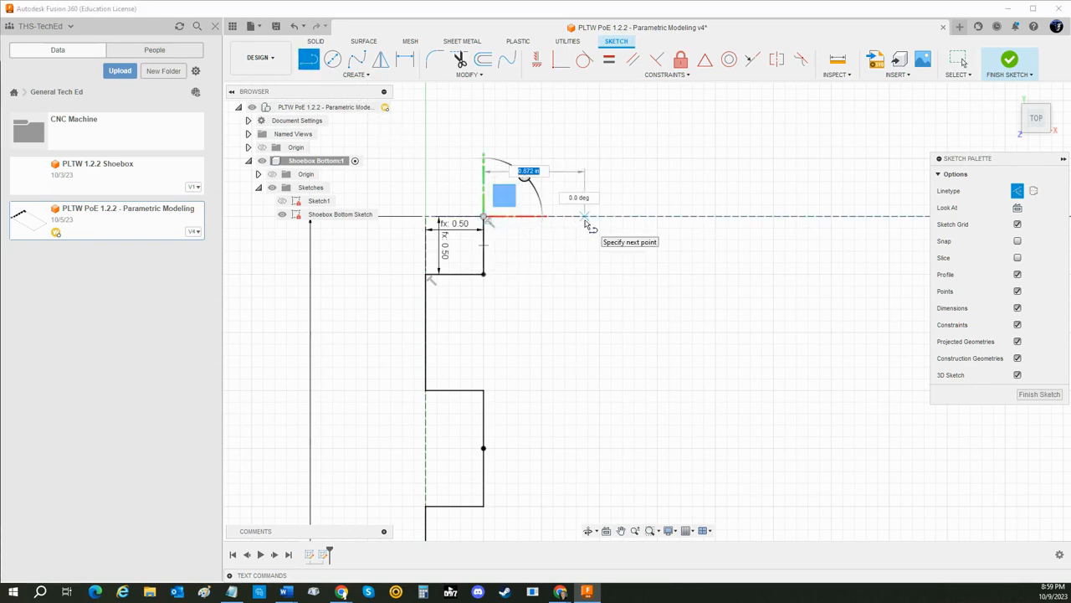
{"action": "type", "text": "ns"}
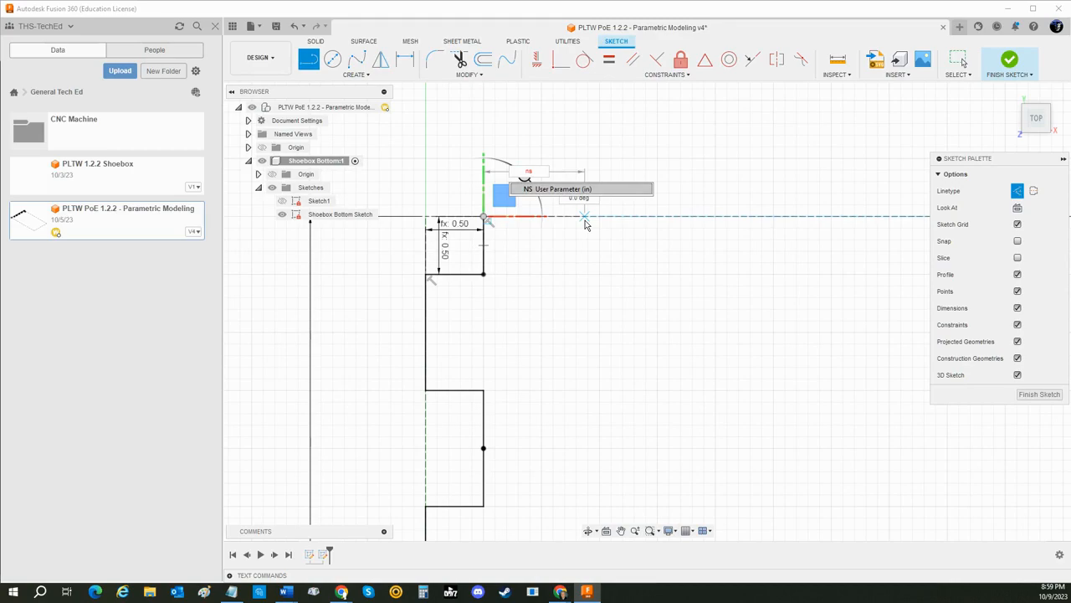
{"action": "key", "text": "Return"}
{"action": "key", "text": "Escape"}
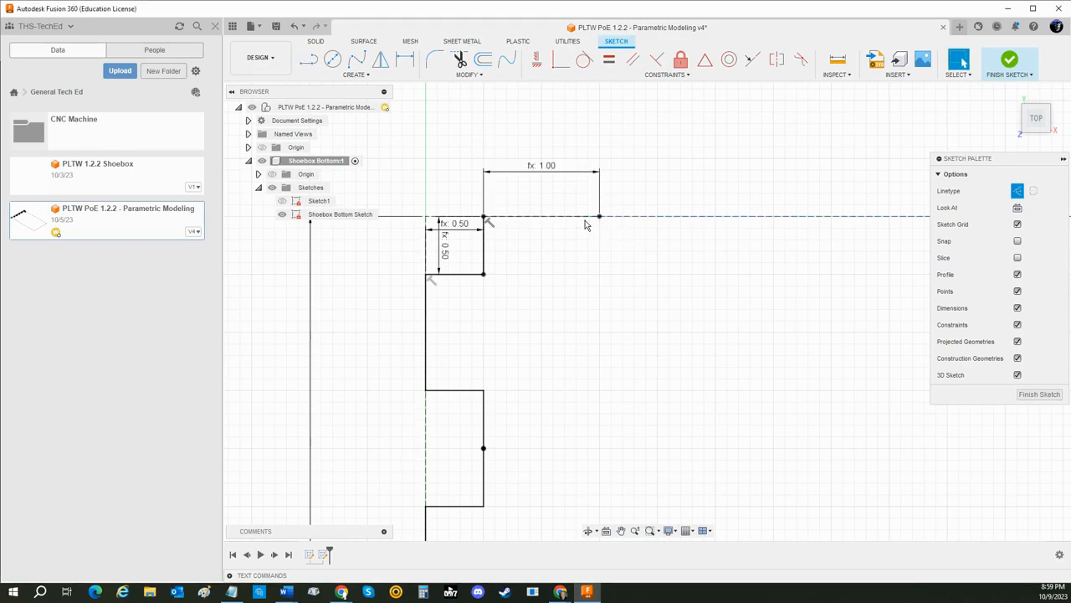
Draw a vertical line of length ThK downward from the free end of the NS line
{"action": "left_click", "coordinate": [308, 59]}
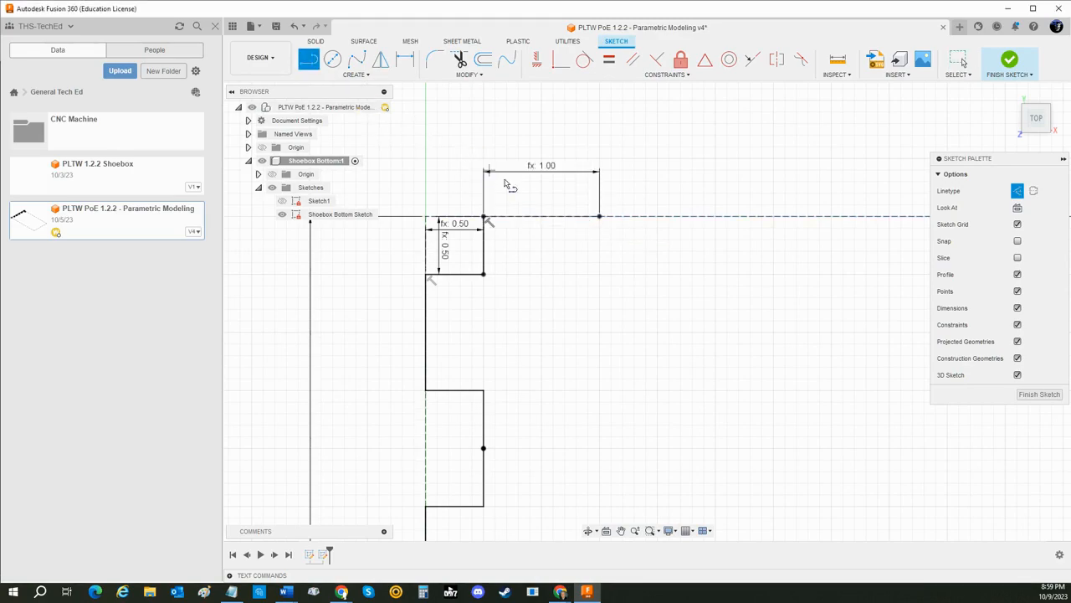
{"action": "left_click_drag", "start_coordinate": [603, 219], "coordinate": [597, 276]}
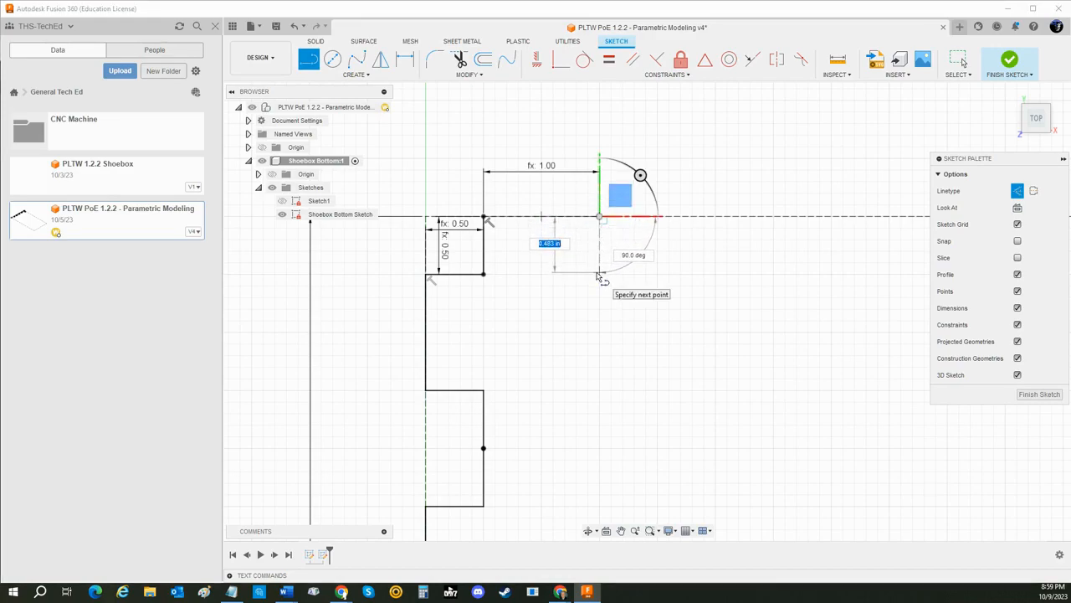
{"action": "type", "text": "thk"}
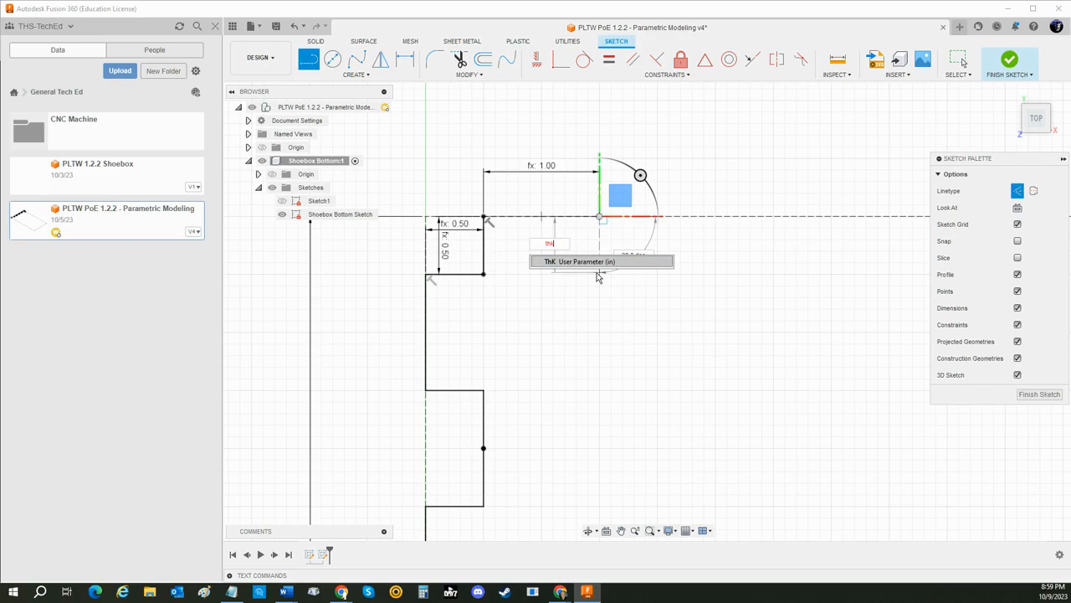
{"action": "key", "text": "Return"}
{"action": "key", "text": "Escape"}
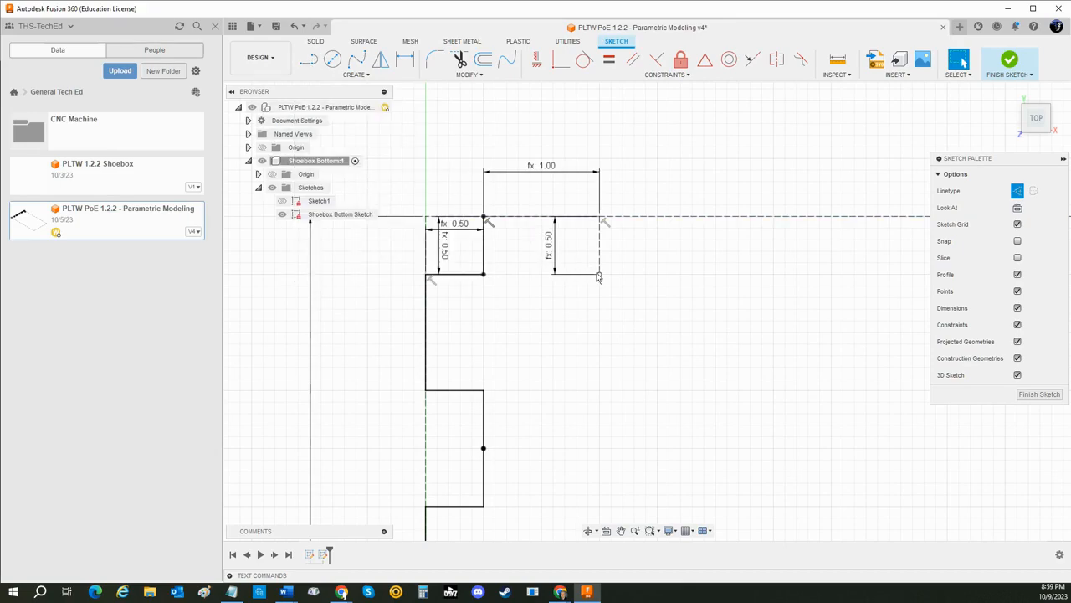
Complete the upper-edge notch profile with a horizontal line of length L_End from the lower end of the downward ThK line
{"action": "left_click", "coordinate": [308, 59]}
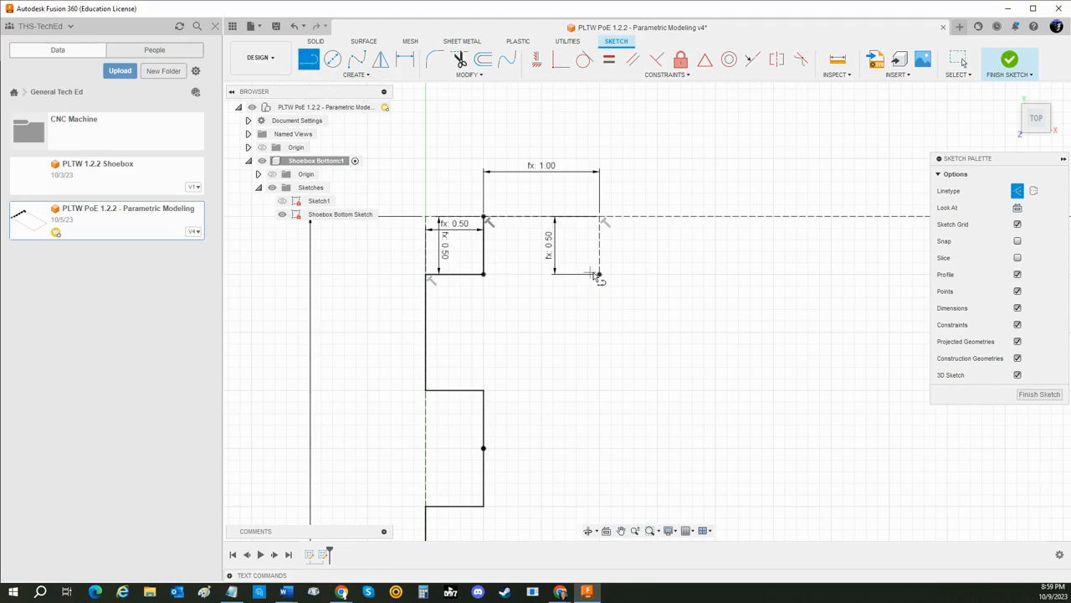
{"action": "left_click", "coordinate": [600, 275]}
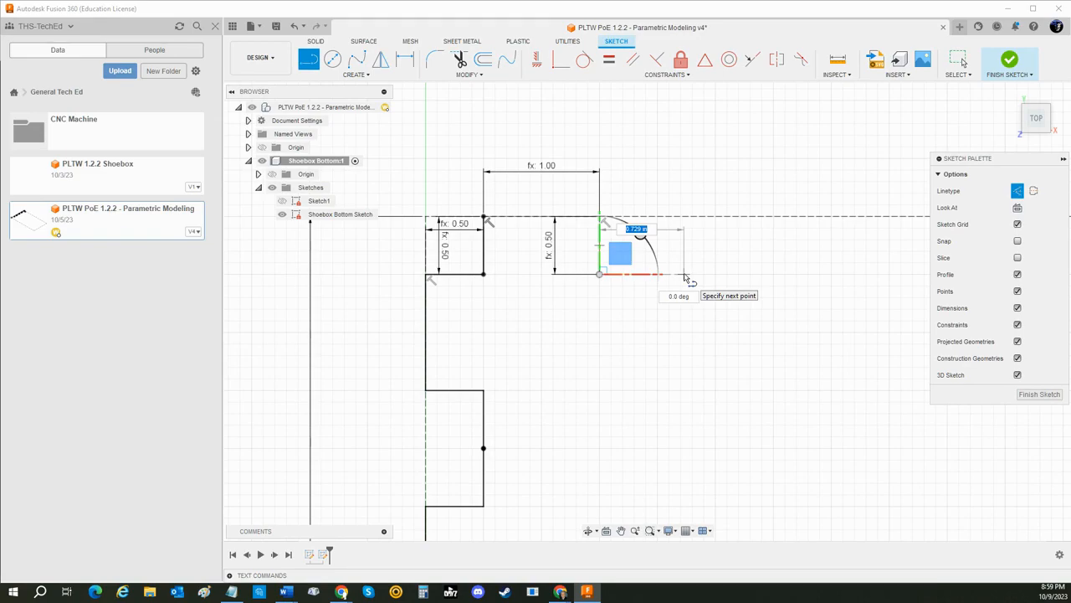
{"action": "type", "text": "L"}
{"action": "key", "text": "Return"}
{"action": "key", "text": "Return"}
{"action": "key", "text": "Escape"}
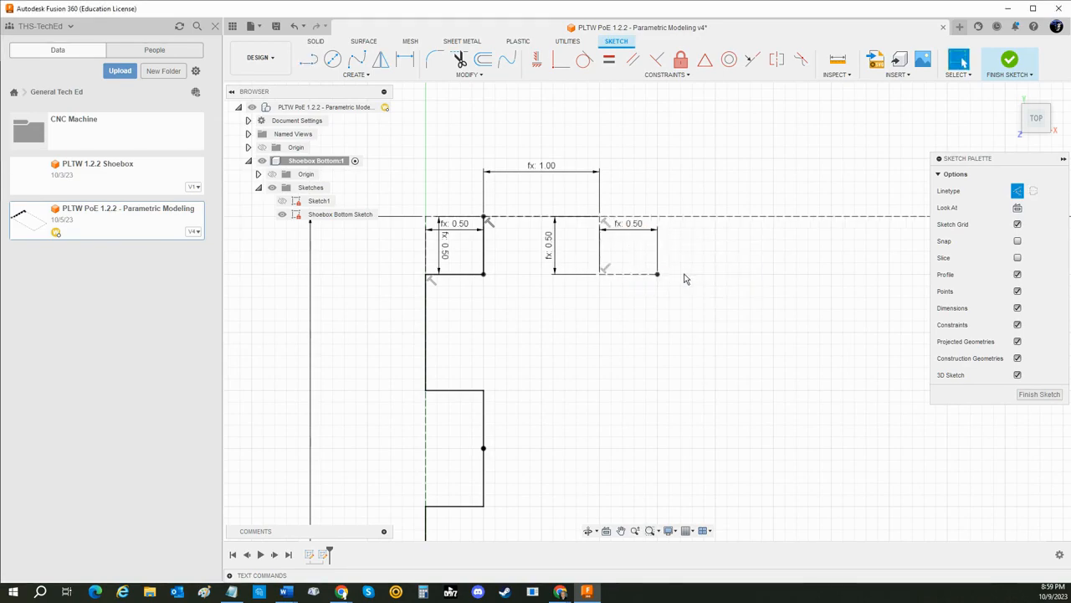
Convert the NS line, the downward ThK line and the final L_End line from construction to normal lines
{"action": "left_click", "coordinate": [630, 275]}
{"action": "left_click", "coordinate": [601, 260], "text": "shift"}
{"action": "left_click", "coordinate": [575, 216], "text": "shift"}
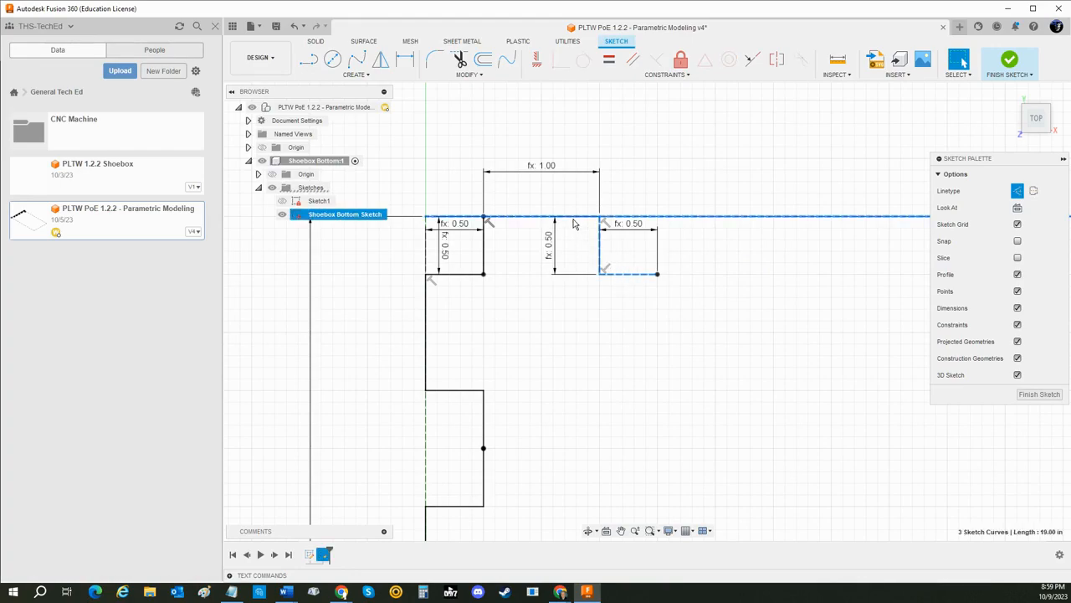
{"action": "left_click", "coordinate": [575, 221], "text": "shift"}
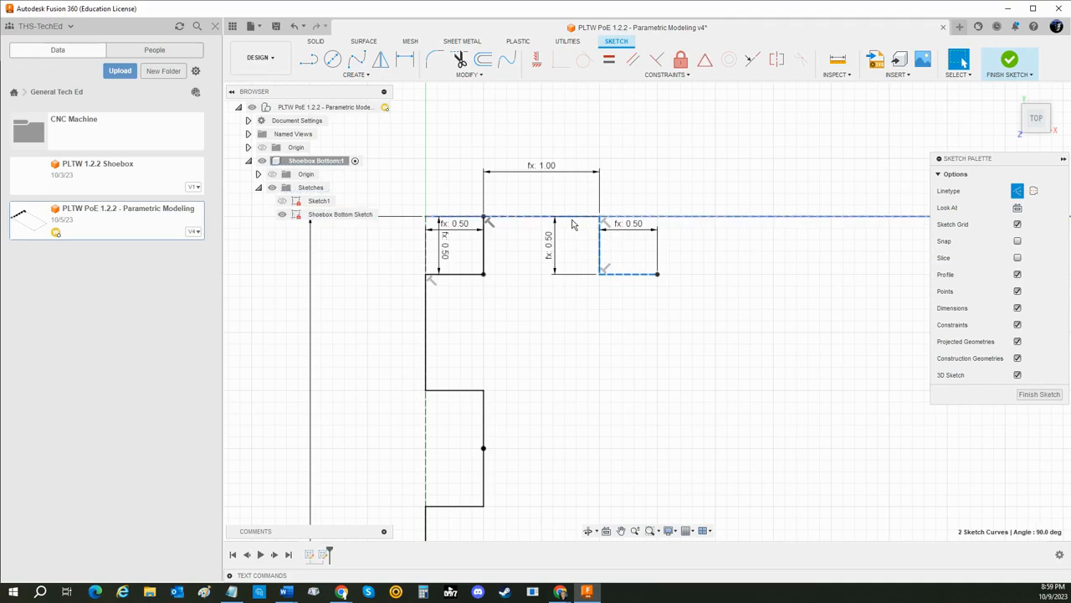
{"action": "left_click", "coordinate": [1017, 190]}
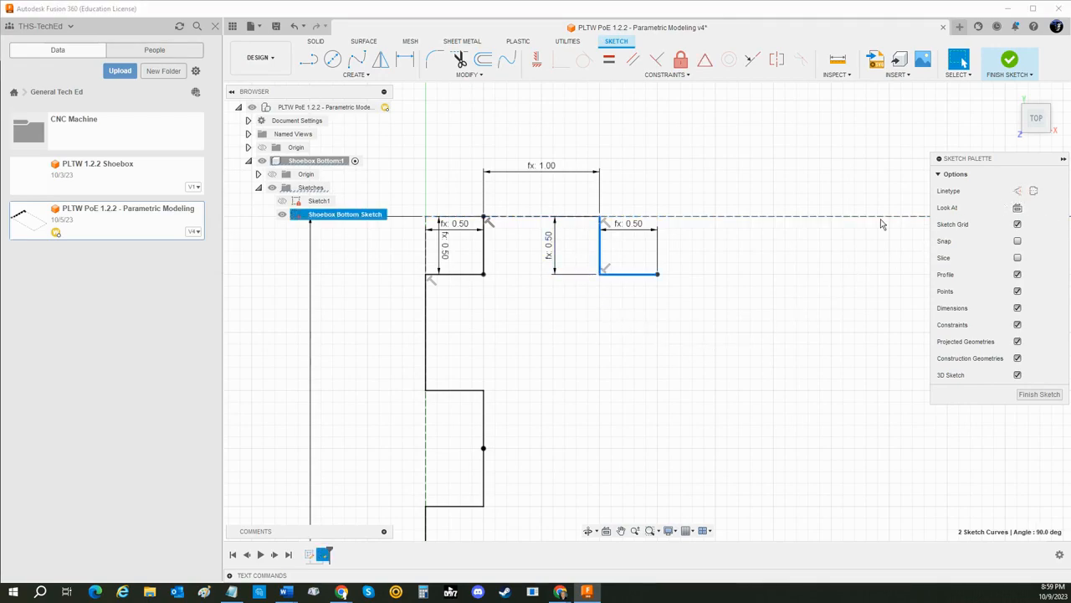
{"action": "left_click", "coordinate": [538, 294]}
{"action": "left_click", "coordinate": [519, 221]}
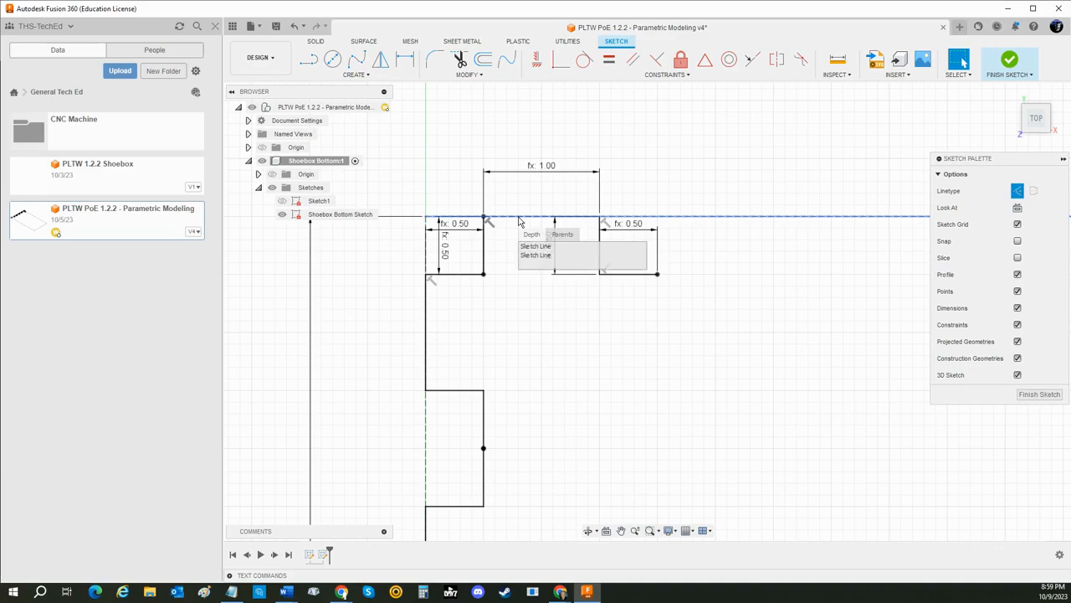
{"action": "left_click", "coordinate": [536, 255]}
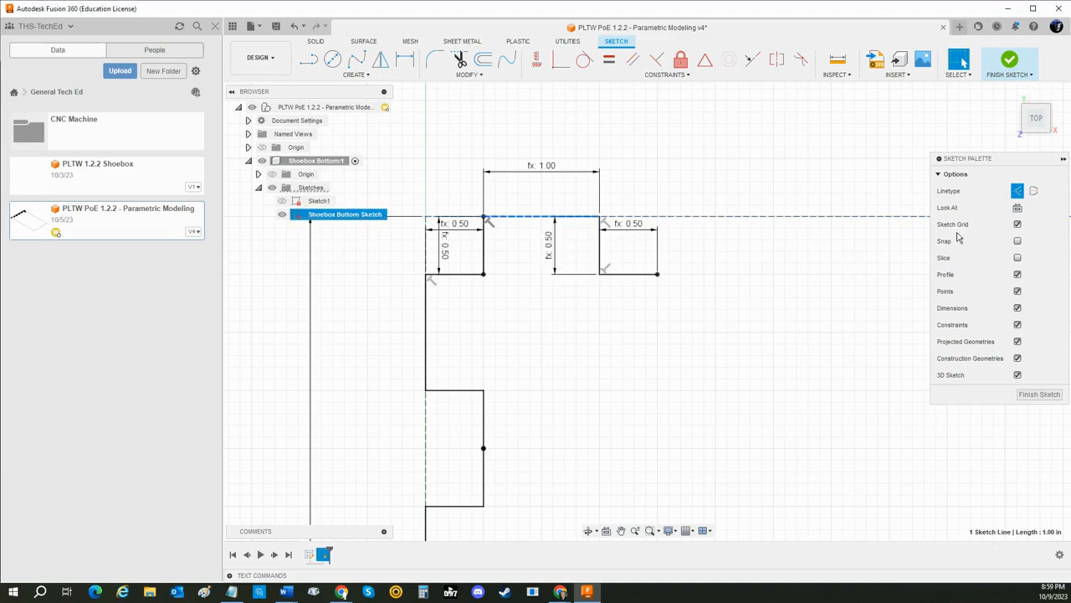
{"action": "left_click", "coordinate": [1017, 192]}
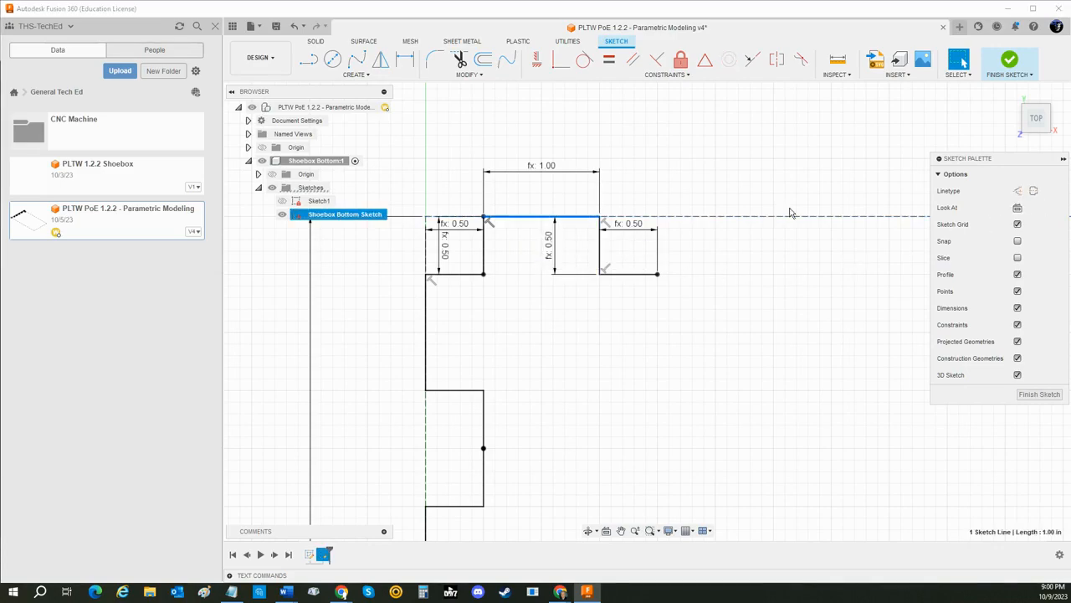
Check the linetype of the overlapping vertical and horizontal lines at the rectangle's upper-left corner notch
{"action": "left_click", "coordinate": [487, 254]}
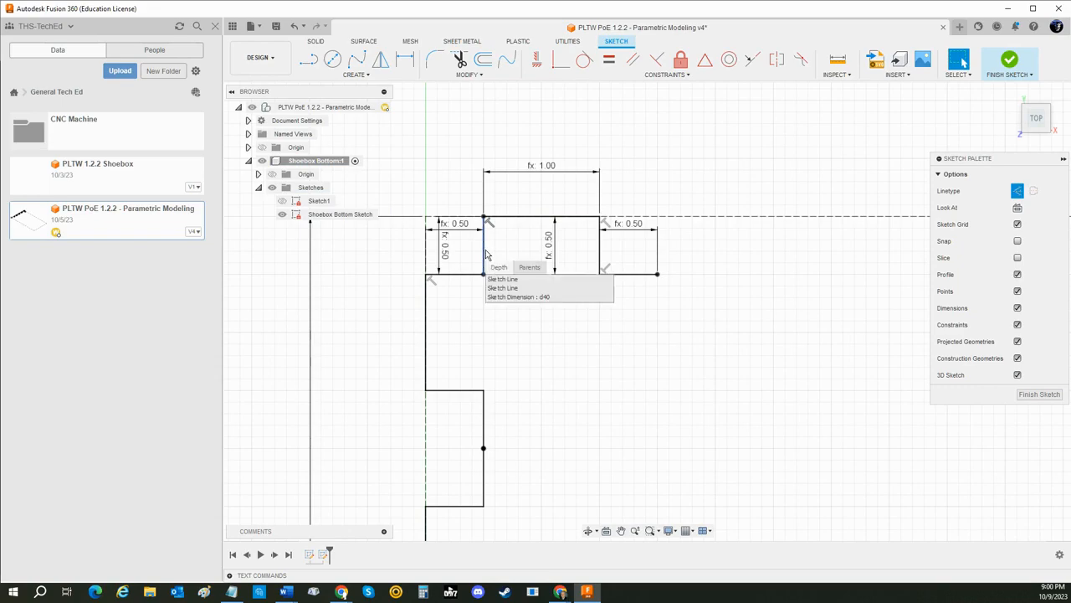
{"action": "left_click", "coordinate": [511, 295]}
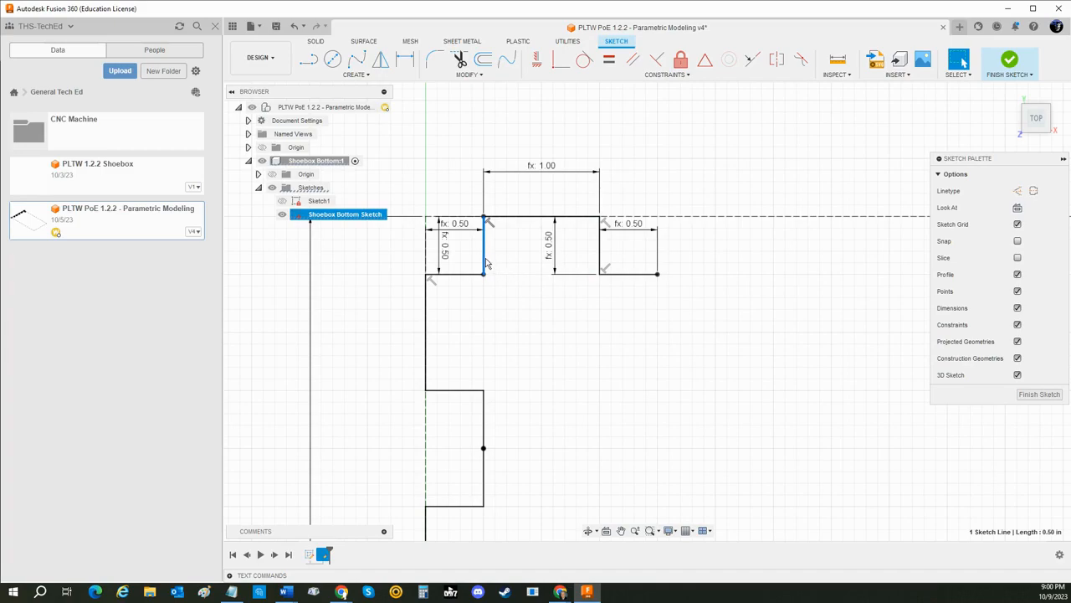
{"action": "left_click", "coordinate": [485, 264]}
{"action": "left_click", "coordinate": [504, 290]}
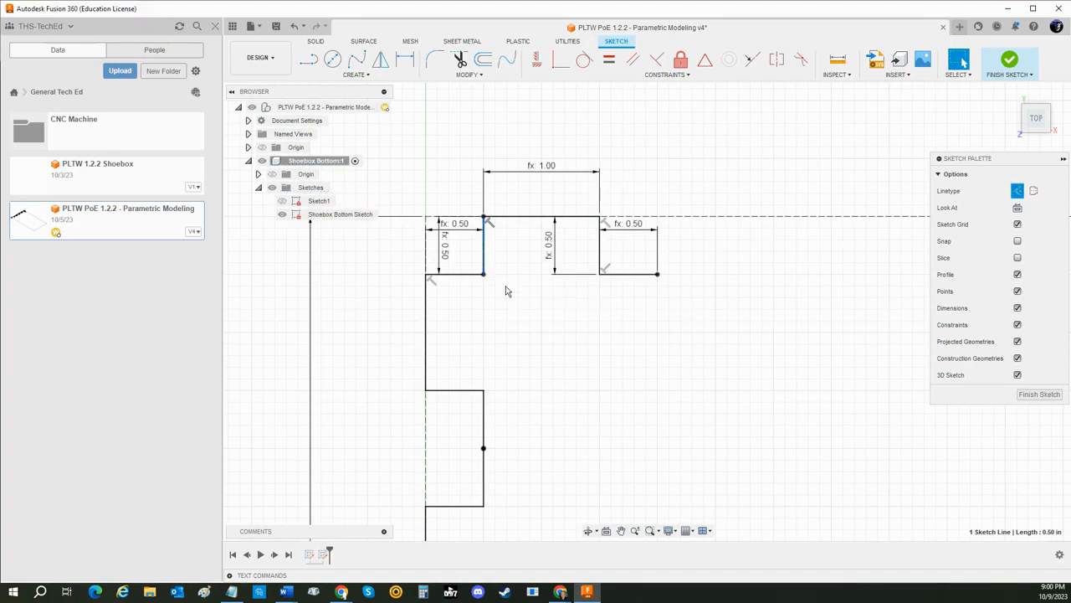
{"action": "left_click", "coordinate": [509, 301]}
{"action": "left_click", "coordinate": [465, 278]}
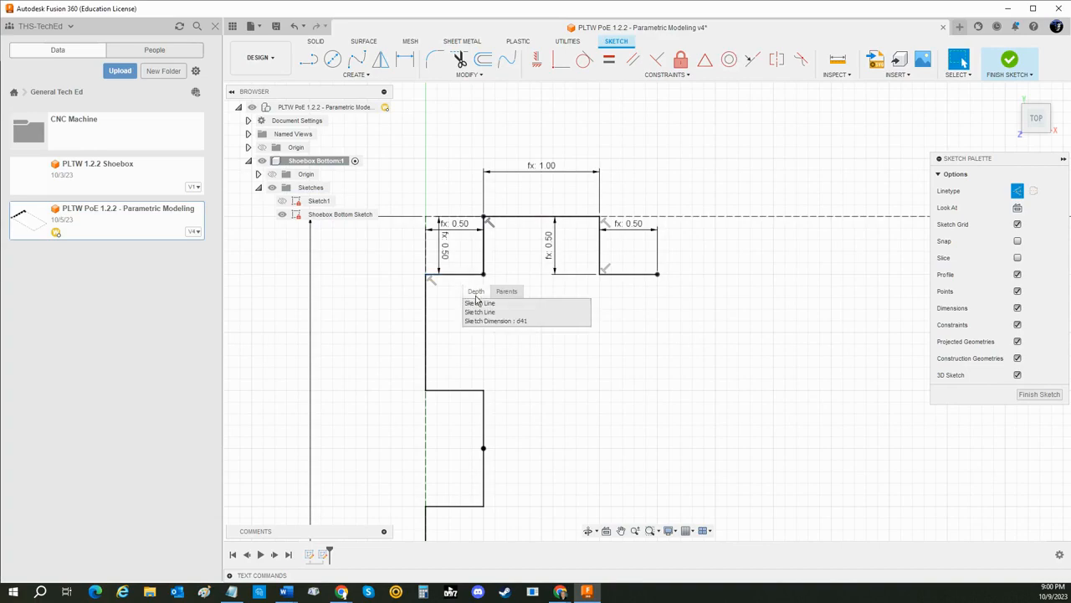
{"action": "left_click", "coordinate": [477, 304]}
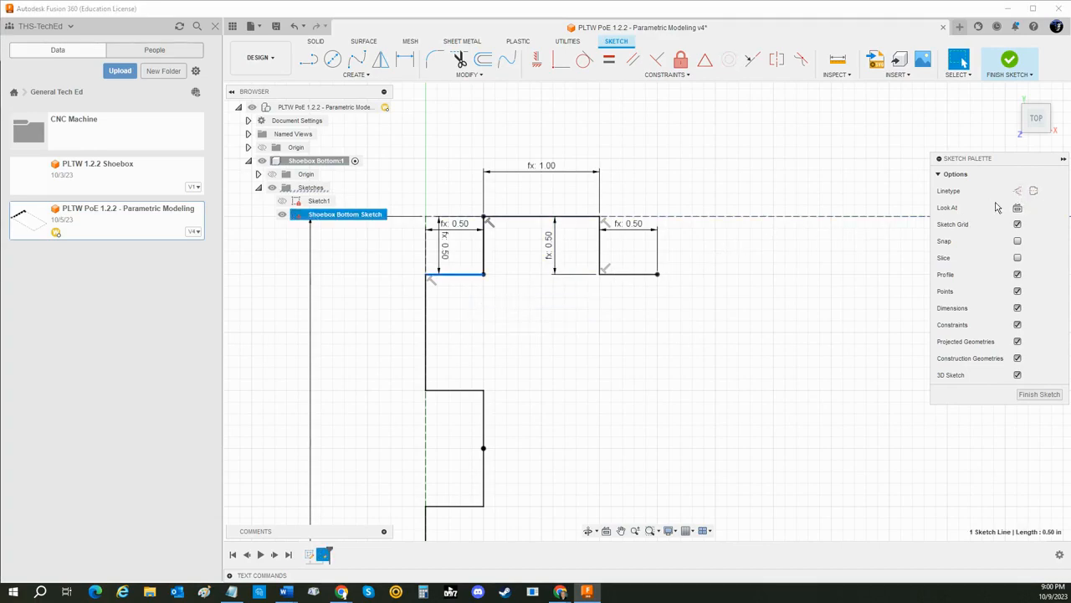
{"action": "left_click", "coordinate": [627, 359]}
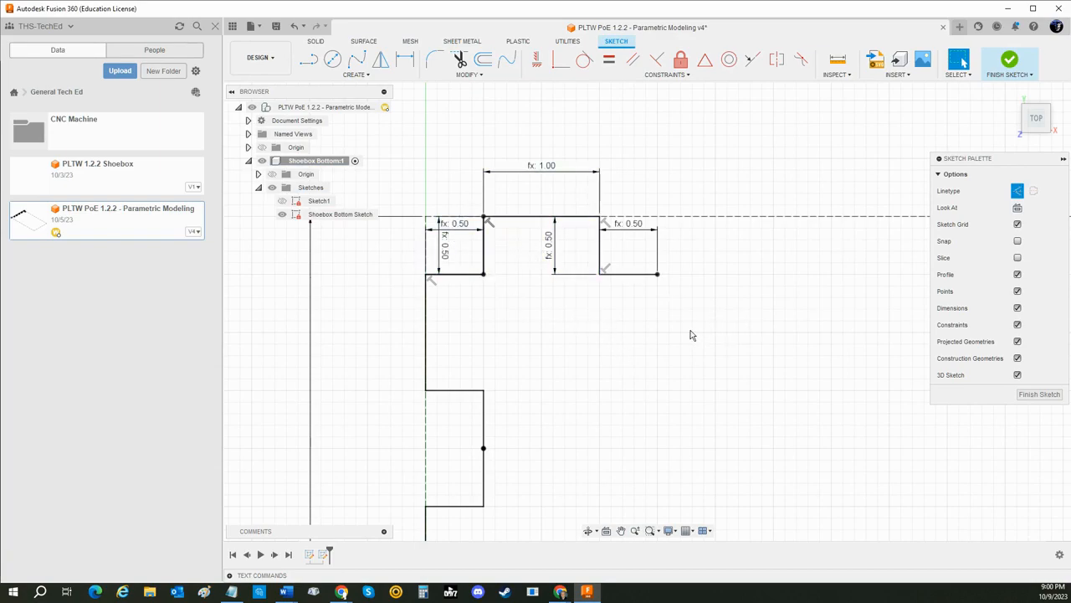
Start a rectangular pattern of the five lines forming the notch profile at the upper edge's left end
{"action": "left_click", "coordinate": [344, 75]}
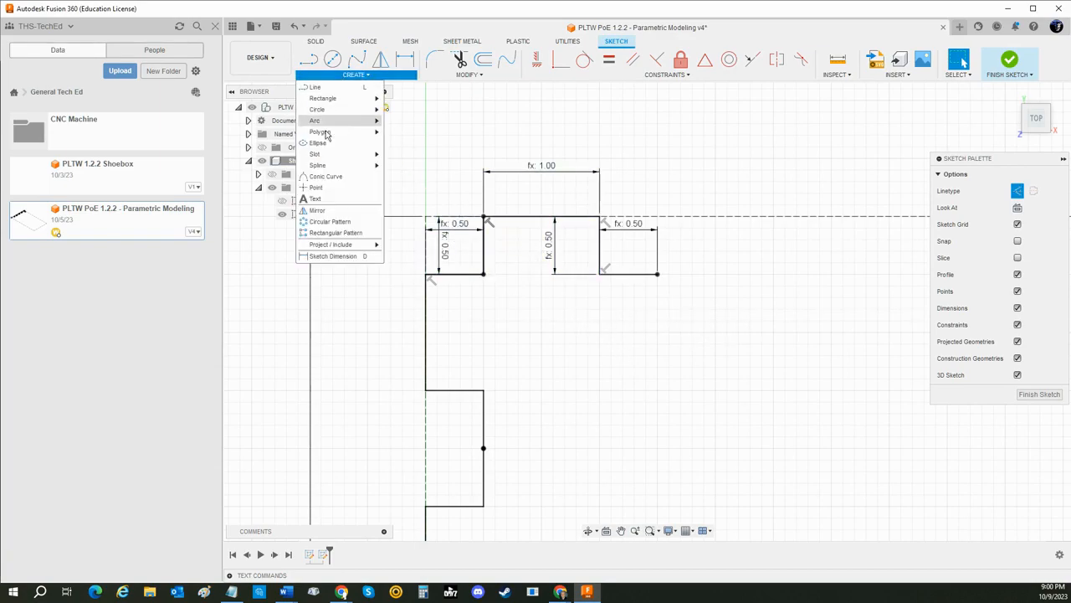
{"action": "left_click", "coordinate": [335, 231]}
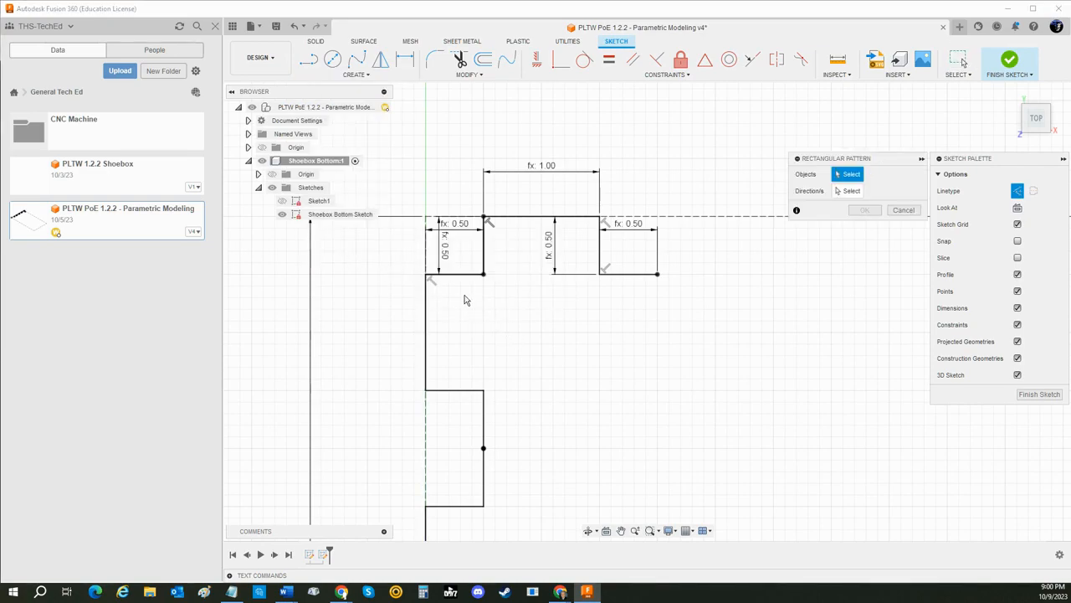
{"action": "left_click", "coordinate": [457, 275]}
{"action": "left_click", "coordinate": [484, 251]}
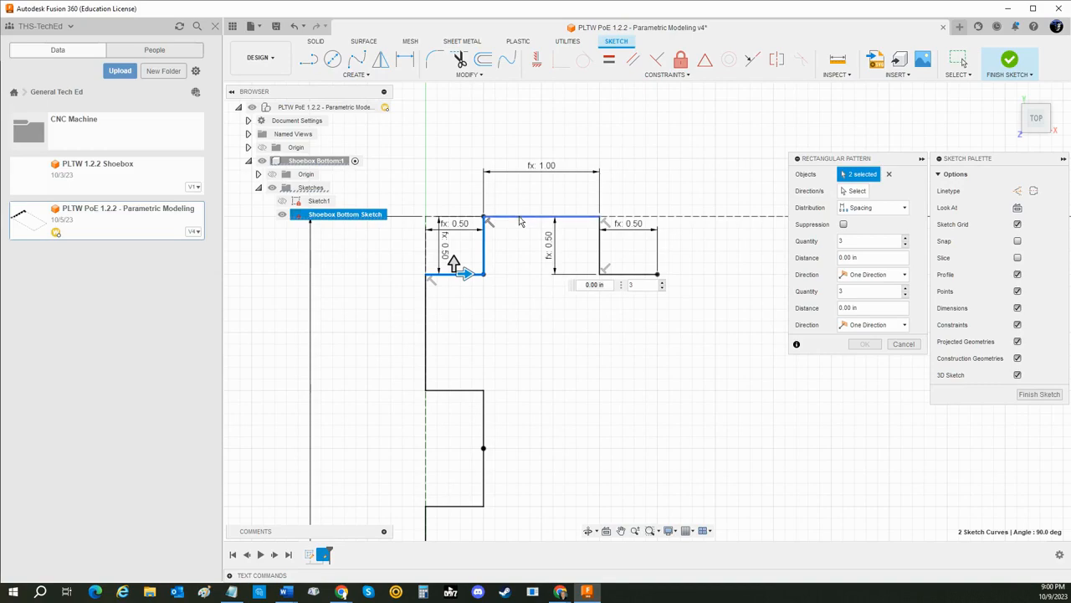
{"action": "left_click", "coordinate": [521, 218]}
{"action": "left_click", "coordinate": [601, 257]}
{"action": "left_click", "coordinate": [629, 275]}
{"action": "mouse_move", "coordinate": [708, 329]}
{"action": "middle_mouse_down"}
{"action": "mouse_move", "coordinate": [589, 321]}
{"action": "mouse_move", "coordinate": [566, 340]}
{"action": "middle_mouse_up"}
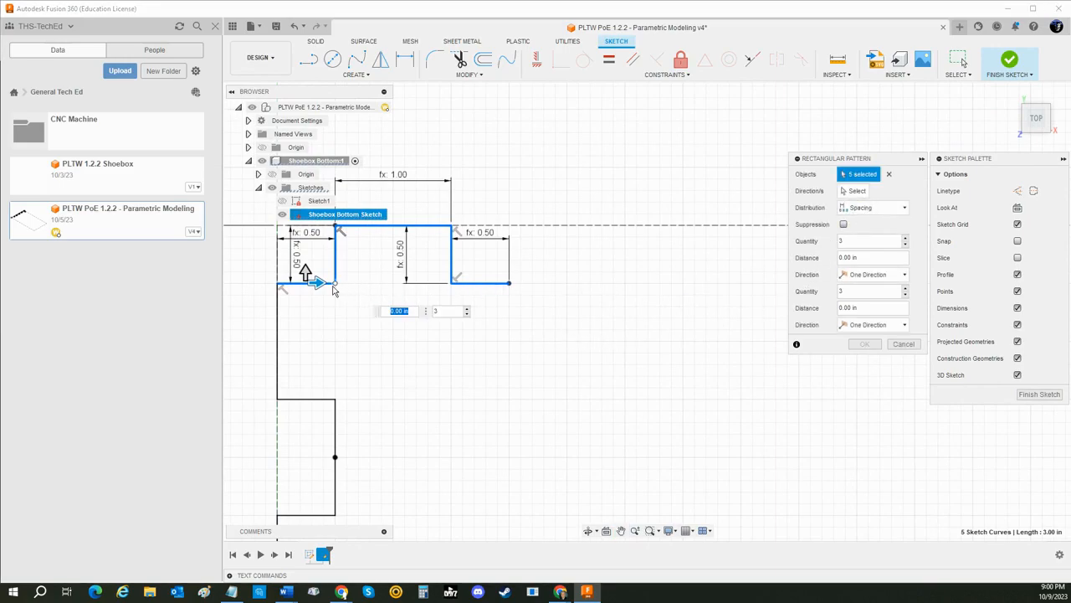
Set the pattern's first-direction quantity to Num_L and its spacing distance to L_End*2+NS
{"action": "left_click", "coordinate": [853, 241]}
{"action": "type", "text": "l"}
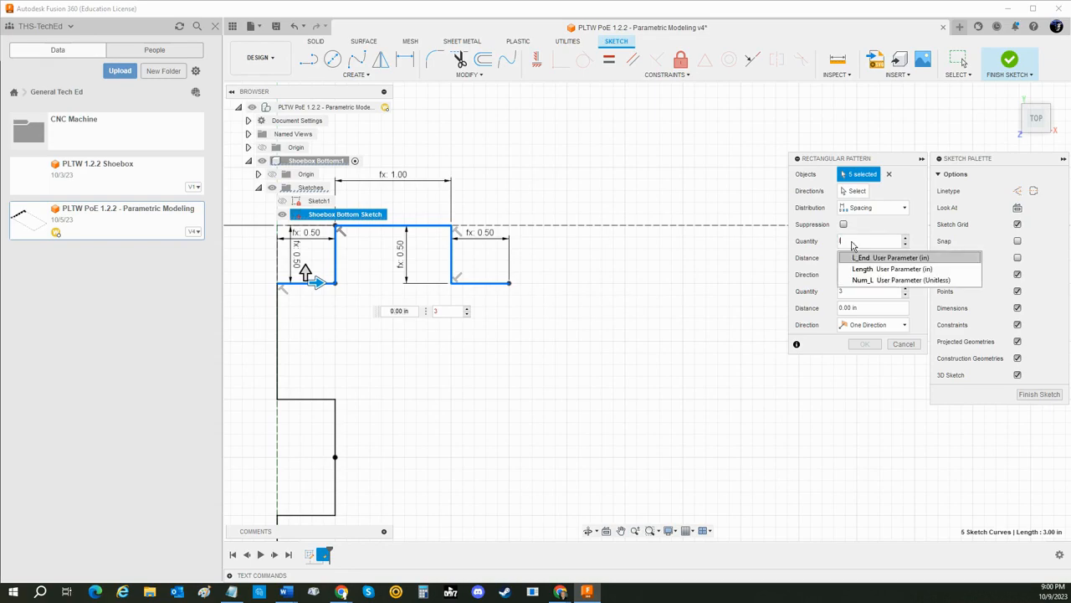
{"action": "key", "text": "Down"}
{"action": "key", "text": "Down"}
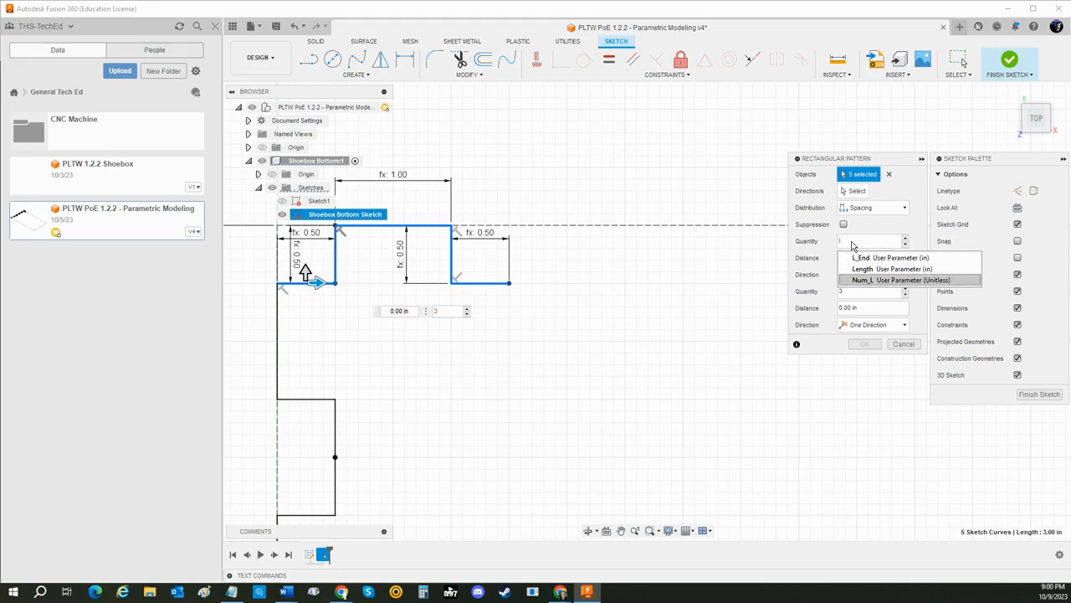
{"action": "key", "text": "Return"}
{"action": "key", "text": "Tab"}
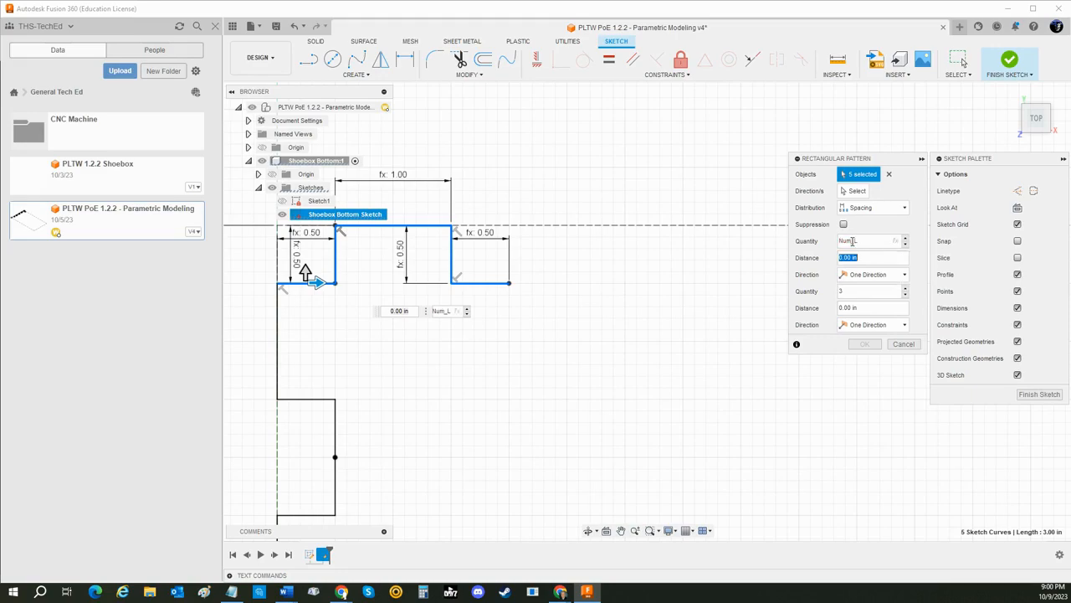
{"action": "type", "text": "L"}
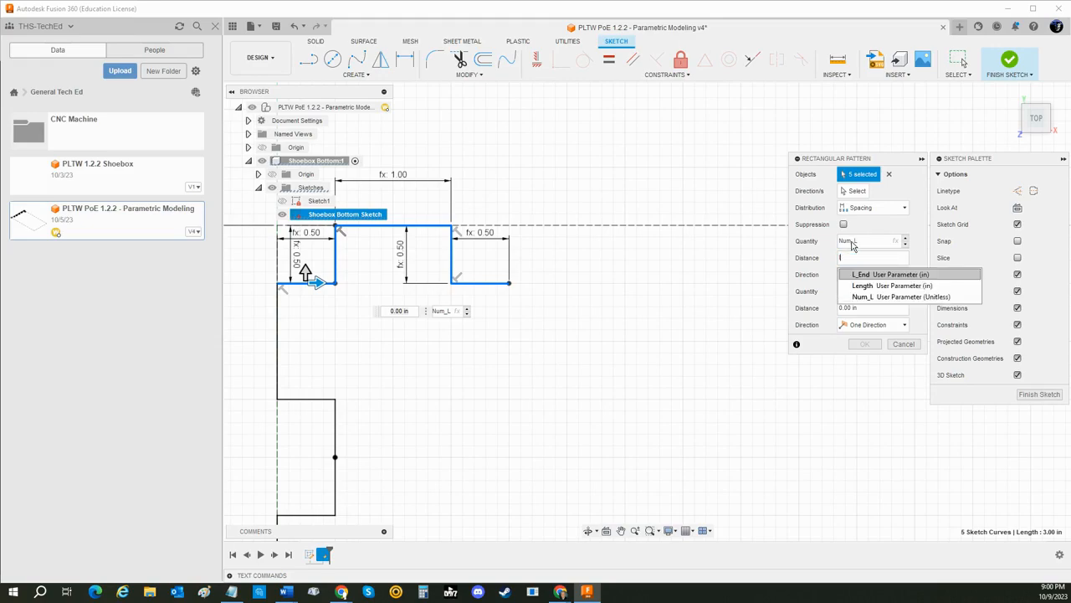
{"action": "key", "text": "Return"}
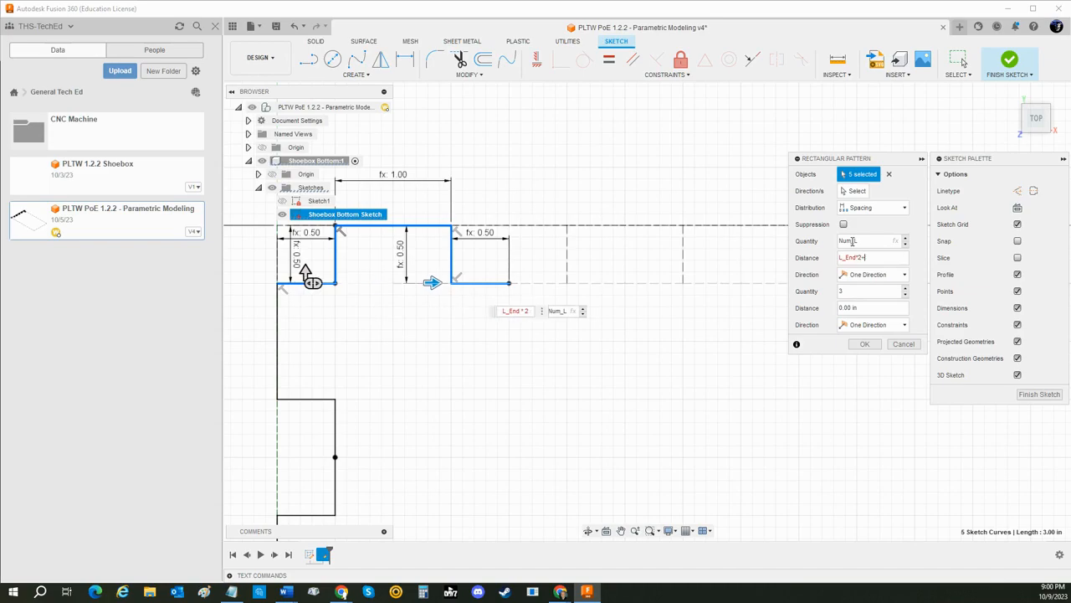
{"action": "type", "text": "ns"}
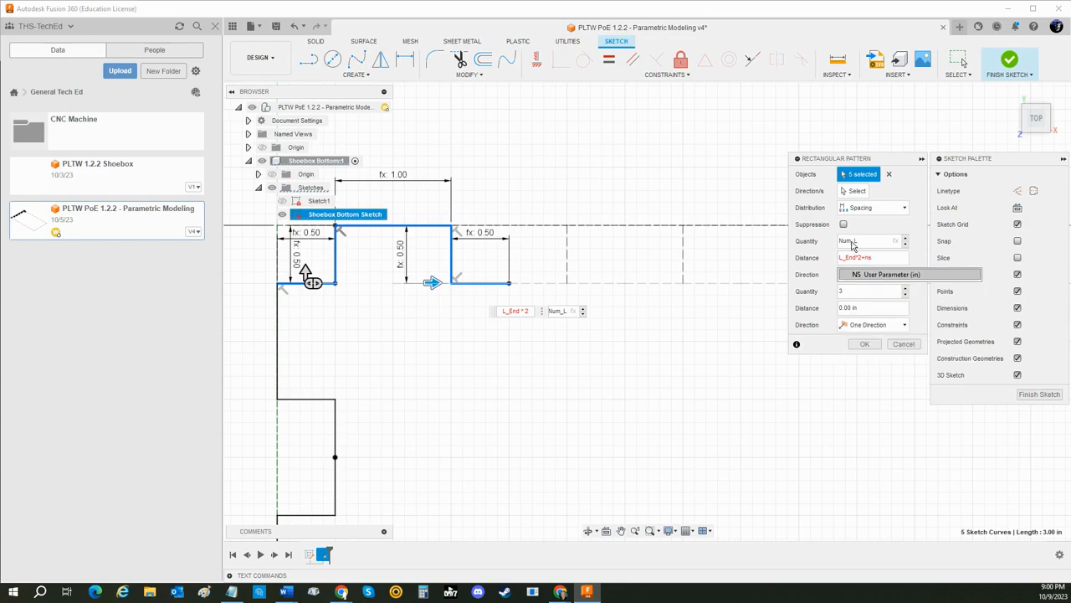
{"action": "key", "text": "Return"}
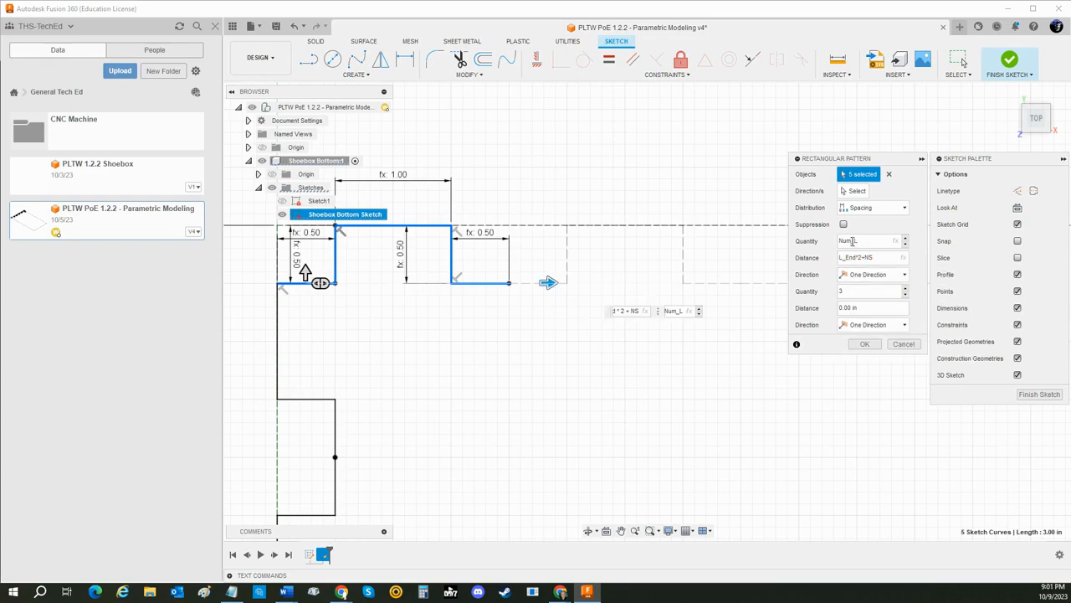
Set the second-direction quantity to 1 and create the notch pattern along the upper edge
{"action": "left_click", "coordinate": [905, 294]}
{"action": "left_click", "coordinate": [905, 295]}
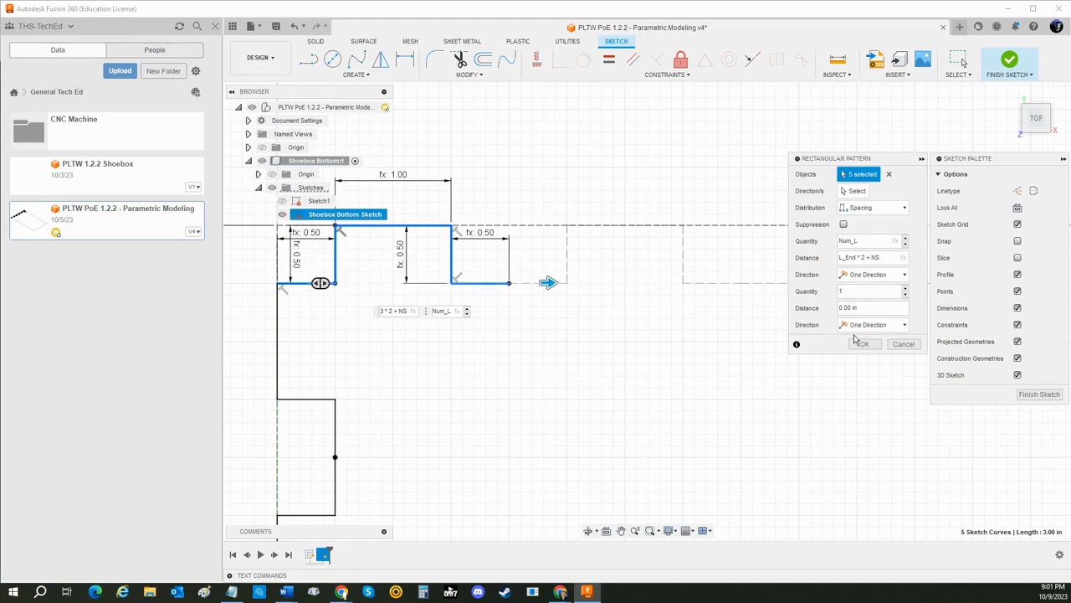
{"action": "scroll", "coordinate": [712, 318], "scroll_direction": "down", "scroll_amount": 3}
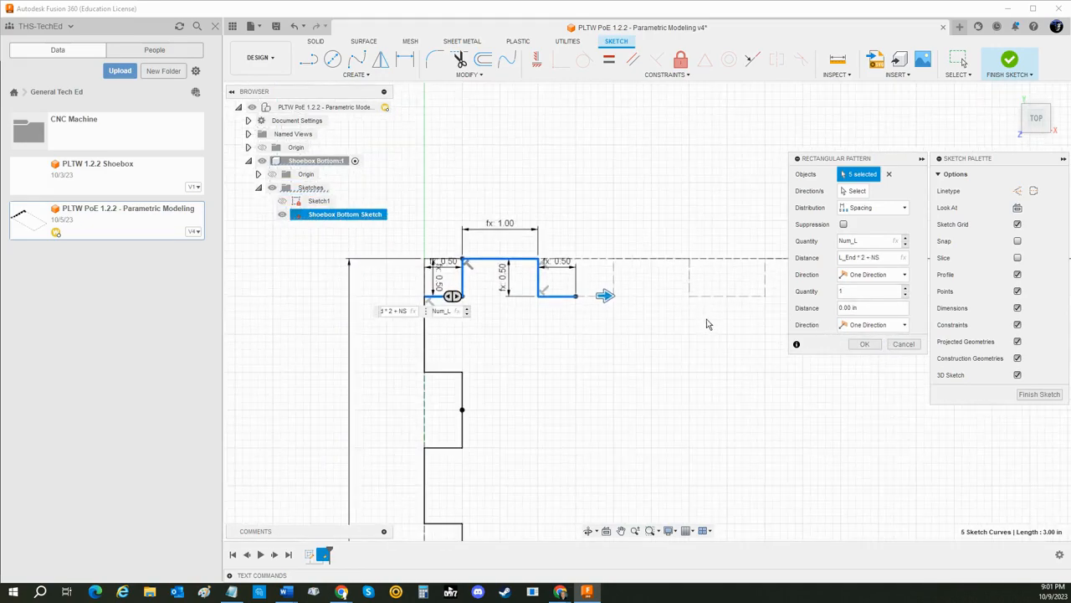
{"action": "scroll", "coordinate": [703, 319], "scroll_direction": "down", "scroll_amount": 5}
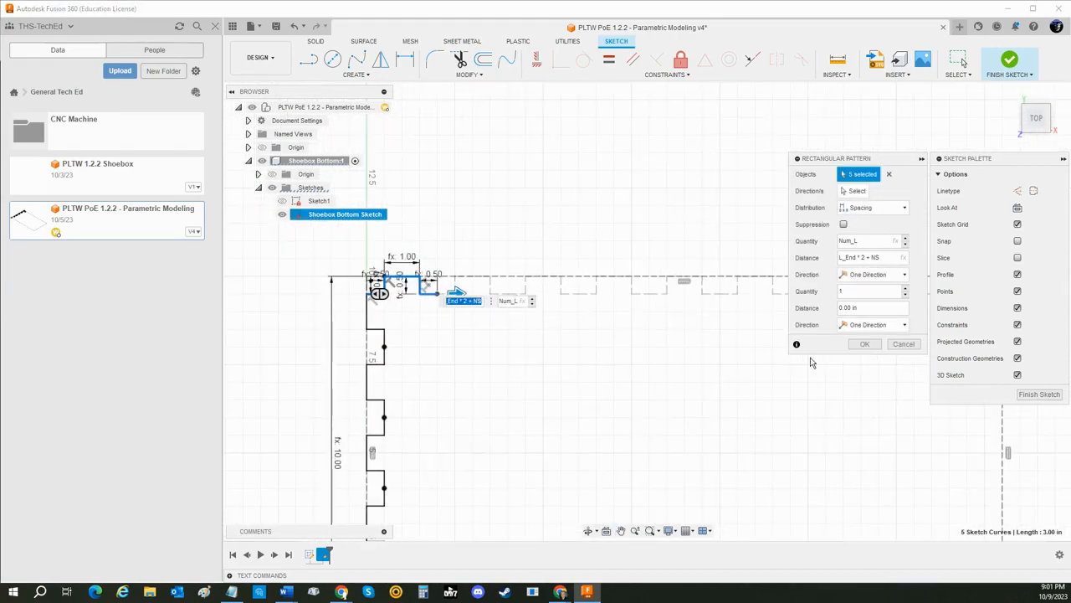
{"action": "left_click", "coordinate": [865, 343]}
{"action": "mouse_move", "coordinate": [806, 378]}
{"action": "middle_mouse_down"}
{"action": "mouse_move", "coordinate": [662, 347]}
{"action": "mouse_move", "coordinate": [705, 347]}
{"action": "middle_mouse_up"}
{"action": "key", "text": "Escape"}
{"action": "middle_click_drag", "start_coordinate": [649, 404], "coordinate": [581, 355]}
{"action": "scroll", "coordinate": [671, 297], "scroll_direction": "down", "scroll_amount": 2}
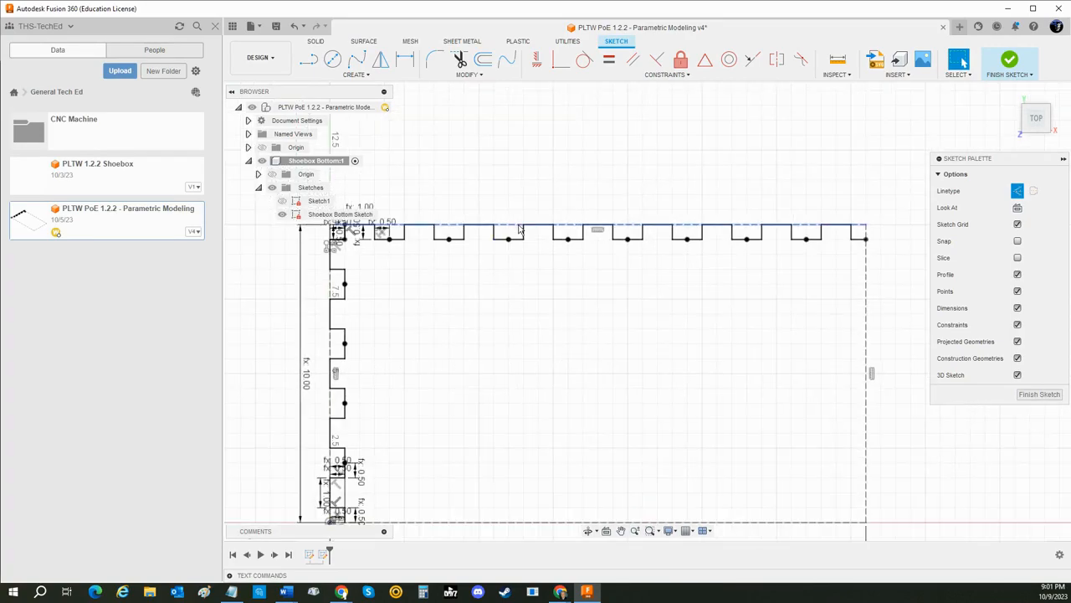
{"action": "left_click", "coordinate": [308, 59]}
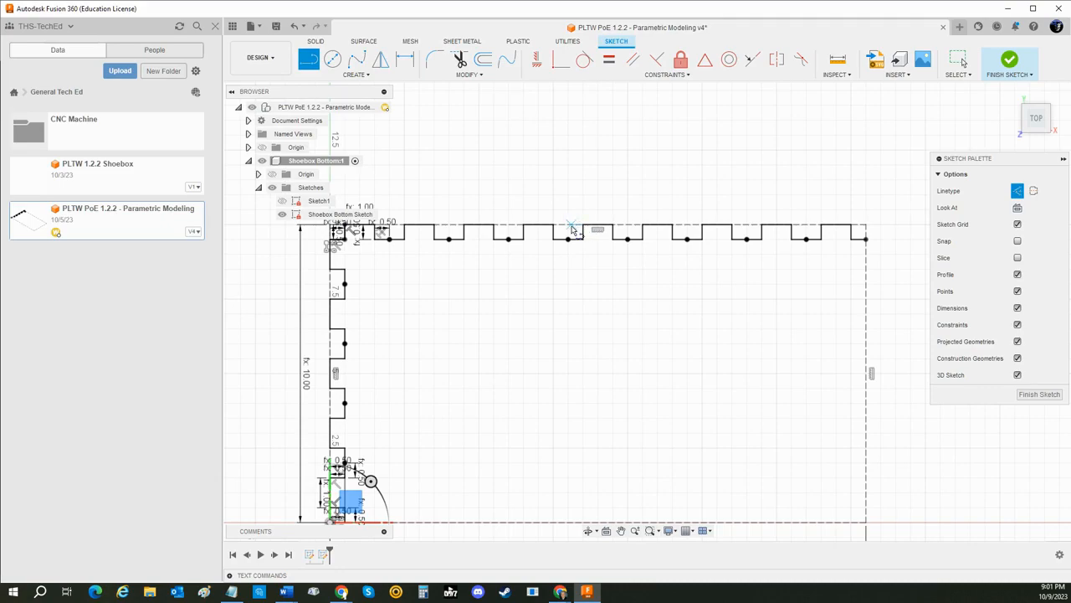
{"action": "left_click", "coordinate": [597, 231]}
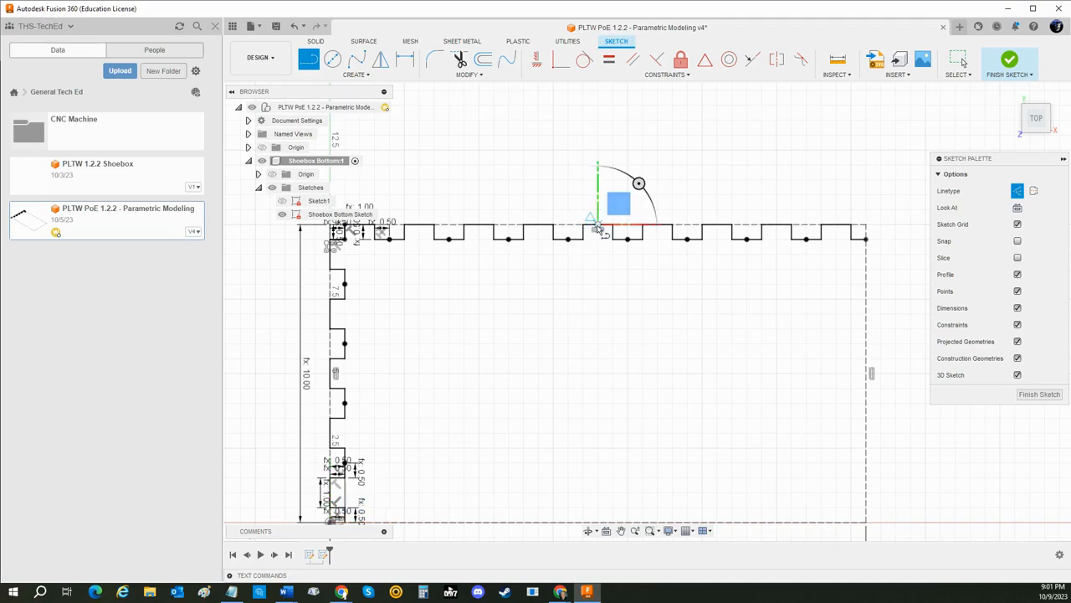
{"action": "key", "text": "Escape"}
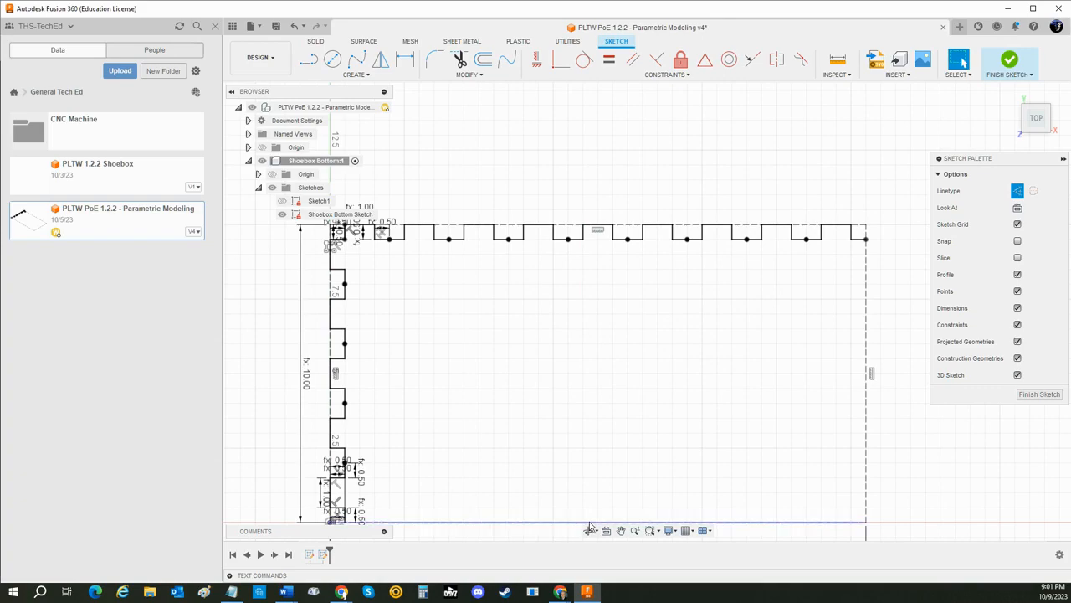
Draw a vertical construction line from the midpoint of the rectangle's lower edge to the midpoint of its upper edge
{"action": "left_click", "coordinate": [308, 60]}
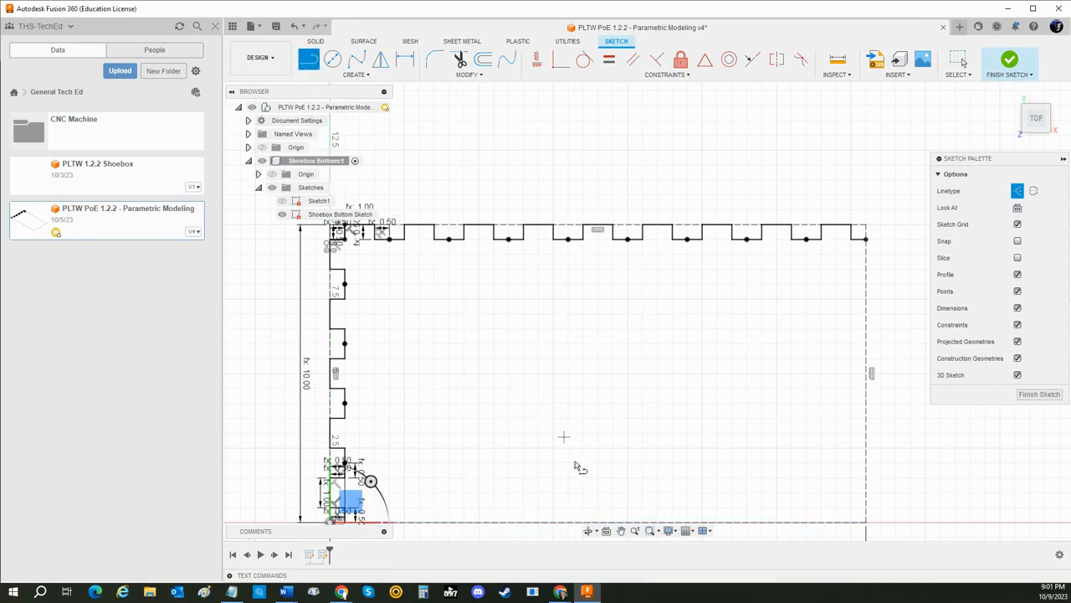
{"action": "left_click", "coordinate": [596, 522]}
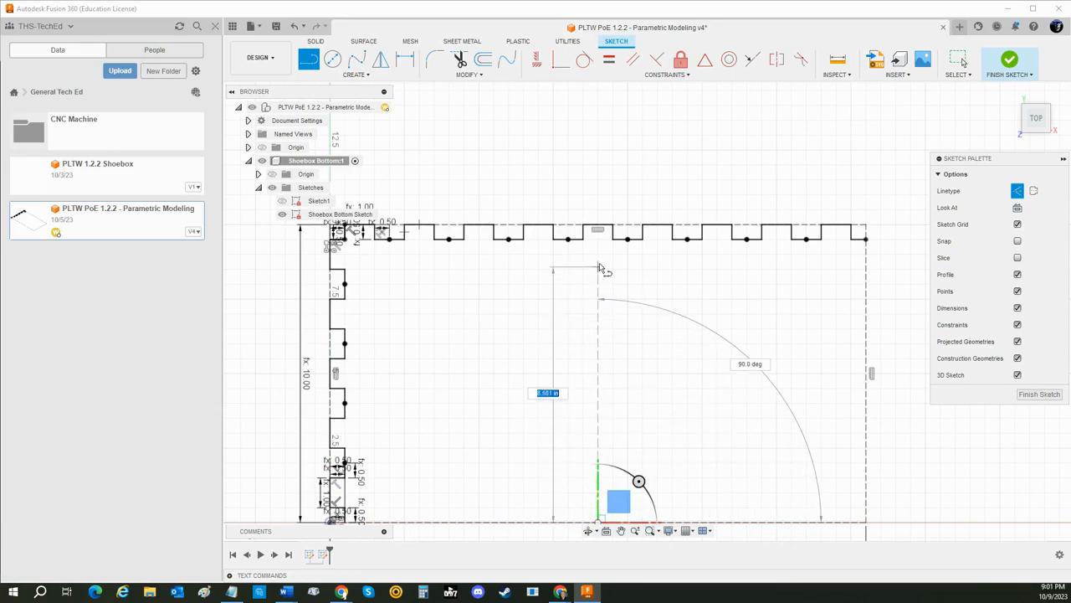
{"action": "left_click", "coordinate": [600, 227]}
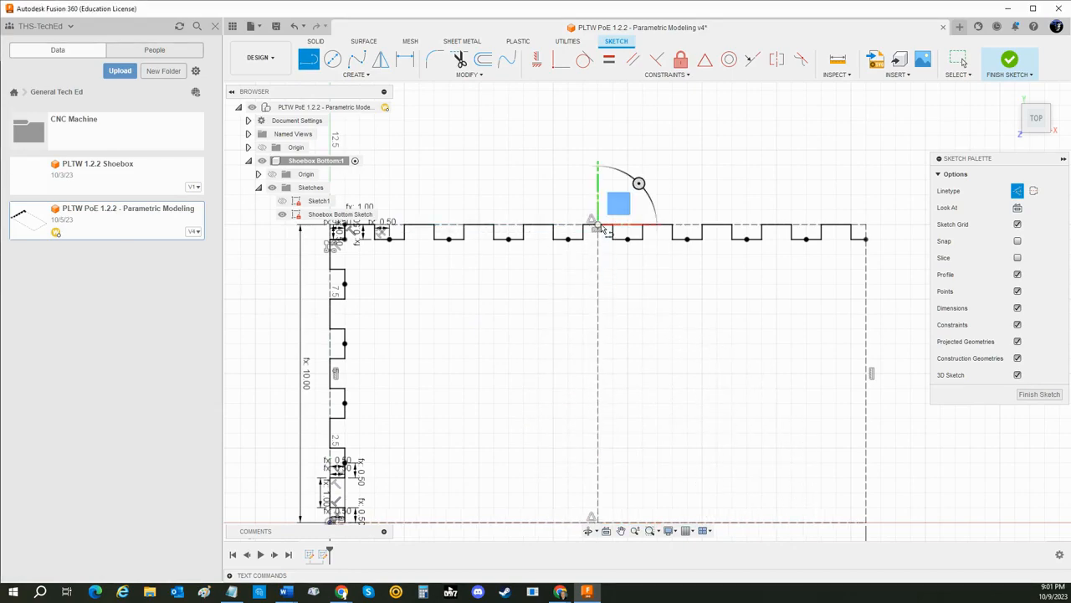
{"action": "key", "text": "Escape"}
Draw a horizontal construction line from the midpoint of the rectangle's right edge to the midpoint of its left edge
{"action": "key", "text": "l"}
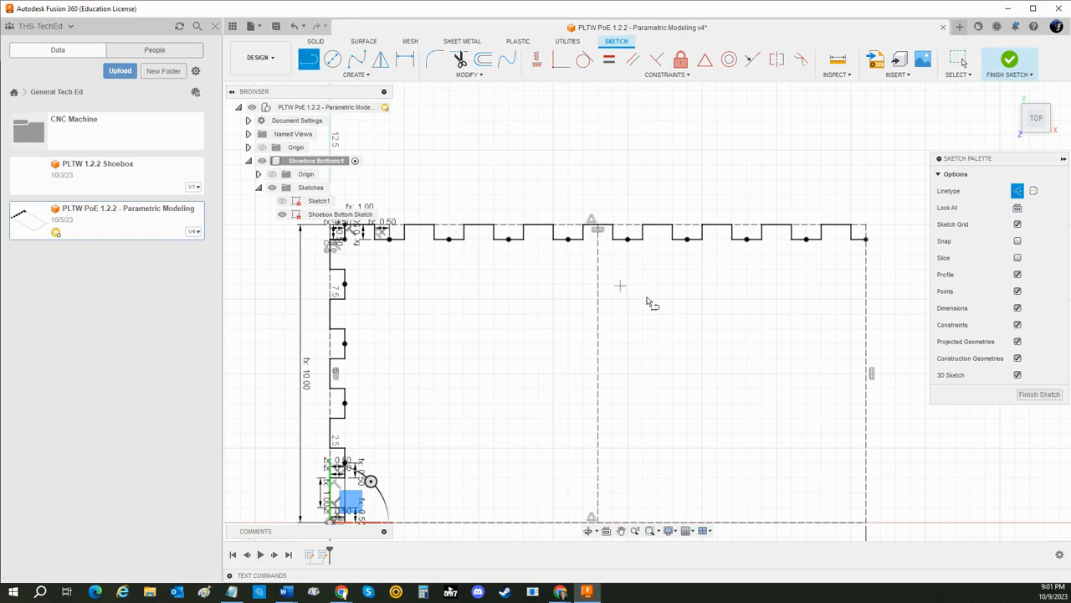
{"action": "left_click", "coordinate": [867, 374]}
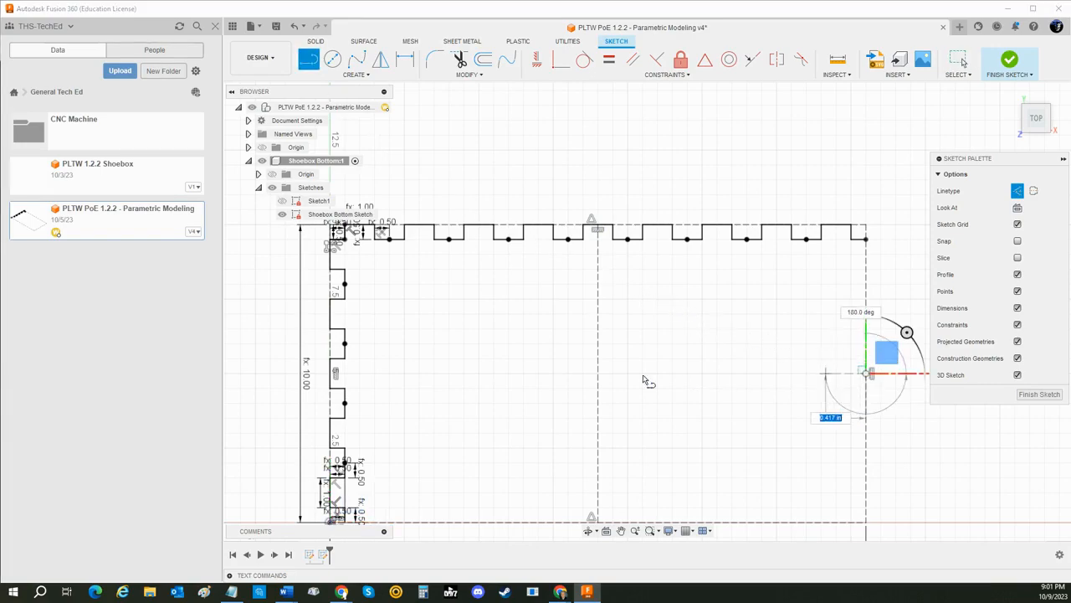
{"action": "left_click", "coordinate": [335, 374]}
{"action": "key", "text": "Escape"}
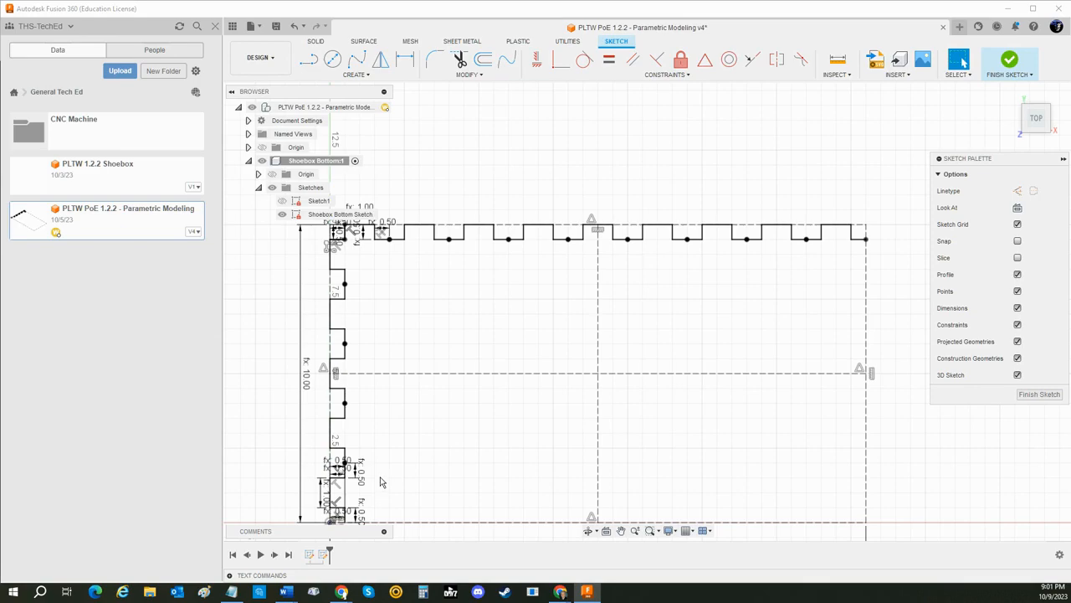
Start a sketch mirror with the three lowest solid profile lines of the left edge as objects
{"action": "scroll", "coordinate": [380, 472], "scroll_direction": "up", "scroll_amount": 2}
{"action": "mouse_move", "coordinate": [382, 462]}
{"action": "middle_mouse_down"}
{"action": "mouse_move", "coordinate": [397, 429]}
{"action": "mouse_move", "coordinate": [535, 298]}
{"action": "mouse_move", "coordinate": [565, 295]}
{"action": "middle_mouse_up"}
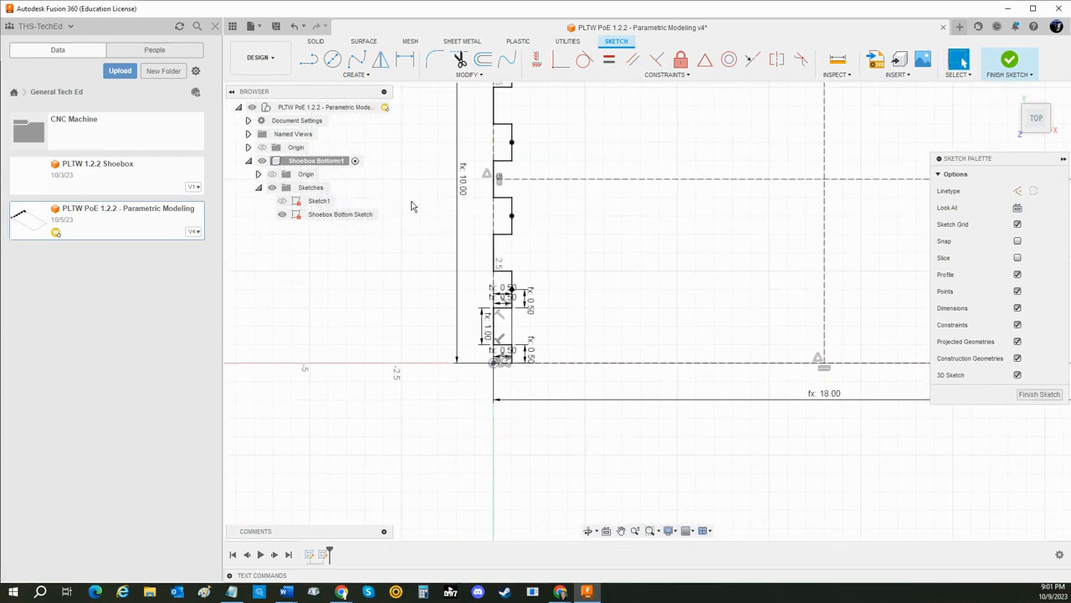
{"action": "left_click", "coordinate": [380, 58]}
{"action": "left_click", "coordinate": [512, 356]}
{"action": "left_click", "coordinate": [494, 339]}
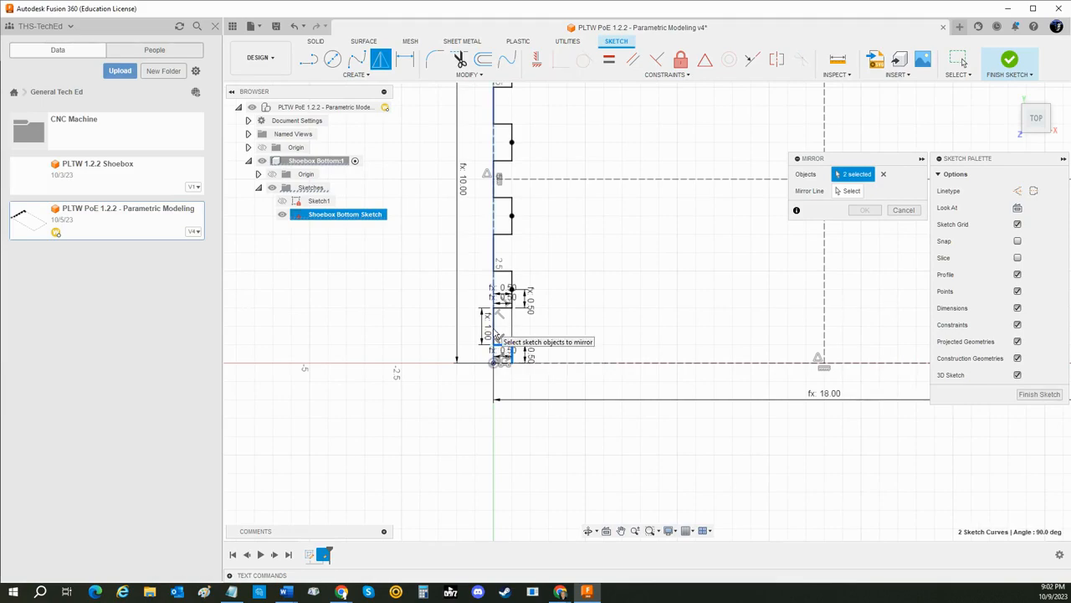
{"action": "left_click", "coordinate": [494, 335]}
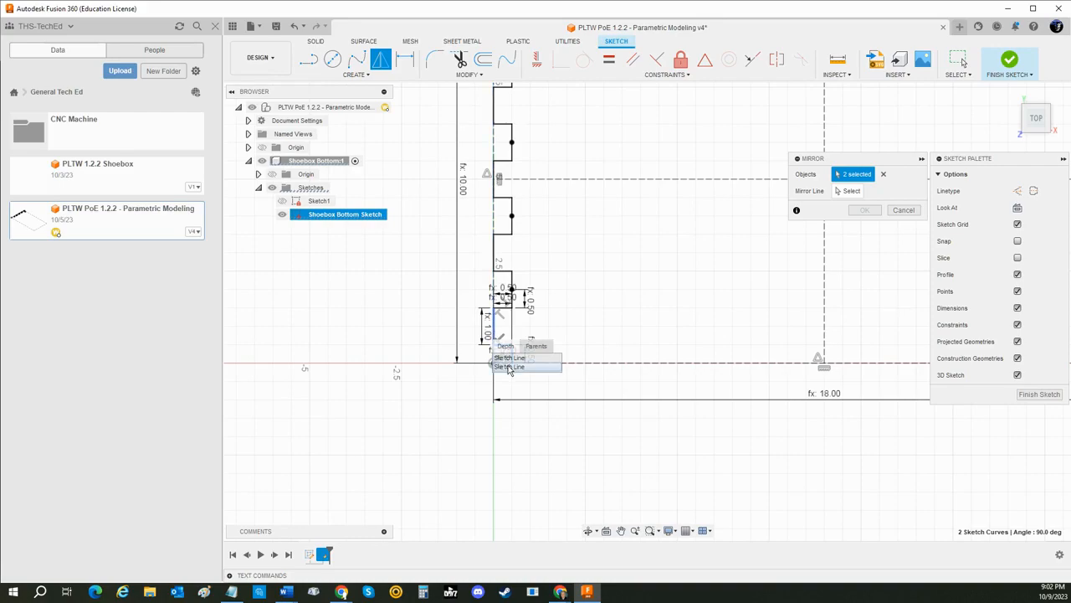
{"action": "left_click", "coordinate": [508, 360]}
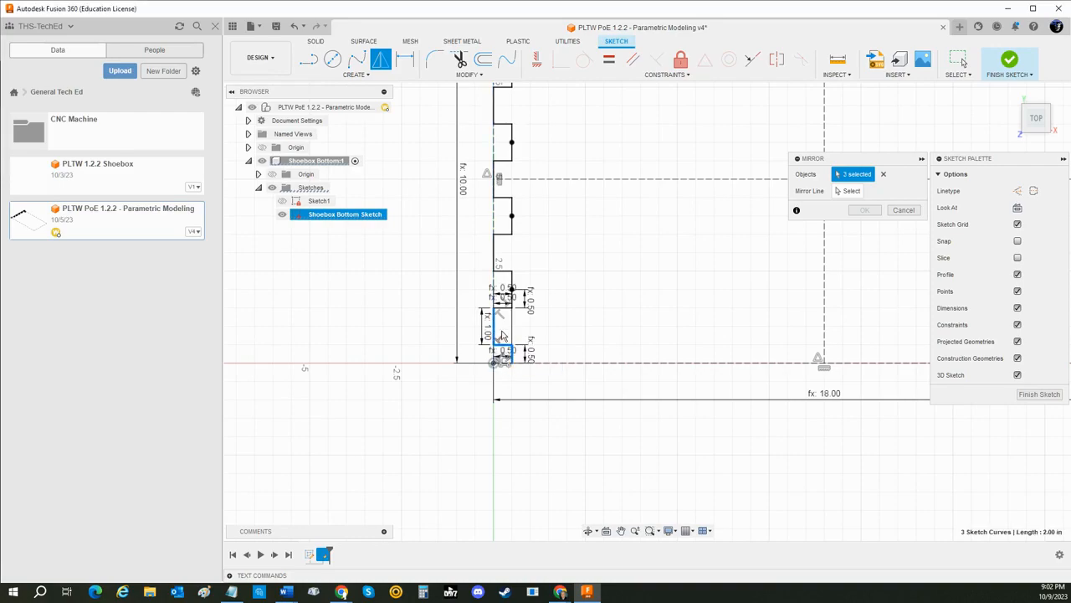
Add the next two notches up the left edge and their connecting vertical profile lines to the mirror objects
{"action": "left_click", "coordinate": [503, 273]}
{"action": "middle_click_drag", "start_coordinate": [533, 262], "coordinate": [544, 336]}
{"action": "left_click_drag", "start_coordinate": [544, 334], "coordinate": [514, 269]}
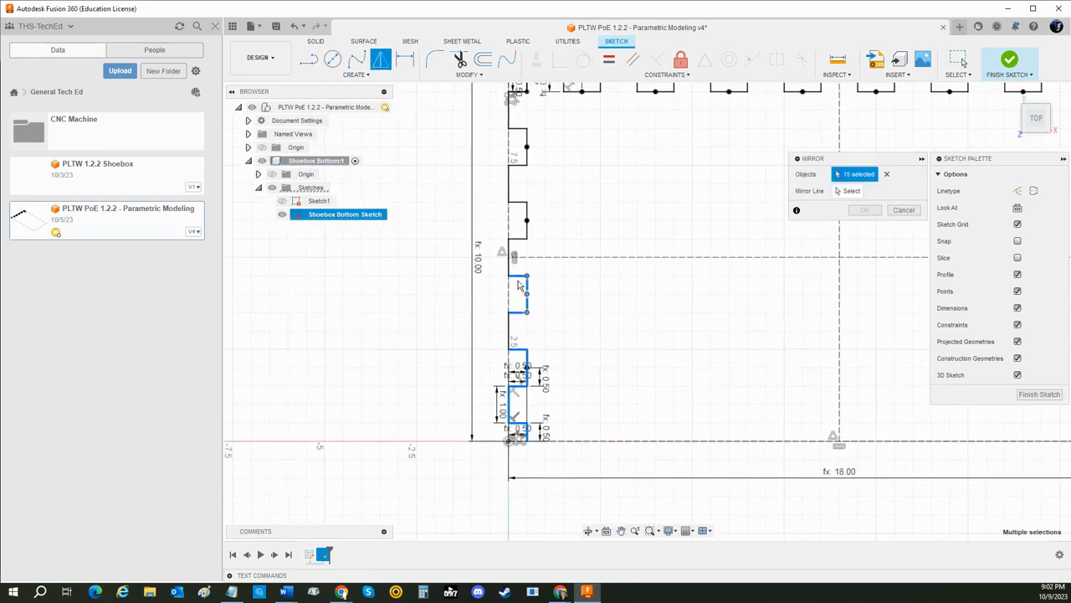
{"action": "left_click", "coordinate": [509, 338]}
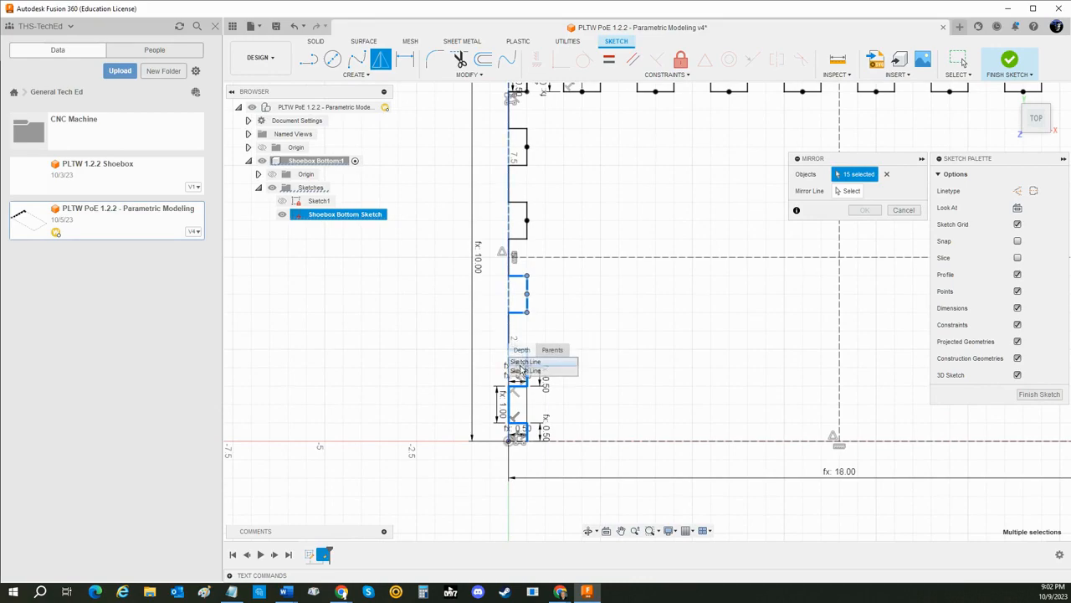
{"action": "left_click", "coordinate": [525, 362]}
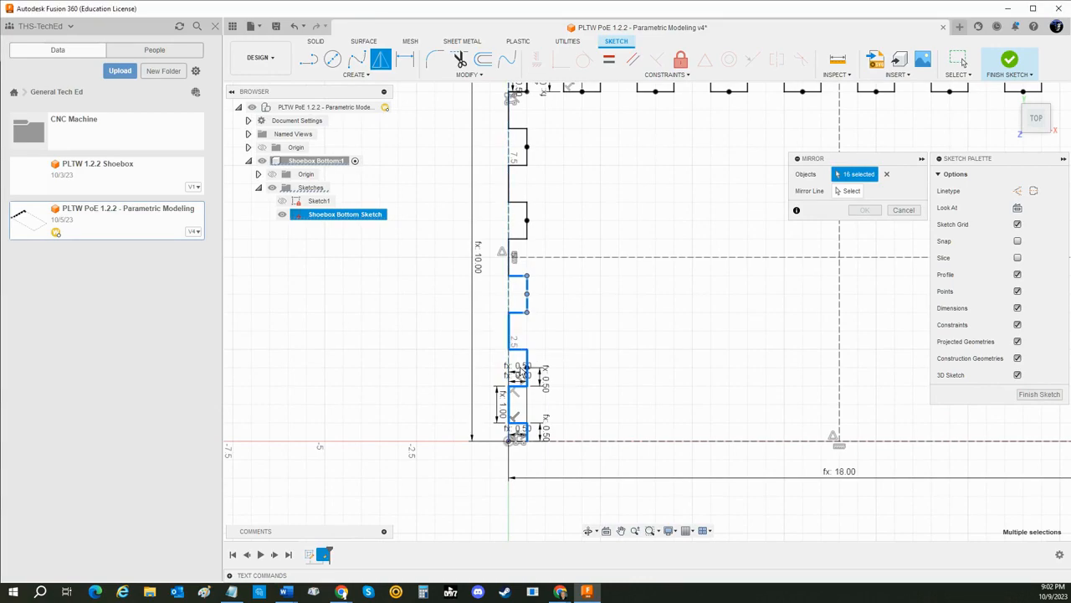
{"action": "left_click", "coordinate": [511, 270]}
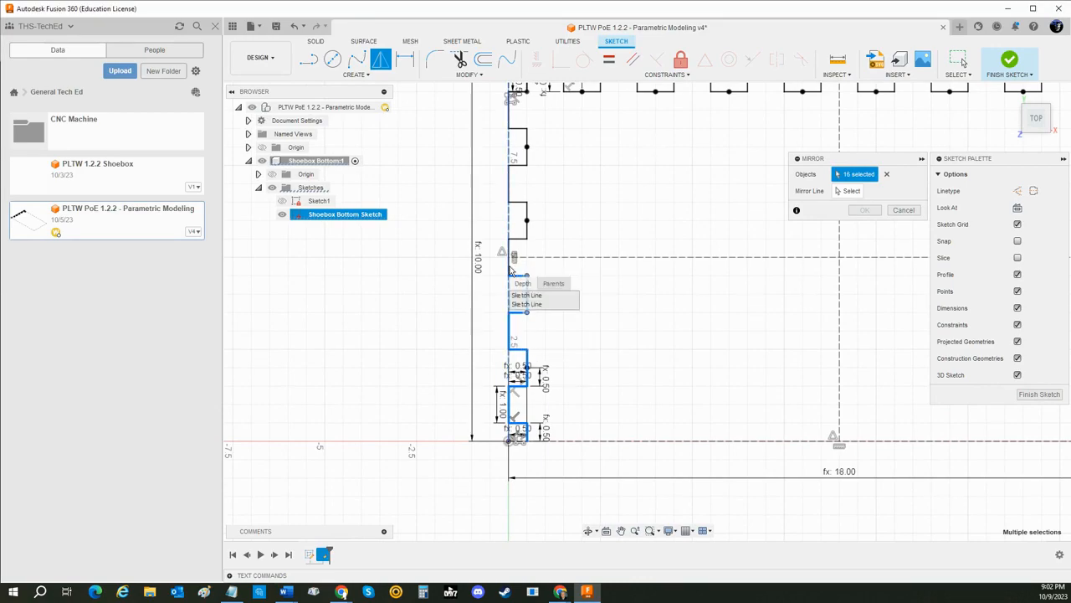
{"action": "left_click", "coordinate": [525, 306]}
Add the remaining upper notches and connecting lines of the left edge to the mirror objects
{"action": "mouse_move", "coordinate": [550, 298]}
{"action": "middle_mouse_down"}
{"action": "mouse_move", "coordinate": [576, 318]}
{"action": "mouse_move", "coordinate": [601, 379]}
{"action": "middle_mouse_up"}
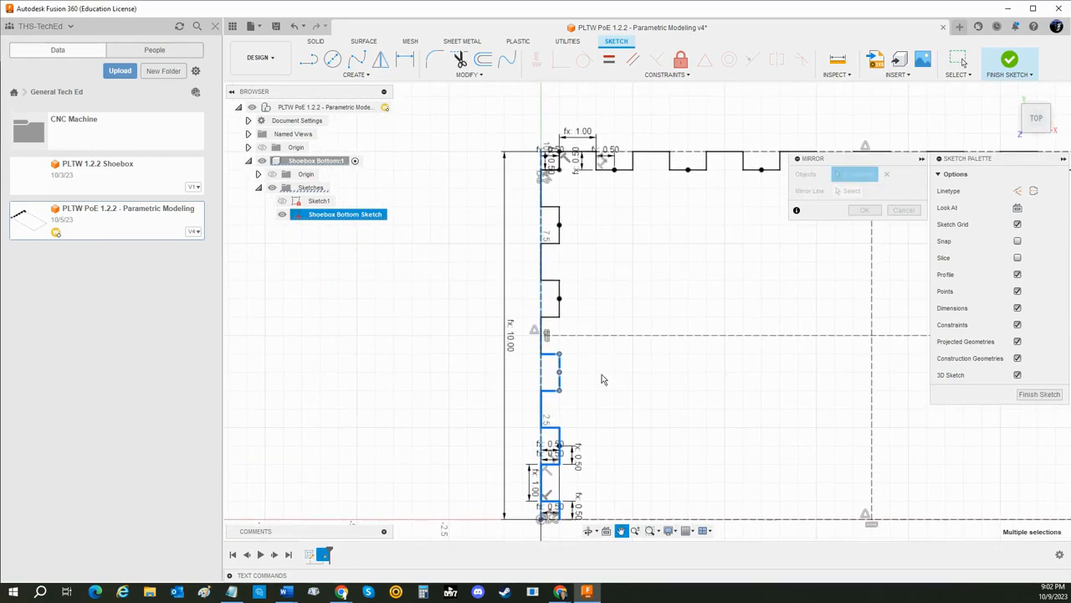
{"action": "mouse_move", "coordinate": [580, 323]}
{"action": "left_mouse_down"}
{"action": "mouse_move", "coordinate": [506, 189]}
{"action": "mouse_move", "coordinate": [519, 190]}
{"action": "left_mouse_up"}
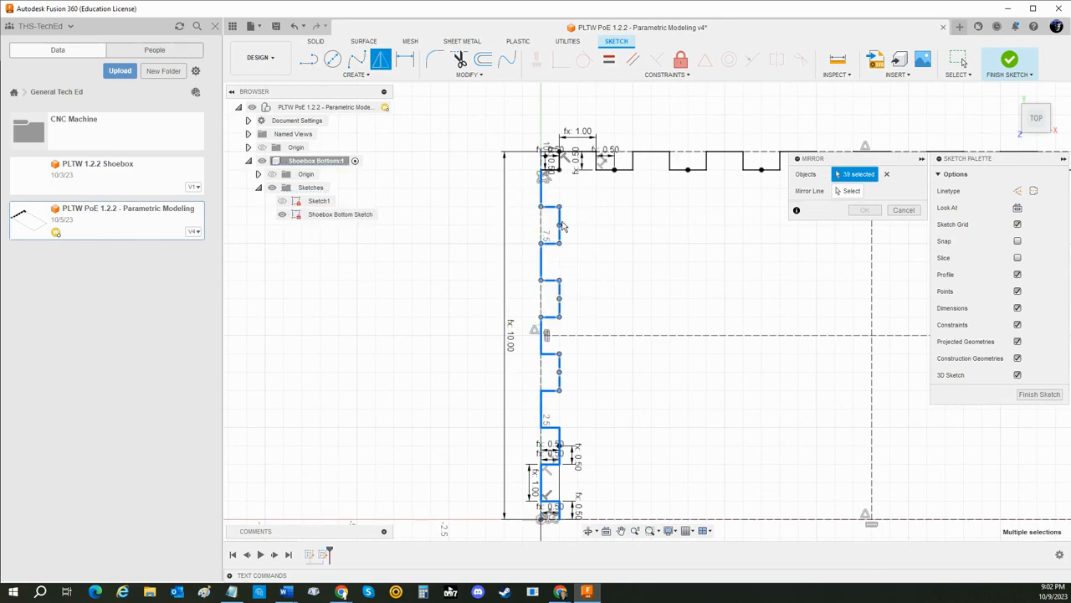
{"action": "scroll", "coordinate": [569, 222], "scroll_direction": "down", "scroll_amount": 1}
{"action": "scroll", "coordinate": [573, 224], "scroll_direction": "up", "scroll_amount": 2}
{"action": "scroll", "coordinate": [579, 230], "scroll_direction": "down", "scroll_amount": 1}
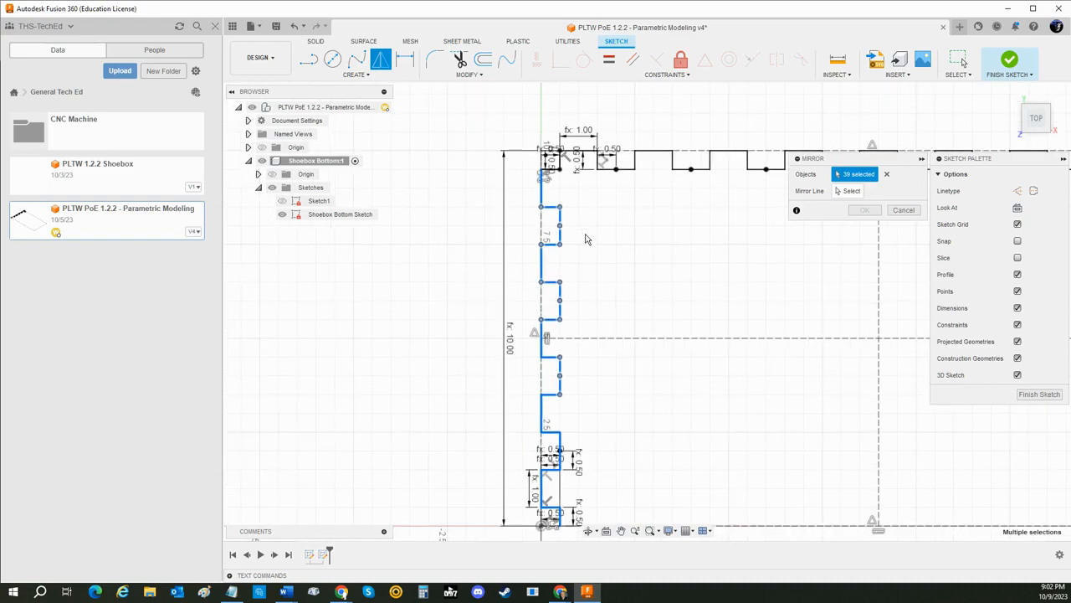
Add the short horizontal and vertical notch lines at the profile's upper-left corner to the mirror objects
{"action": "scroll", "coordinate": [585, 239], "scroll_direction": "down", "scroll_amount": 1}
{"action": "middle_click_drag", "start_coordinate": [585, 220], "coordinate": [675, 342]}
{"action": "scroll", "coordinate": [642, 324], "scroll_direction": "up", "scroll_amount": 3}
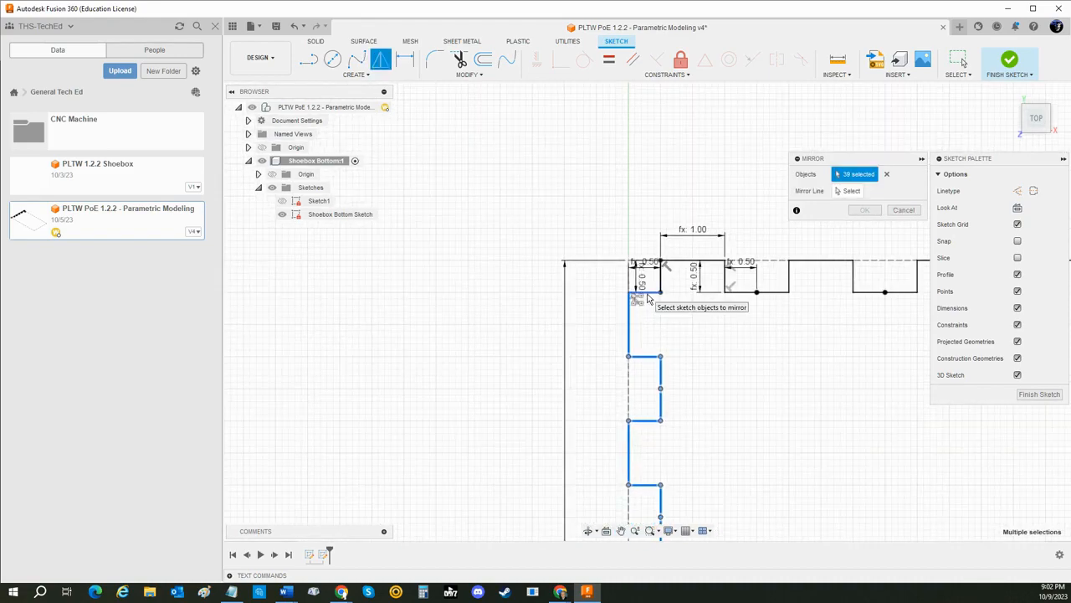
{"action": "left_click", "coordinate": [648, 292]}
{"action": "left_click", "coordinate": [662, 278]}
Mirror the selected left-edge profile across the vertical construction midline onto the rectangle's right edge
{"action": "middle_click_drag", "start_coordinate": [742, 390], "coordinate": [646, 247]}
{"action": "scroll", "coordinate": [667, 330], "scroll_direction": "down", "scroll_amount": 5}
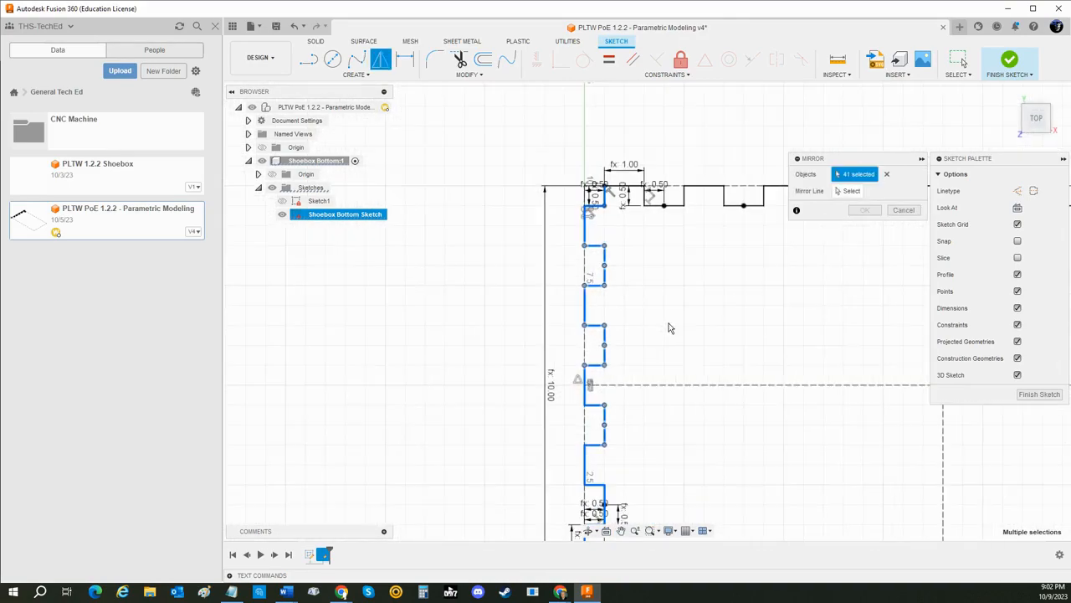
{"action": "mouse_move", "coordinate": [657, 277]}
{"action": "middle_mouse_down"}
{"action": "mouse_move", "coordinate": [544, 280]}
{"action": "mouse_move", "coordinate": [484, 298]}
{"action": "middle_mouse_up"}
{"action": "left_click", "coordinate": [851, 191]}
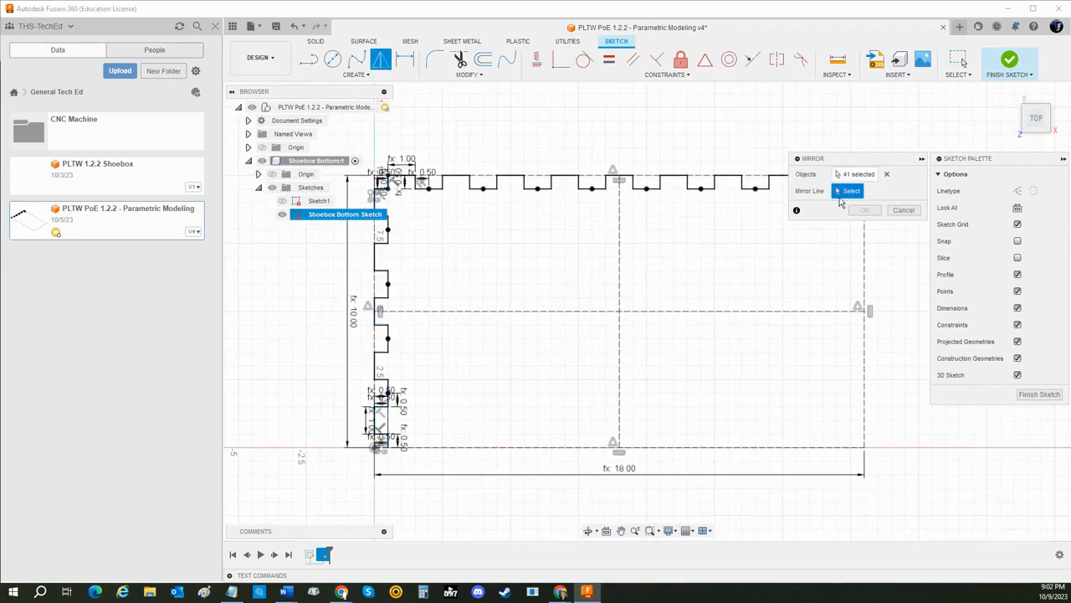
{"action": "left_click", "coordinate": [619, 275]}
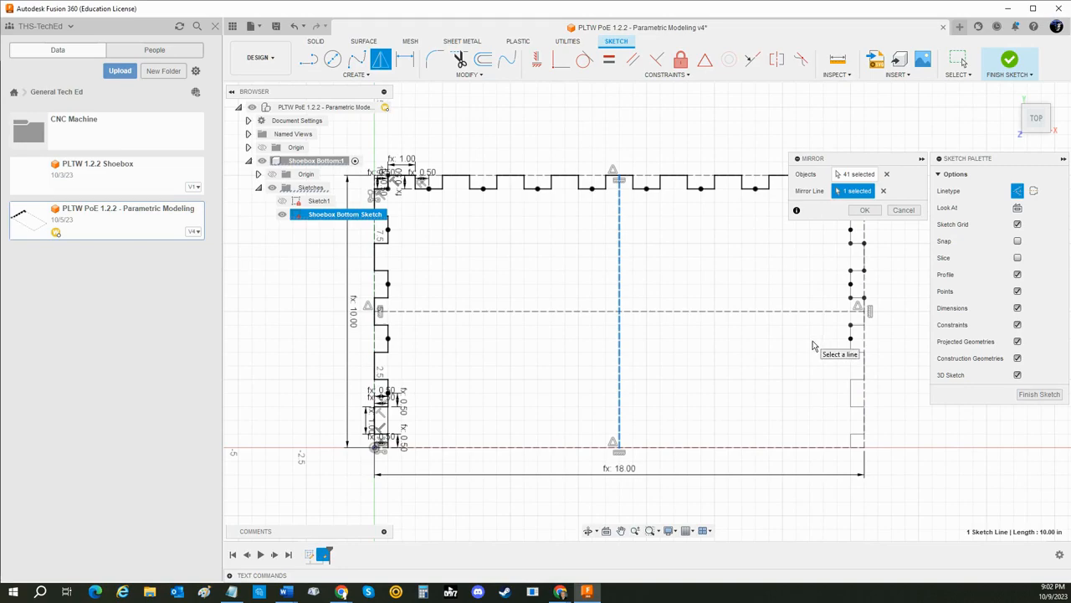
{"action": "middle_click_drag", "start_coordinate": [812, 341], "coordinate": [714, 381]}
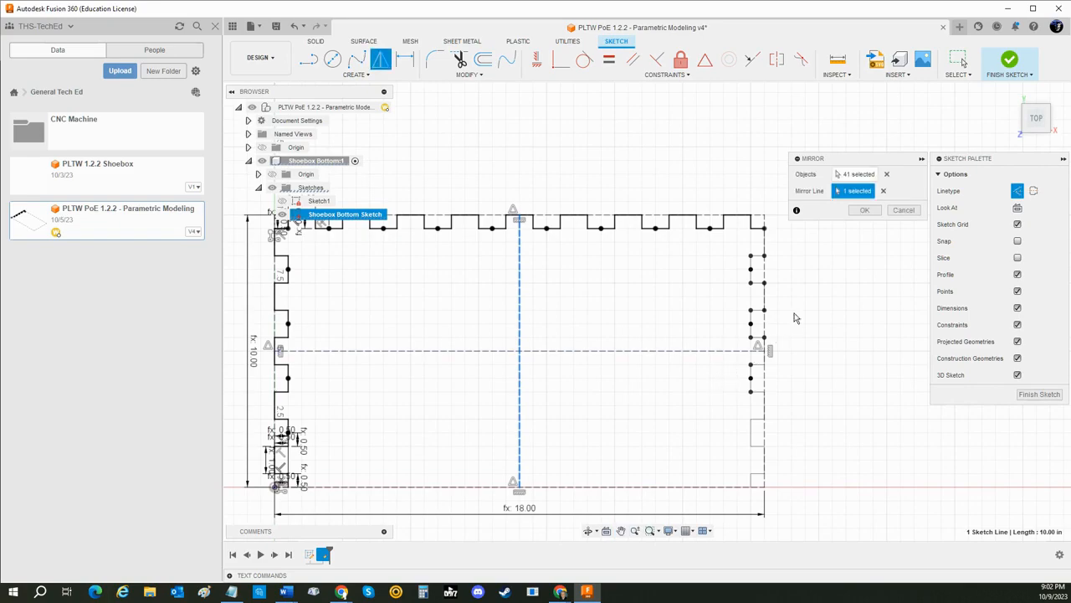
{"action": "left_click", "coordinate": [865, 210]}
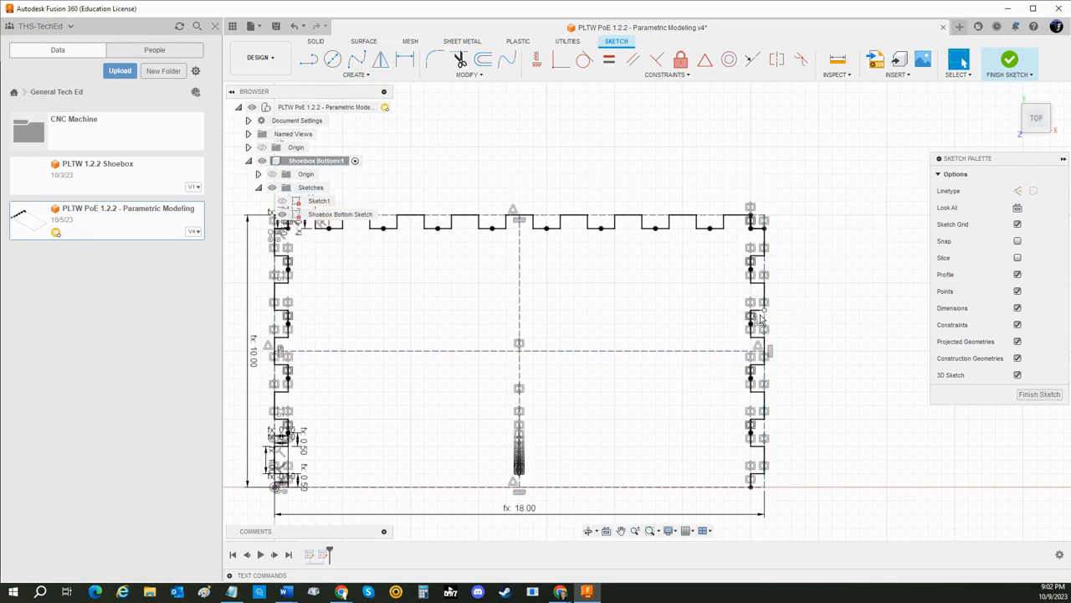
{"action": "mouse_move", "coordinate": [784, 372]}
{"action": "middle_mouse_down"}
{"action": "mouse_move", "coordinate": [794, 349]}
{"action": "mouse_move", "coordinate": [868, 287]}
{"action": "mouse_move", "coordinate": [868, 358]}
{"action": "middle_mouse_up"}
{"action": "key", "text": "Escape"}
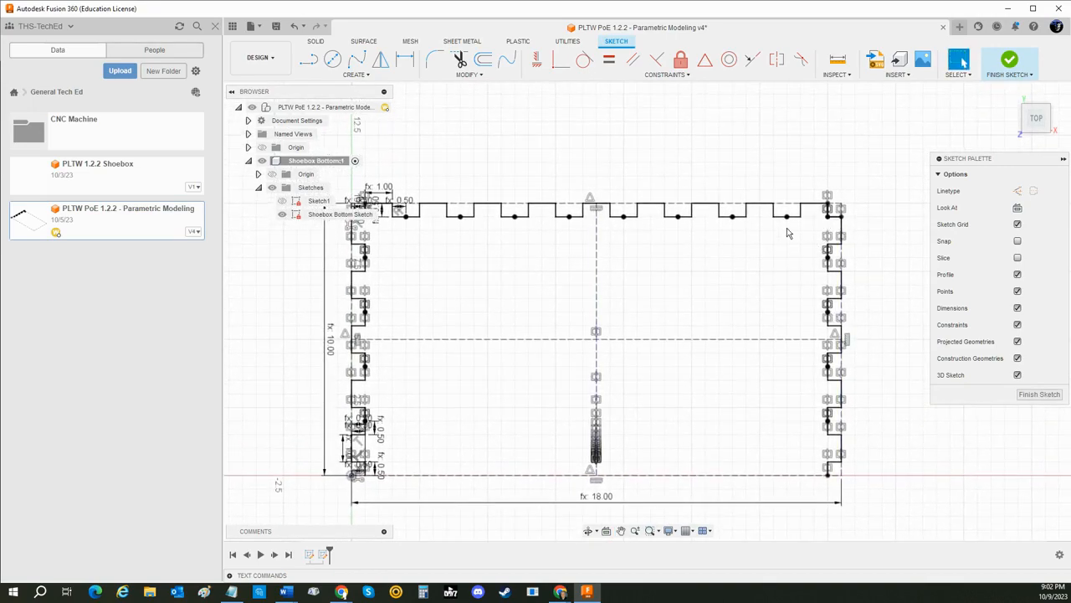
Start a new sketch mirror with the short horizontal and vertical lines at the profile's upper-right corner as objects
{"action": "left_click", "coordinate": [380, 58]}
{"action": "middle_click_drag", "start_coordinate": [864, 276], "coordinate": [835, 317]}
{"action": "scroll", "coordinate": [798, 274], "scroll_direction": "down", "scroll_amount": 2}
{"action": "scroll", "coordinate": [798, 274], "scroll_direction": "up", "scroll_amount": 4}
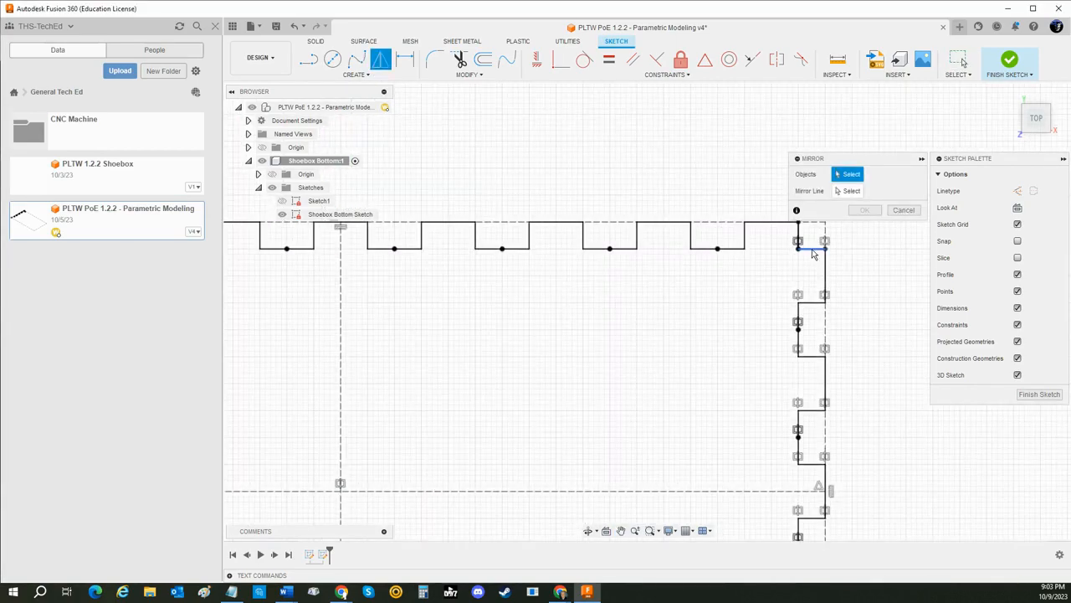
{"action": "left_click", "coordinate": [812, 249]}
{"action": "left_click", "coordinate": [798, 236]}
Add all notch and connecting lines along the rectangle's upper edge to the mirror objects
{"action": "left_click_drag", "start_coordinate": [784, 257], "coordinate": [414, 209]}
{"action": "middle_click_drag", "start_coordinate": [420, 303], "coordinate": [787, 382]}
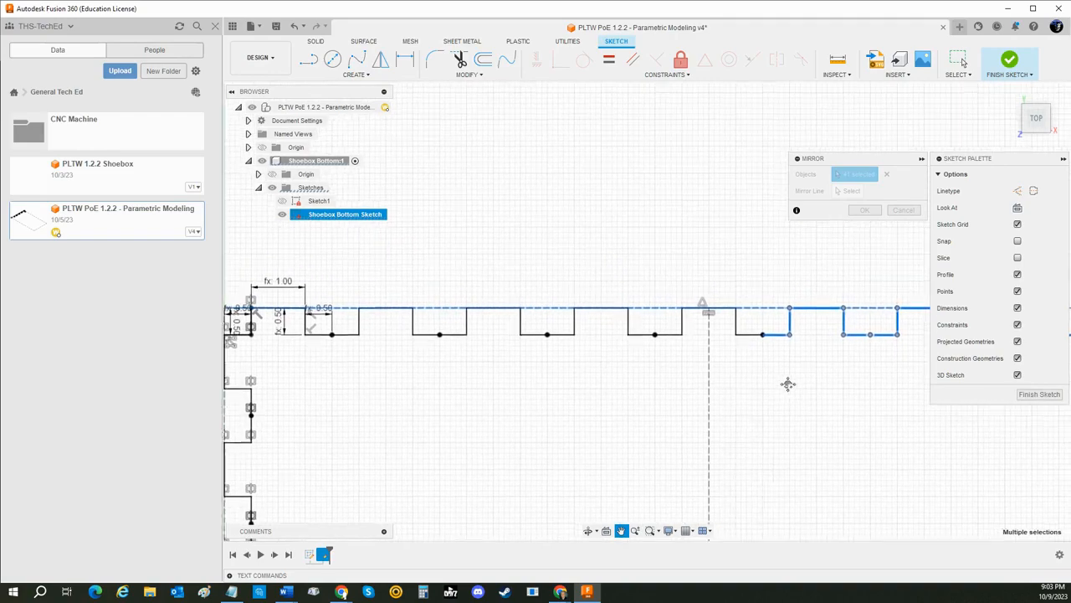
{"action": "left_click_drag", "start_coordinate": [751, 359], "coordinate": [283, 273]}
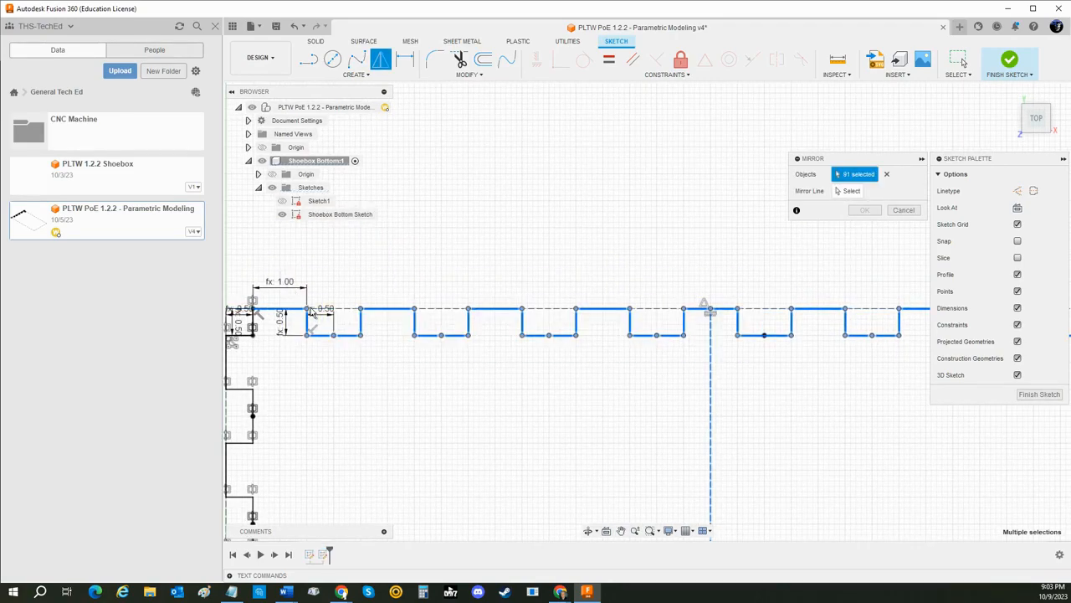
Add the upper-left corner notch lines to the mirror objects and deselect the vertical construction midline
{"action": "middle_click_drag", "start_coordinate": [427, 412], "coordinate": [690, 383]}
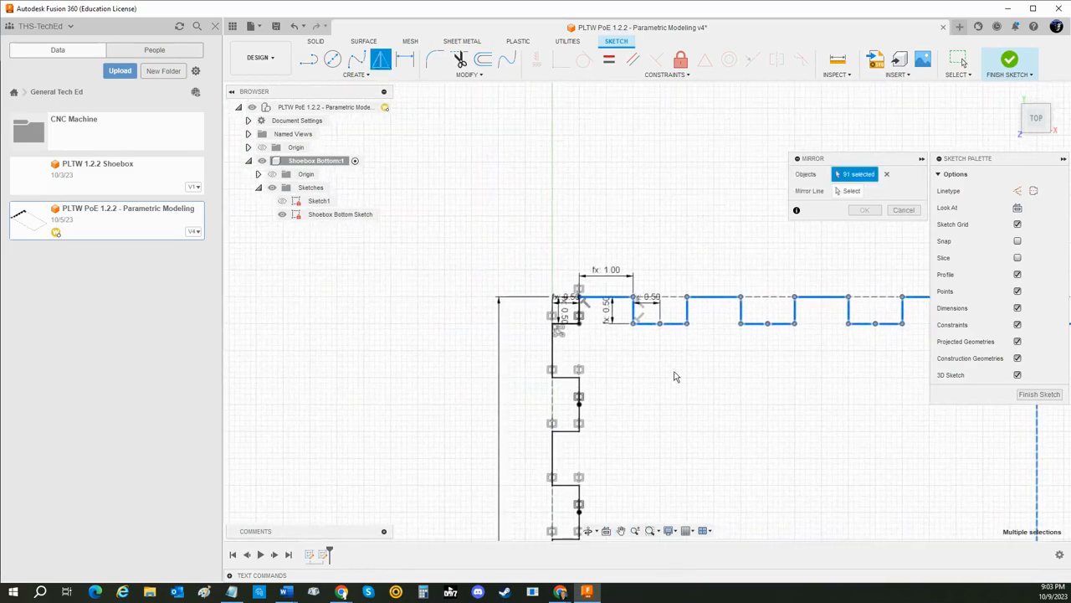
{"action": "left_click", "coordinate": [571, 328]}
{"action": "left_click", "coordinate": [569, 326]}
{"action": "middle_click_drag", "start_coordinate": [720, 411], "coordinate": [452, 350]}
{"action": "scroll", "coordinate": [554, 374], "scroll_direction": "up", "scroll_amount": 3}
{"action": "scroll", "coordinate": [564, 375], "scroll_direction": "down", "scroll_amount": 4}
{"action": "left_click", "coordinate": [711, 385]}
Mirror the selected upper-edge profile across the horizontal construction midline onto the rectangle's lower edge
{"action": "scroll", "coordinate": [783, 437], "scroll_direction": "down", "scroll_amount": 1}
{"action": "mouse_move", "coordinate": [802, 448]}
{"action": "middle_mouse_down"}
{"action": "mouse_move", "coordinate": [708, 366]}
{"action": "mouse_move", "coordinate": [667, 311]}
{"action": "middle_mouse_up"}
{"action": "scroll", "coordinate": [687, 394], "scroll_direction": "down", "scroll_amount": 2}
{"action": "middle_click_drag", "start_coordinate": [687, 395], "coordinate": [714, 371]}
{"action": "left_click", "coordinate": [850, 191]}
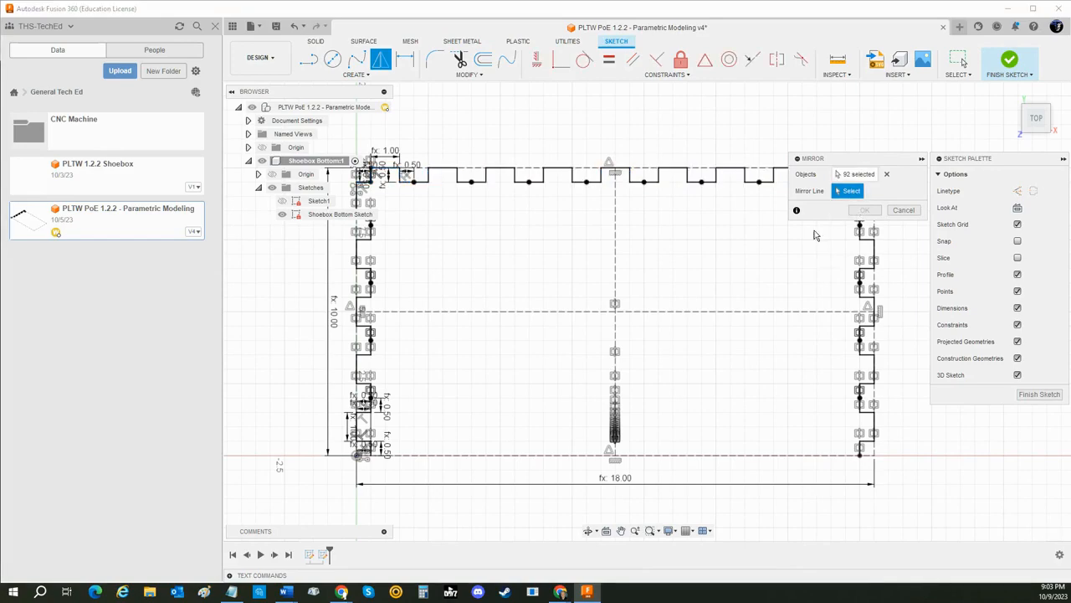
{"action": "left_click", "coordinate": [735, 312]}
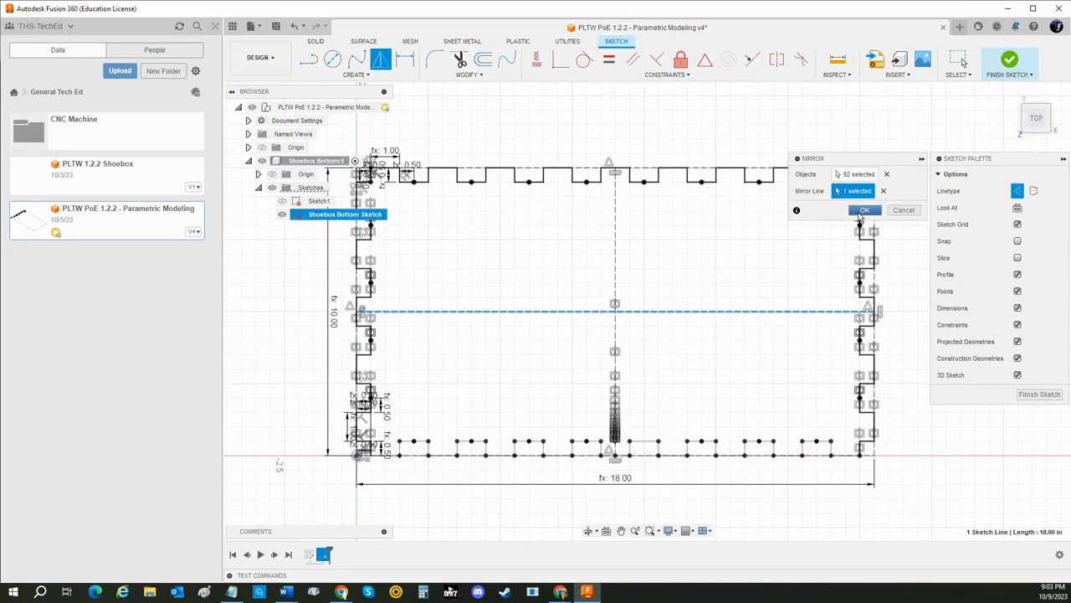
{"action": "left_click", "coordinate": [861, 212]}
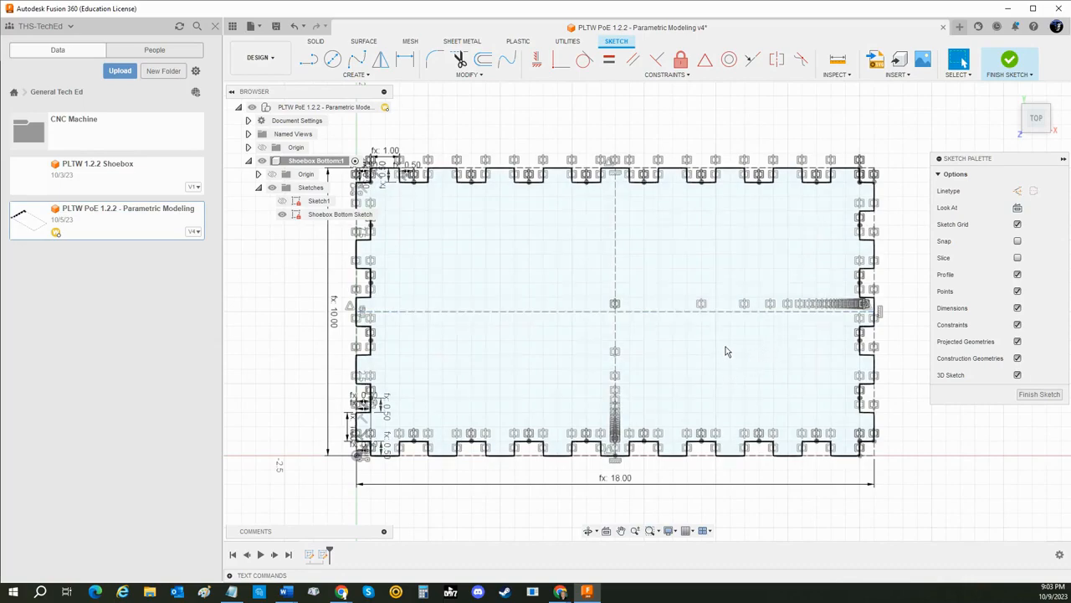
Finish the sketch and compare it with the shoe box bottom parameter figure in Chrome
{"action": "scroll", "coordinate": [726, 352], "scroll_direction": "up", "scroll_amount": 2}
{"action": "scroll", "coordinate": [726, 352], "scroll_direction": "down", "scroll_amount": 3}
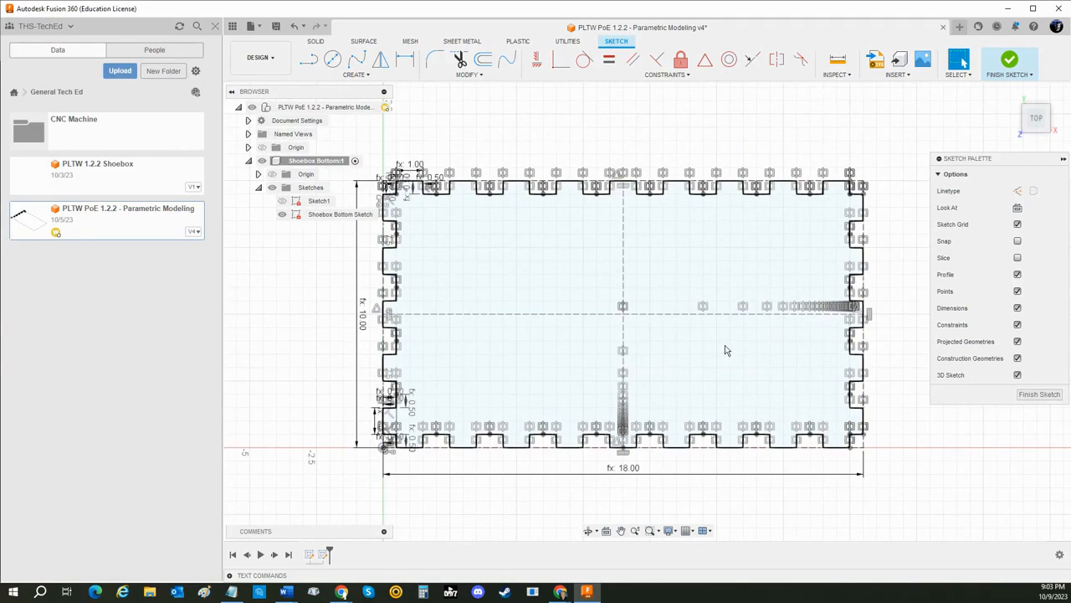
{"action": "left_click", "coordinate": [1010, 60]}
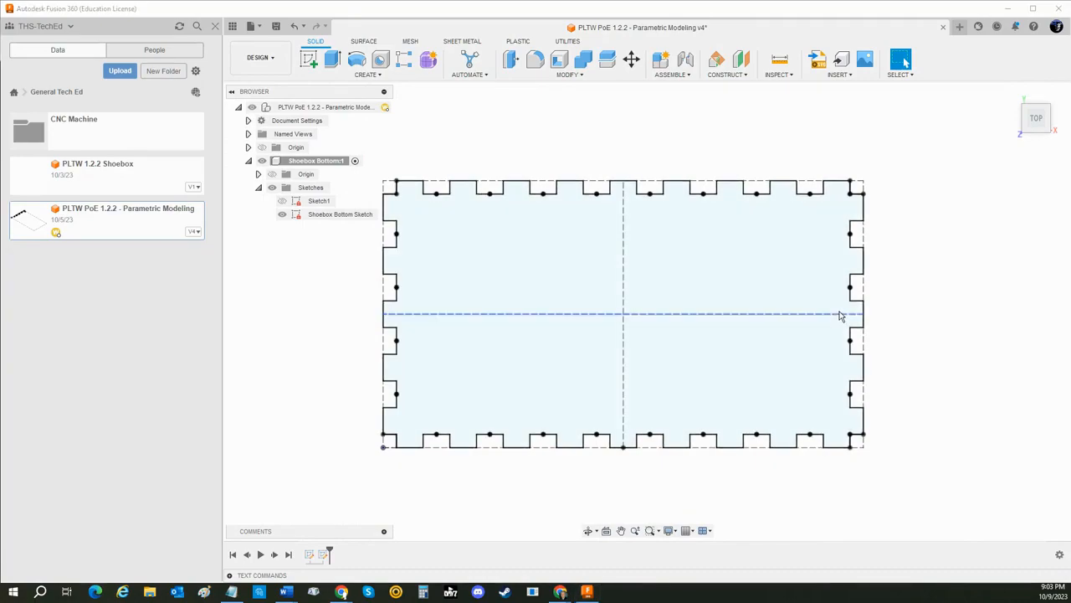
{"action": "key", "text": "alt+Tab"}
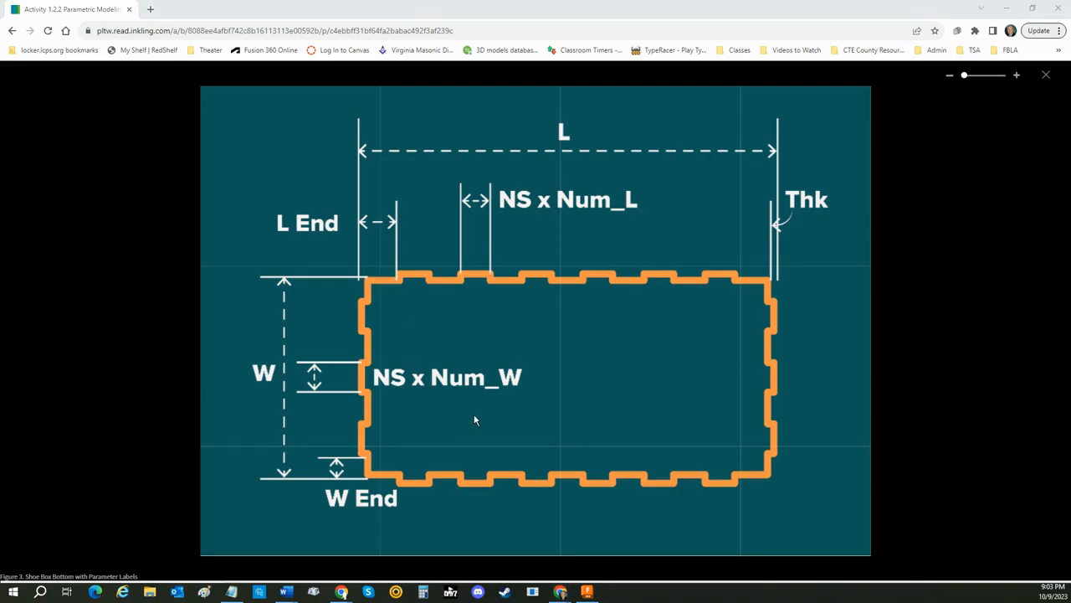
{"action": "key", "text": "alt+Tab"}
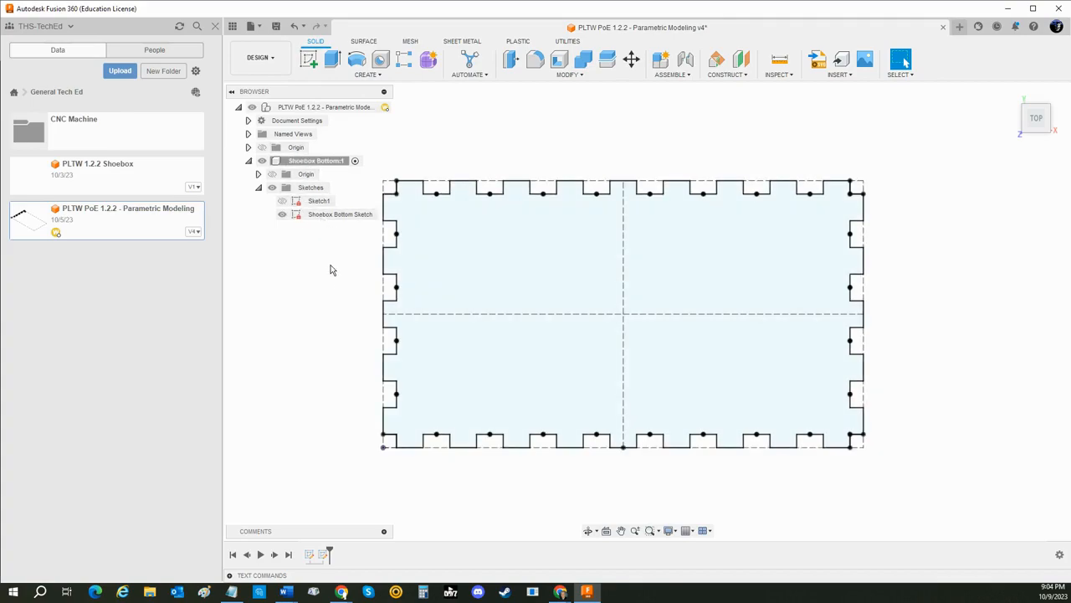
Extrude the notched bottom profile to one side by the ThK parameter as a new body
{"action": "left_click", "coordinate": [332, 59]}
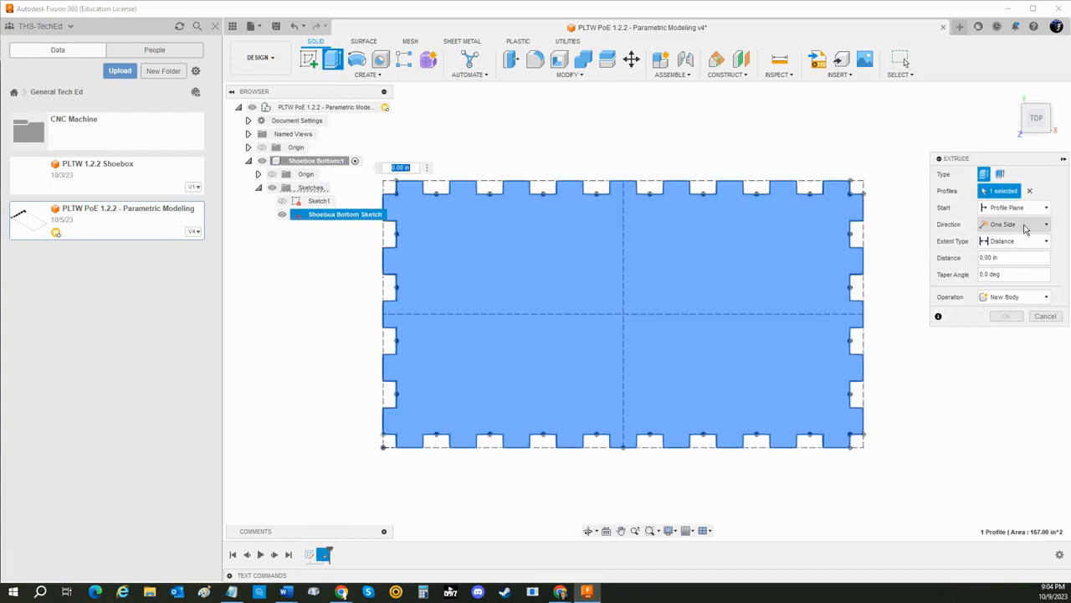
{"action": "double_click", "coordinate": [1023, 257]}
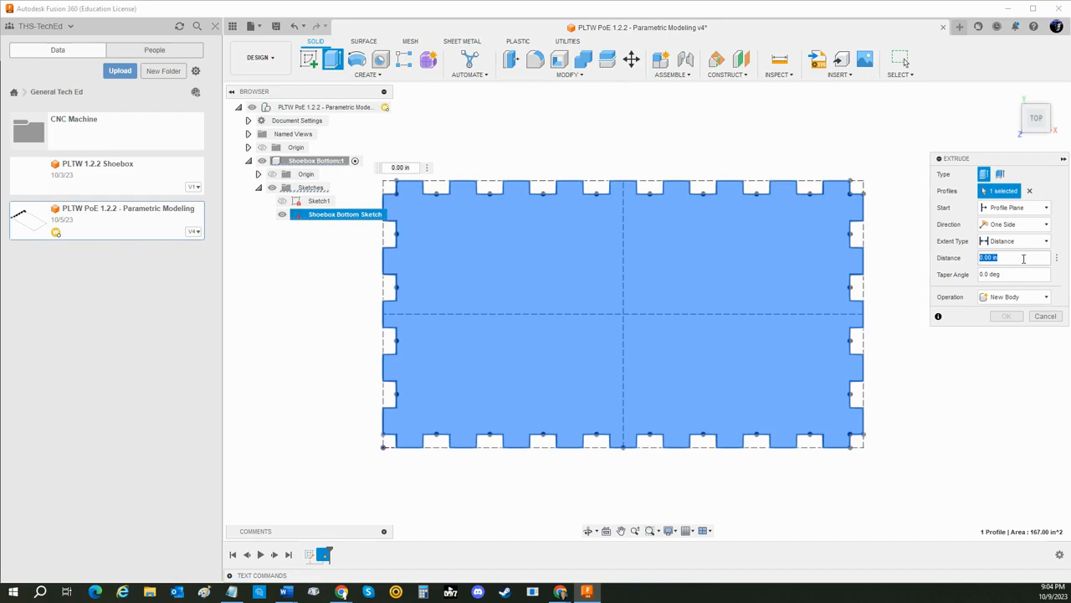
{"action": "type", "text": "t"}
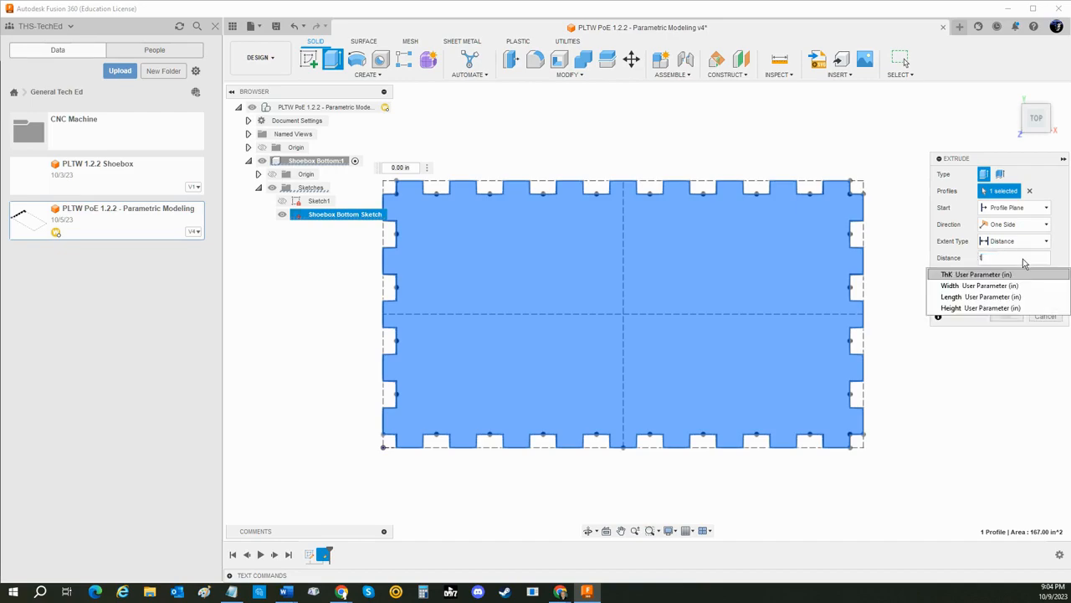
{"action": "key", "text": "Return"}
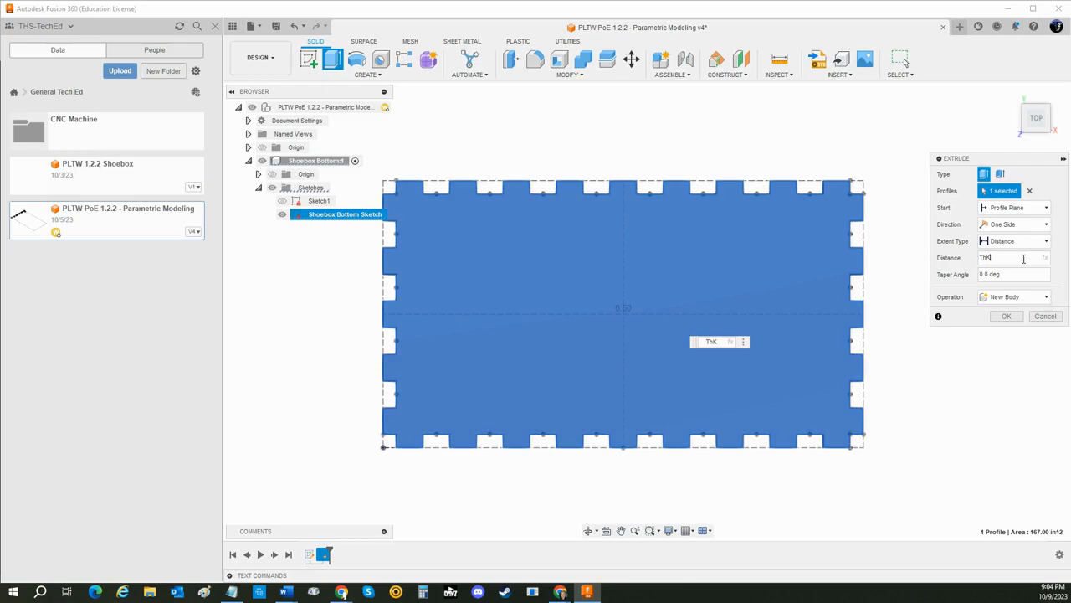
{"action": "middle_click_drag", "start_coordinate": [934, 401], "coordinate": [932, 327], "text": "shift"}
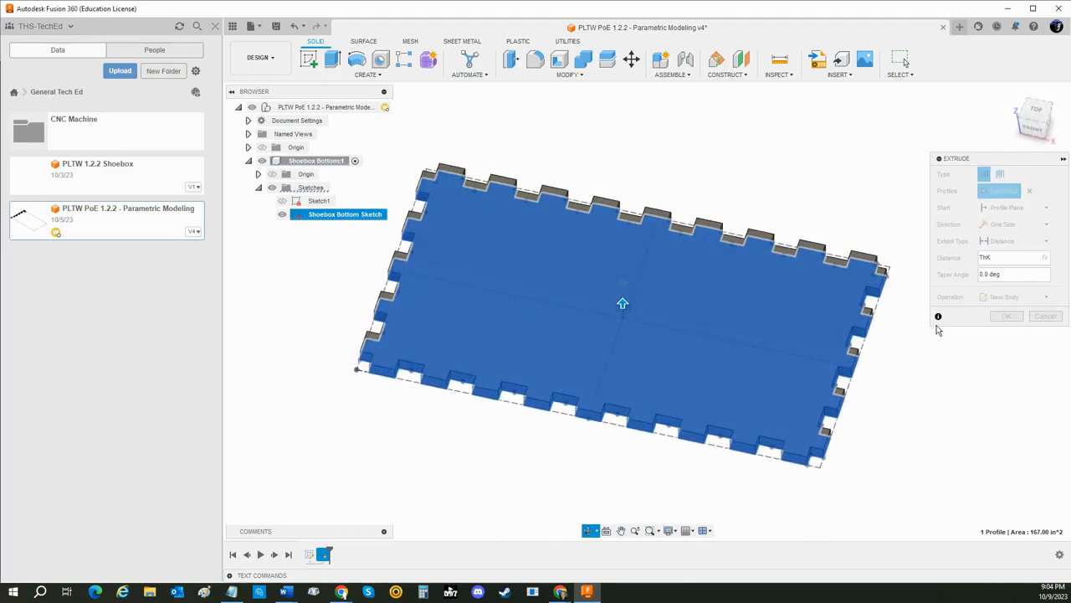
{"action": "left_click", "coordinate": [1005, 316]}
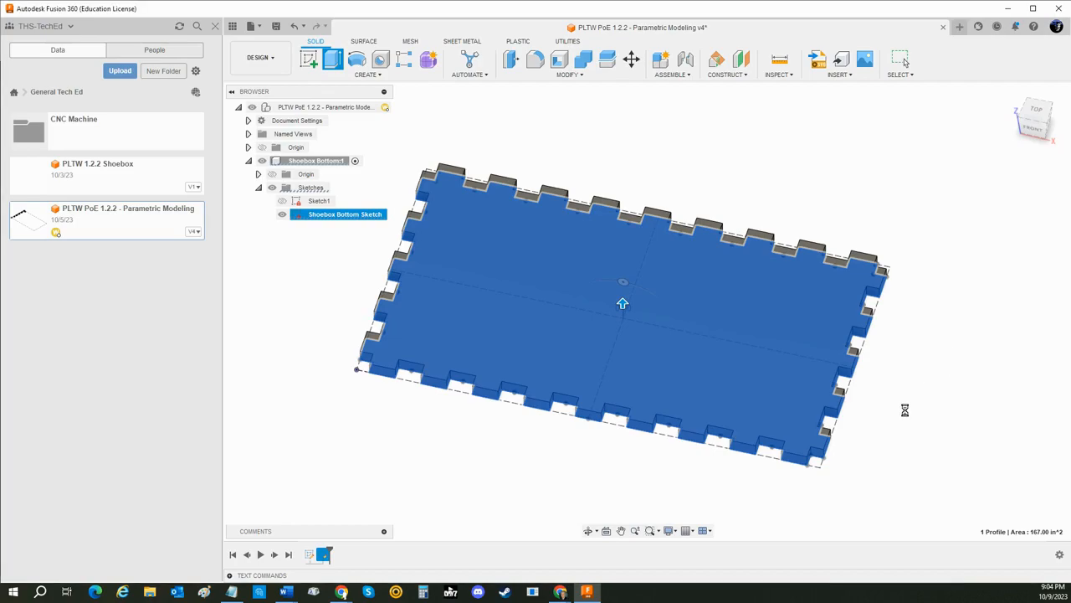
{"action": "middle_click_drag", "start_coordinate": [892, 427], "coordinate": [891, 426], "text": "shift"}
{"action": "left_click_drag", "start_coordinate": [888, 395], "coordinate": [906, 427]}
{"action": "key", "text": "Escape"}
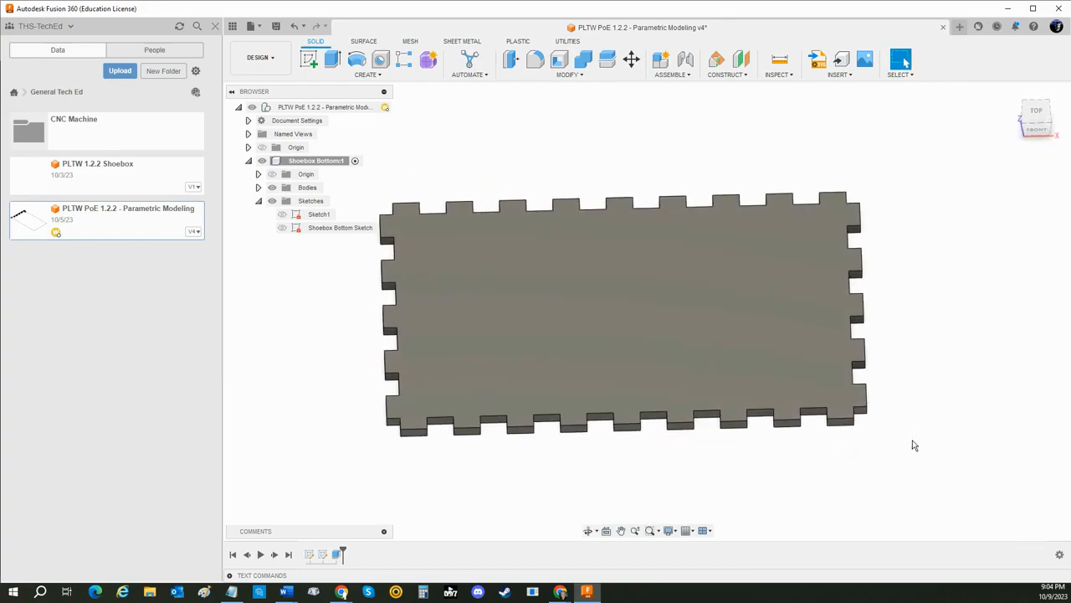
Copy the Shoebox Bottom component and paste it into the top-level assembly as a new independent component
{"action": "middle_click_drag", "start_coordinate": [949, 411], "coordinate": [949, 457], "text": "shift"}
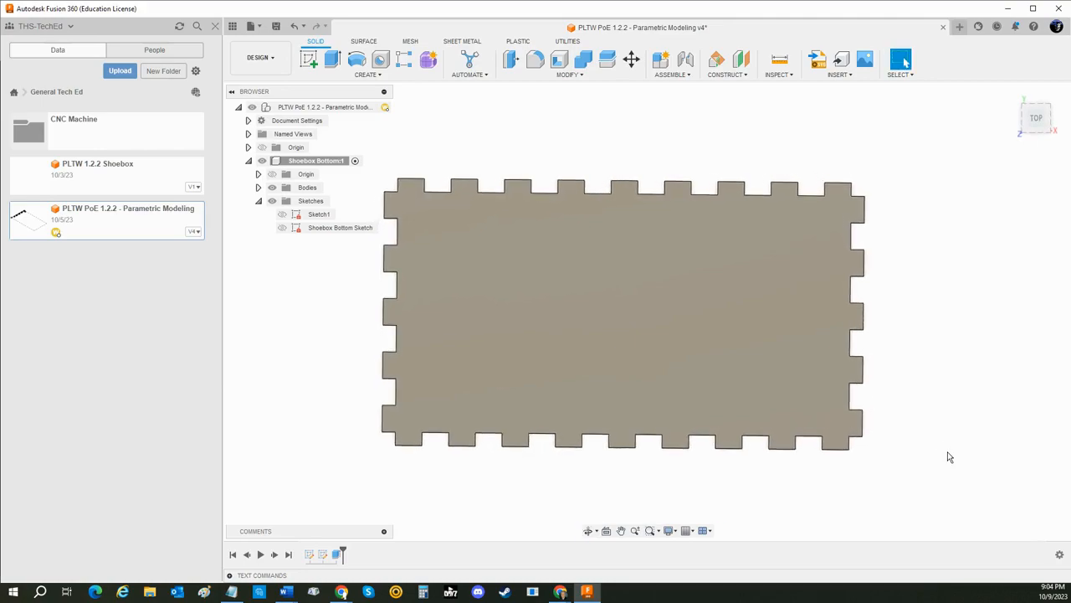
{"action": "left_click", "coordinate": [1036, 119]}
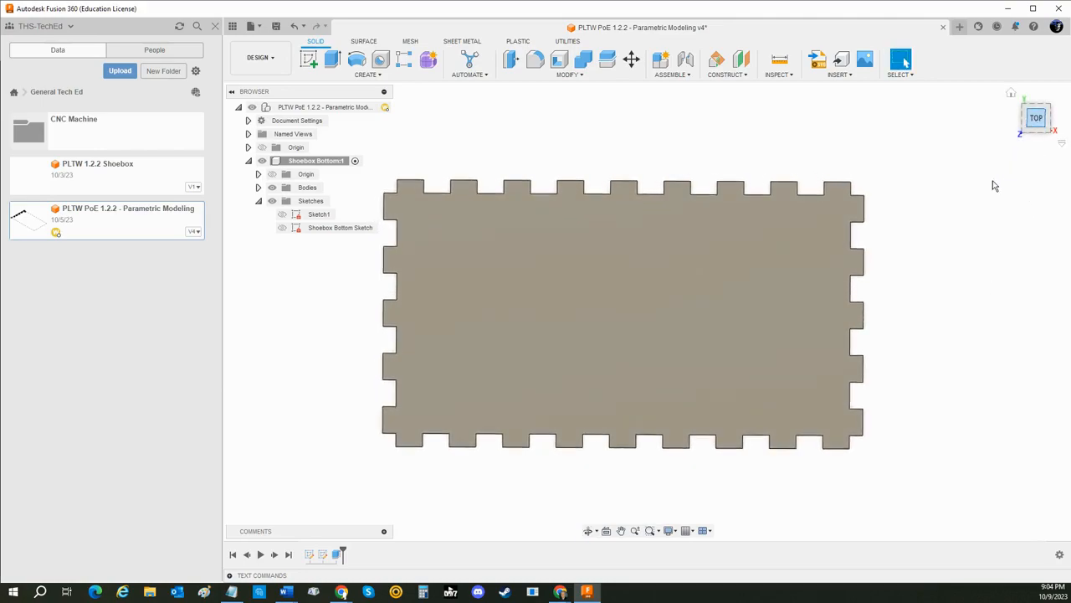
{"action": "right_click", "coordinate": [303, 162]}
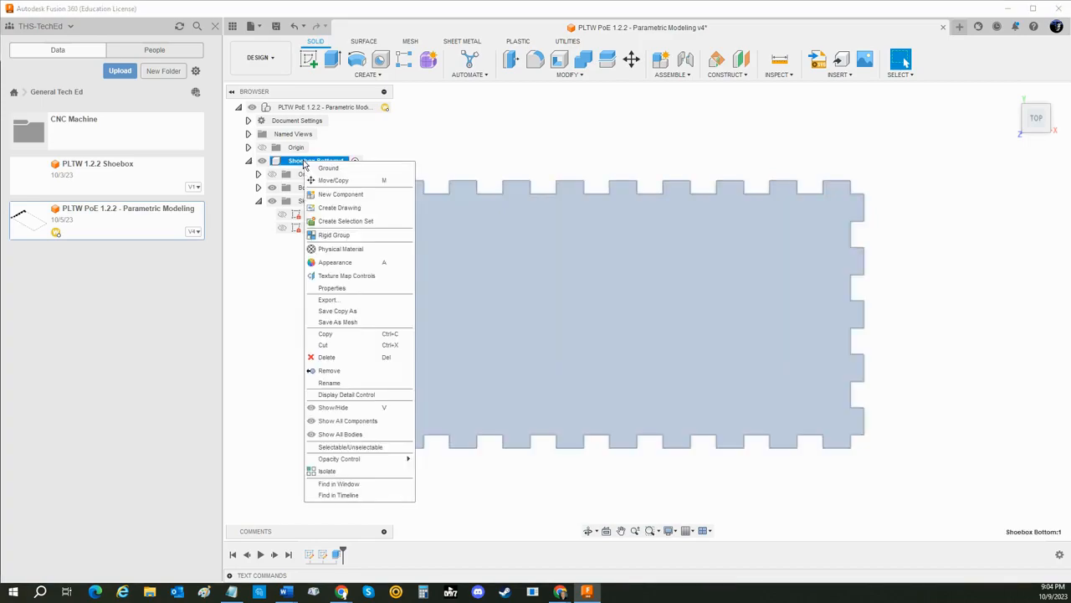
{"action": "left_click", "coordinate": [337, 346]}
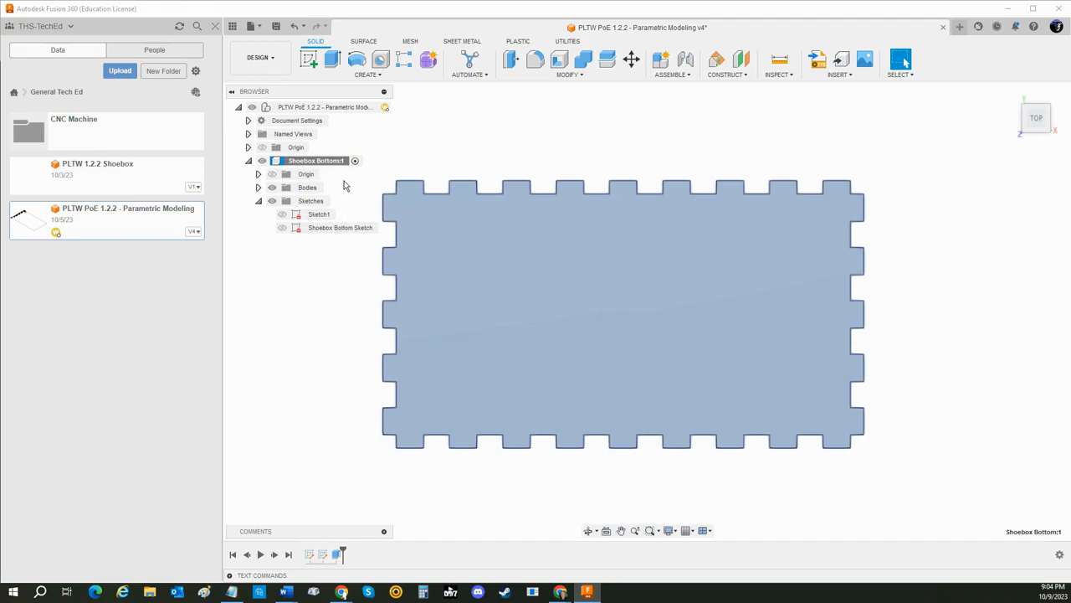
{"action": "left_click", "coordinate": [383, 108]}
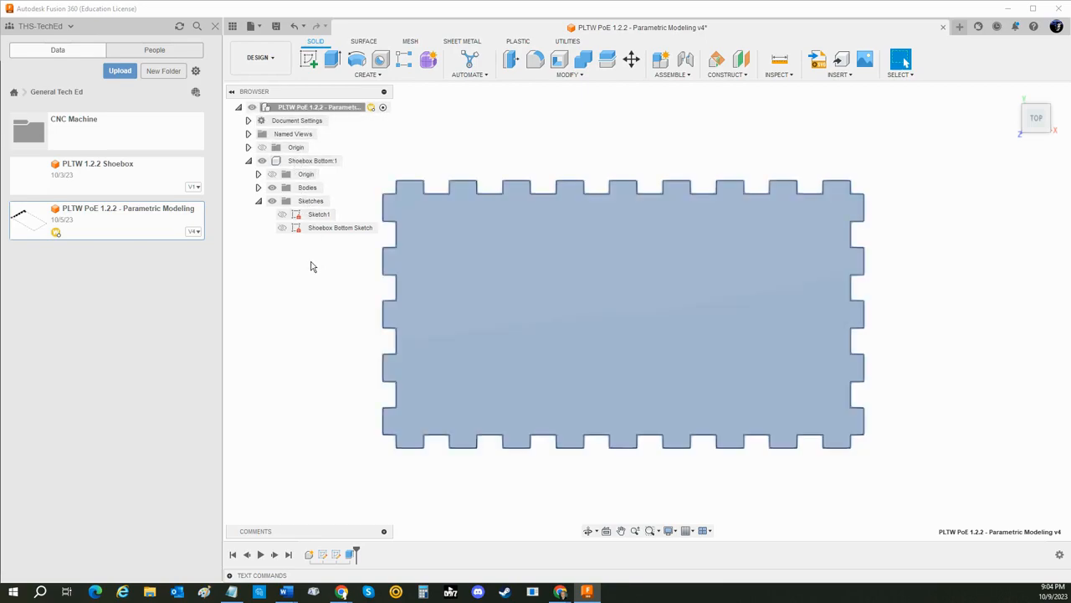
{"action": "right_click", "coordinate": [309, 264]}
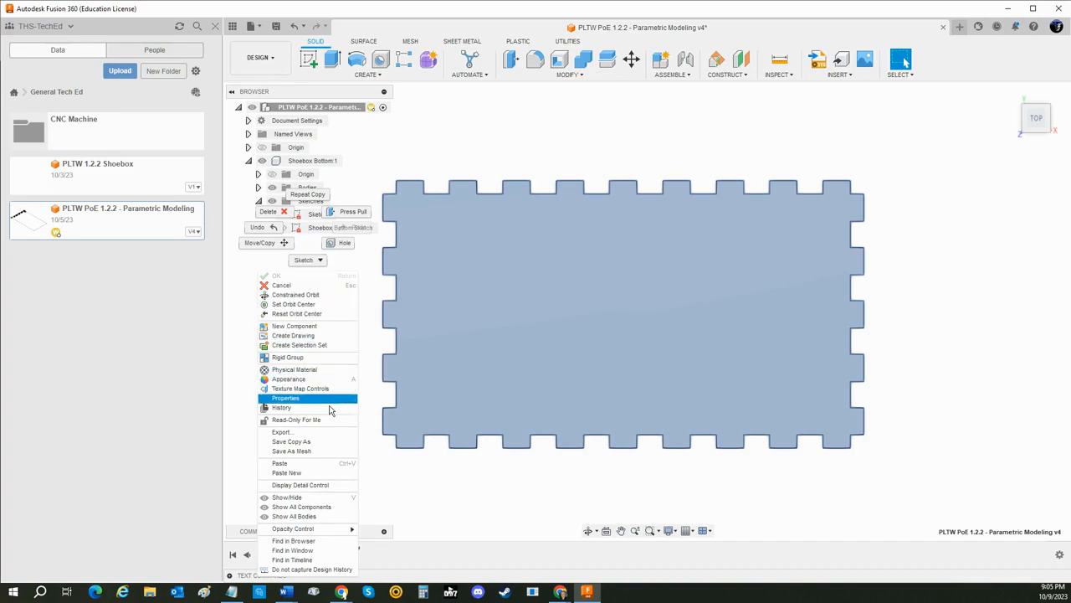
{"action": "left_click", "coordinate": [314, 474]}
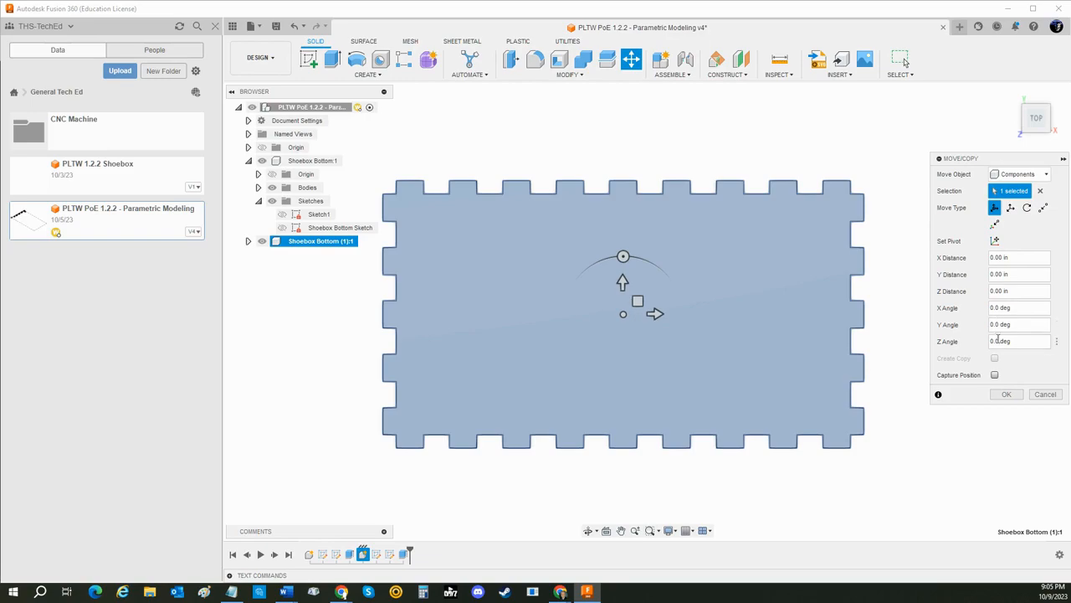
Move the pasted component 11.00 in along positive Y, clear of the original bottom panel
{"action": "scroll", "coordinate": [708, 293], "scroll_direction": "down", "scroll_amount": 4}
{"action": "middle_click_drag", "start_coordinate": [714, 350], "coordinate": [669, 422]}
{"action": "left_click_drag", "start_coordinate": [641, 387], "coordinate": [637, 192]}
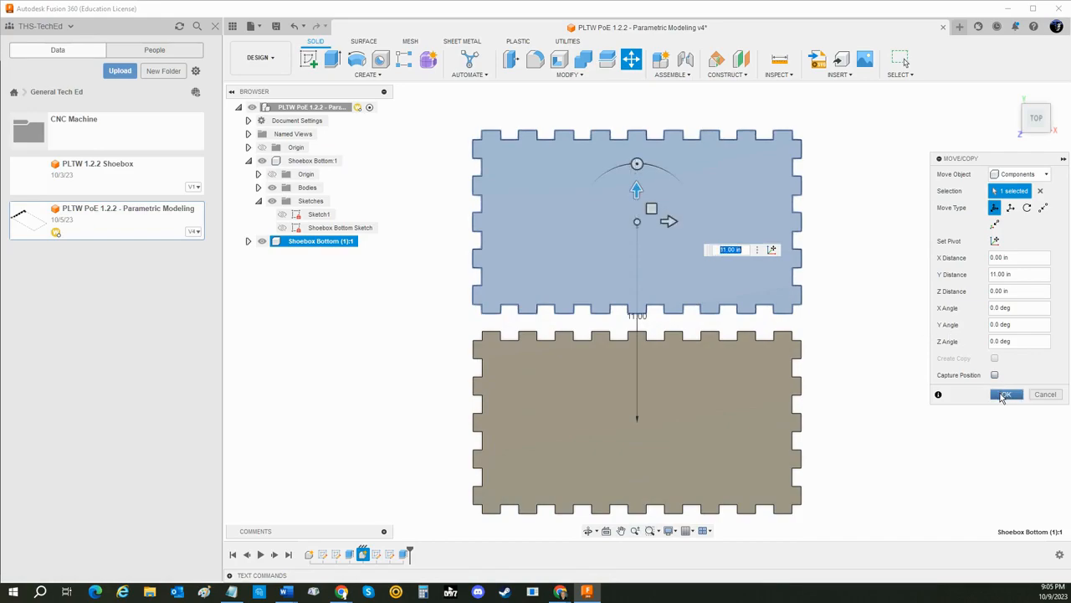
{"action": "left_click", "coordinate": [1004, 394]}
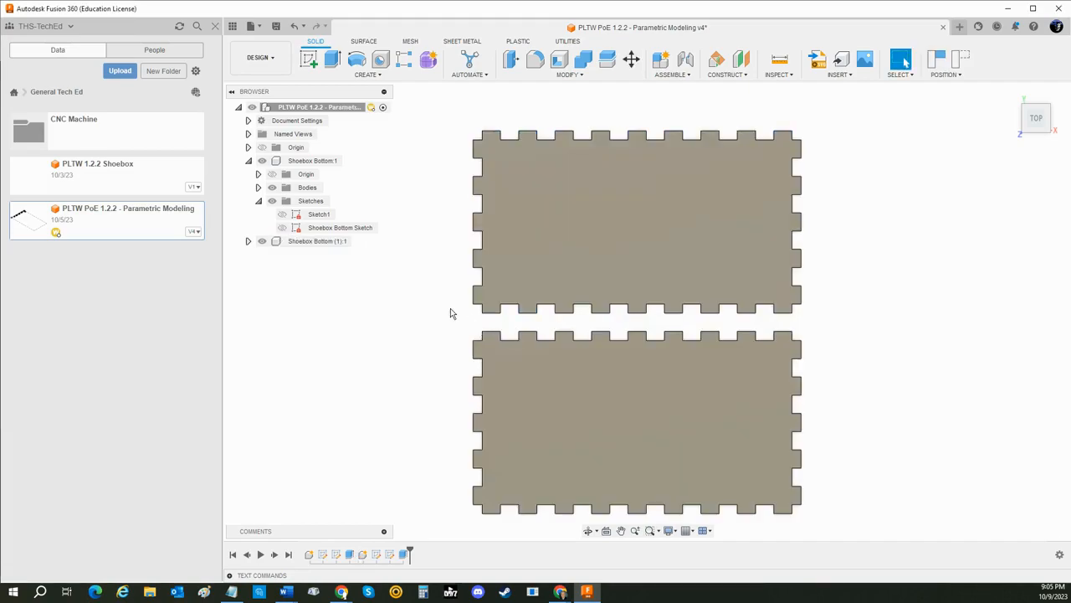
Rename the copied component as Shoebox Top
{"action": "left_click", "coordinate": [355, 242]}
{"action": "double_click", "coordinate": [337, 242]}
{"action": "left_click_drag", "start_coordinate": [337, 242], "coordinate": [321, 243]}
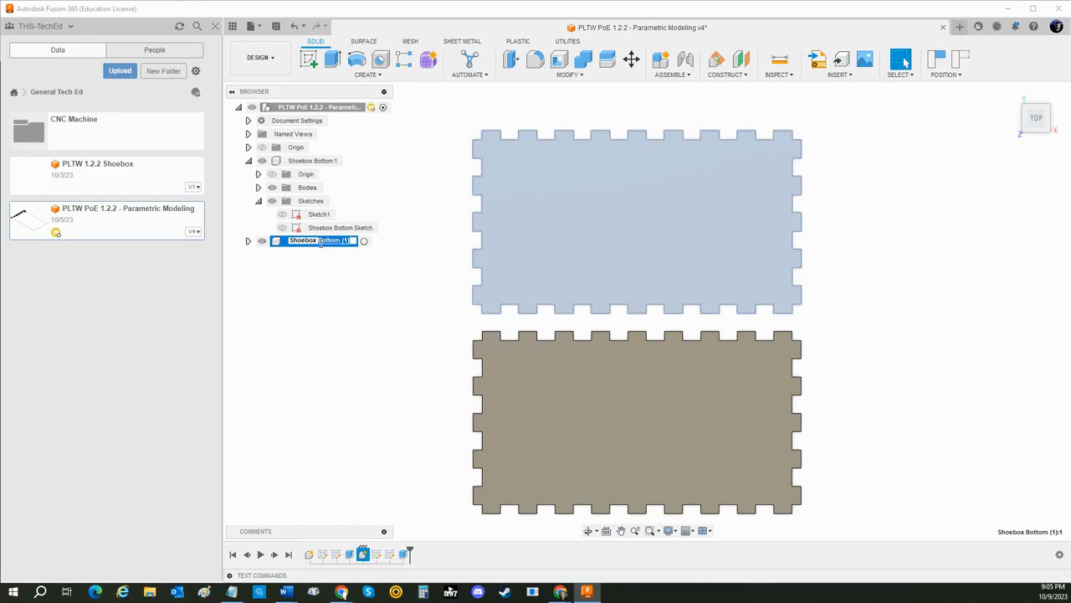
{"action": "type", "text": "Top"}
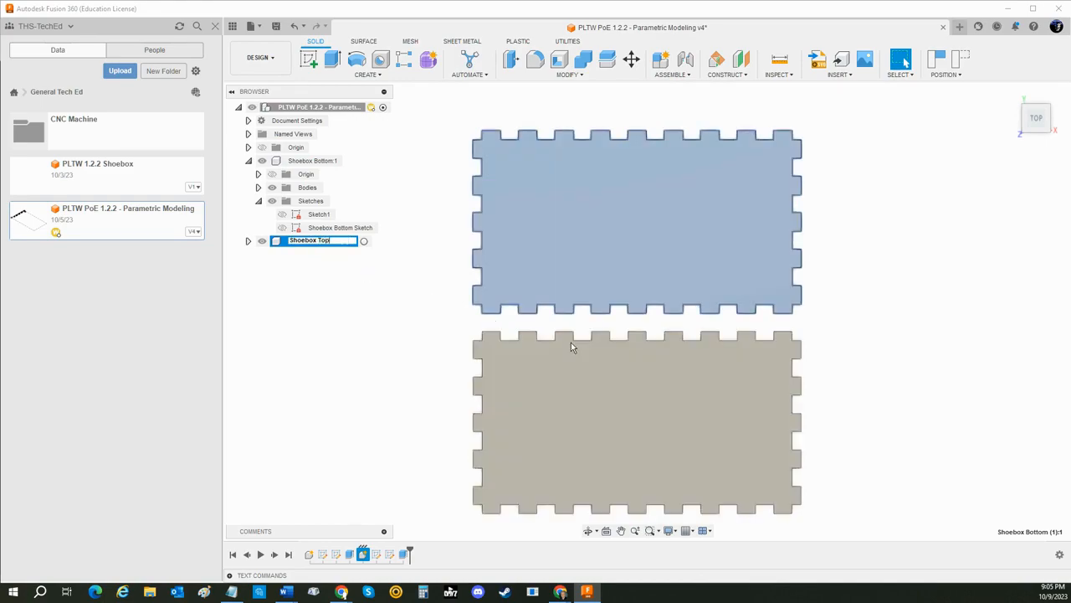
{"action": "key", "text": "Return"}
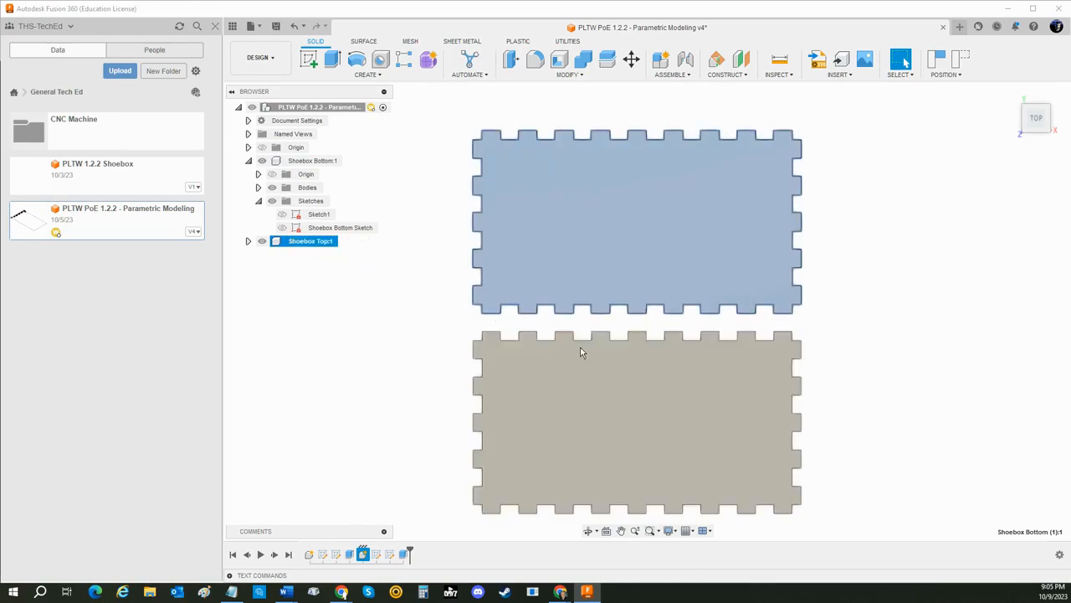
{"action": "left_click", "coordinate": [889, 334]}
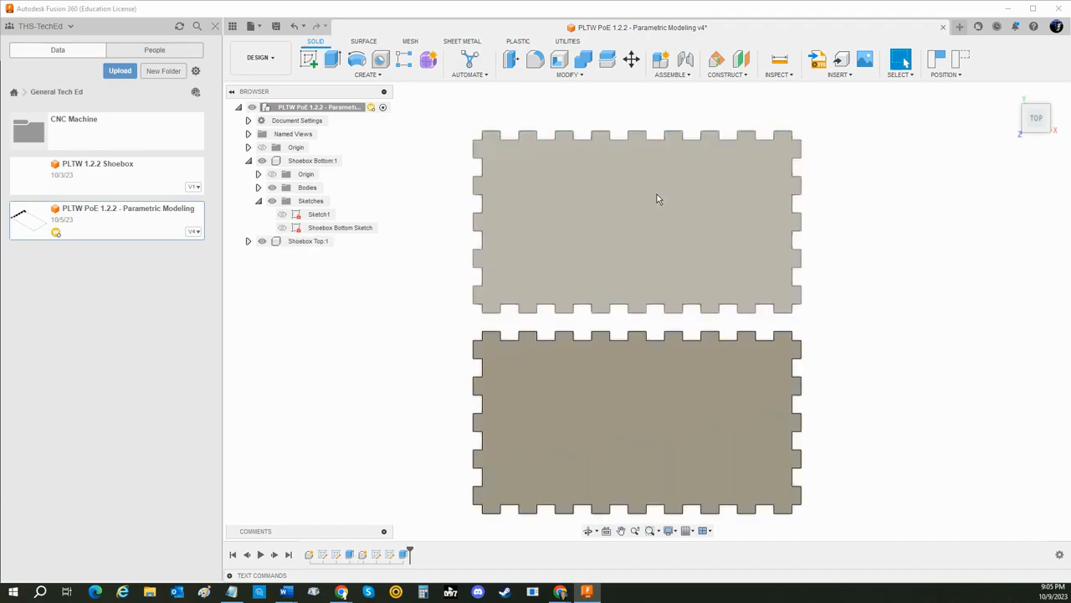
Expand the Shoebox Top component's sketches and rename its copied profile sketch as Shoebox Top Sketch
{"action": "left_click", "coordinate": [248, 241]}
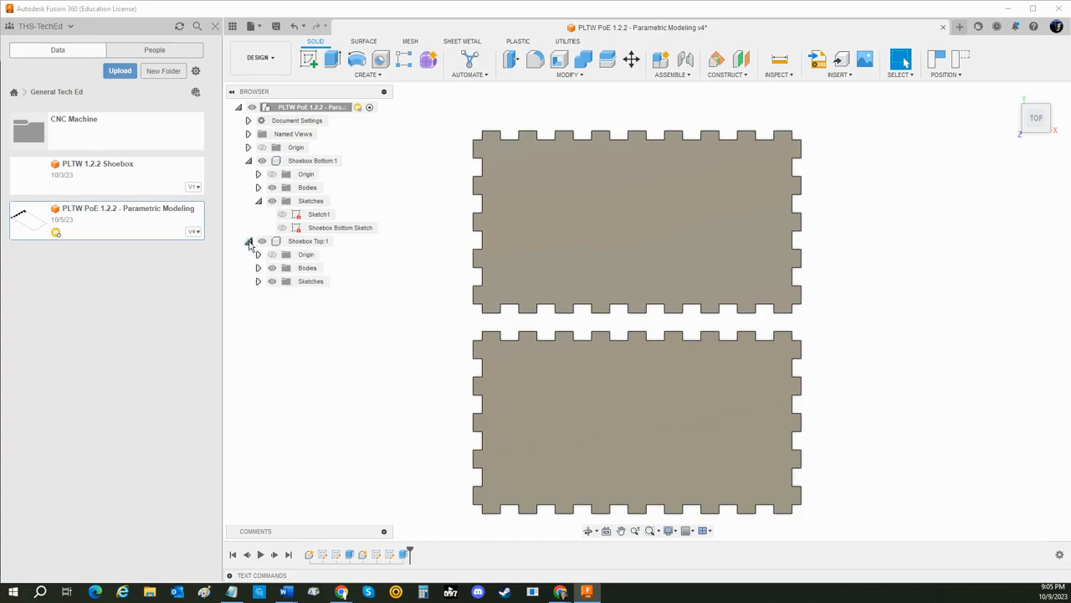
{"action": "left_click", "coordinate": [259, 281]}
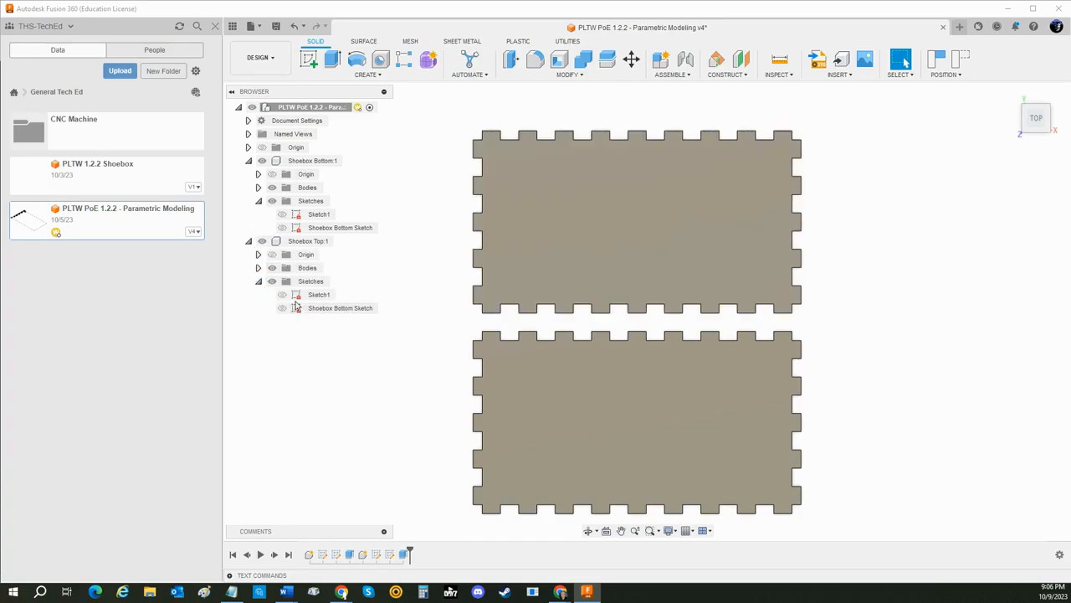
{"action": "left_click", "coordinate": [338, 308]}
{"action": "left_click", "coordinate": [340, 308]}
{"action": "double_click", "coordinate": [347, 307]}
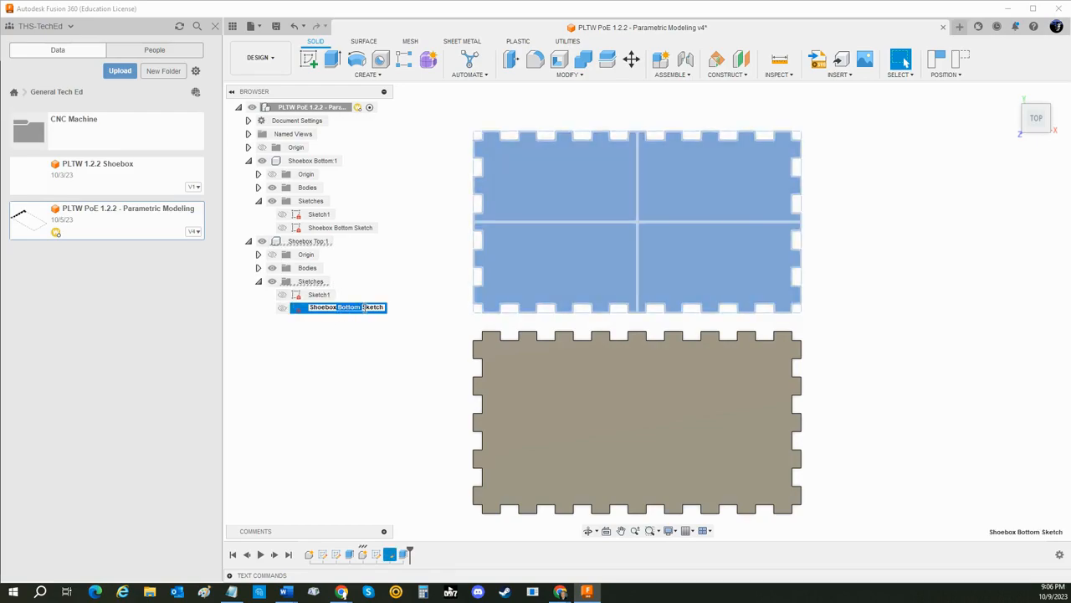
{"action": "key", "text": "BackSpace"}
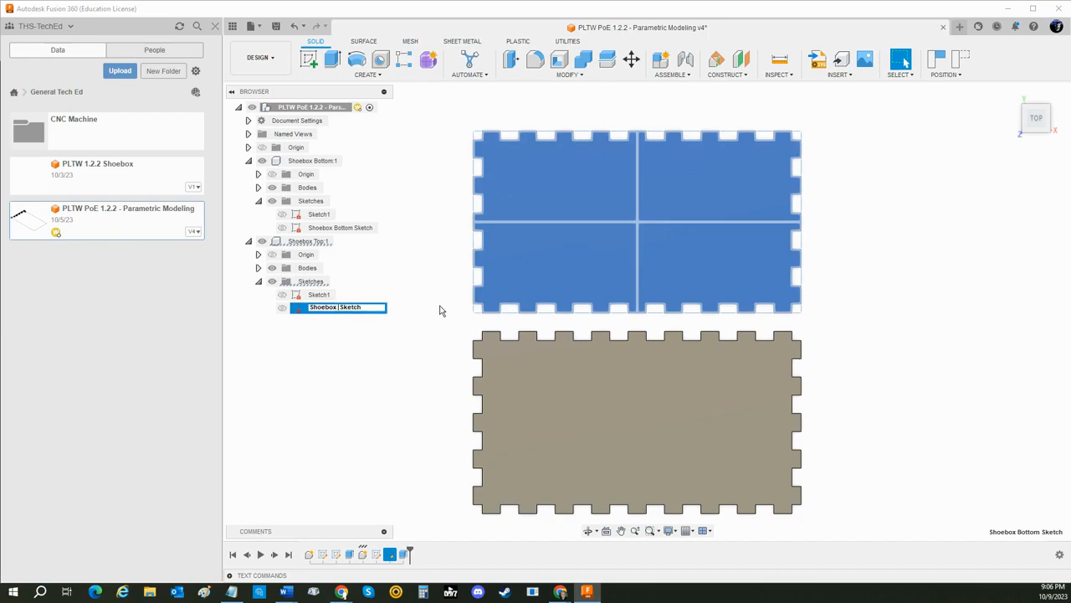
{"action": "type", "text": "Top"}
{"action": "key", "text": "Return"}
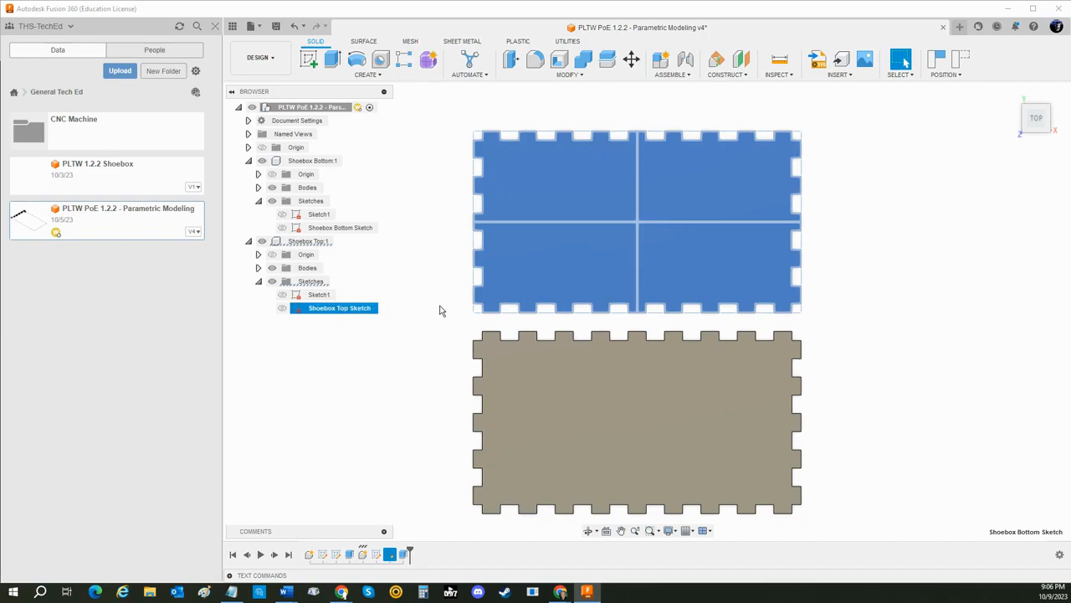
Delete the unused Sketch1 from both the Shoebox Top and Shoebox Bottom components
{"action": "right_click", "coordinate": [299, 298]}
{"action": "left_click", "coordinate": [338, 373]}
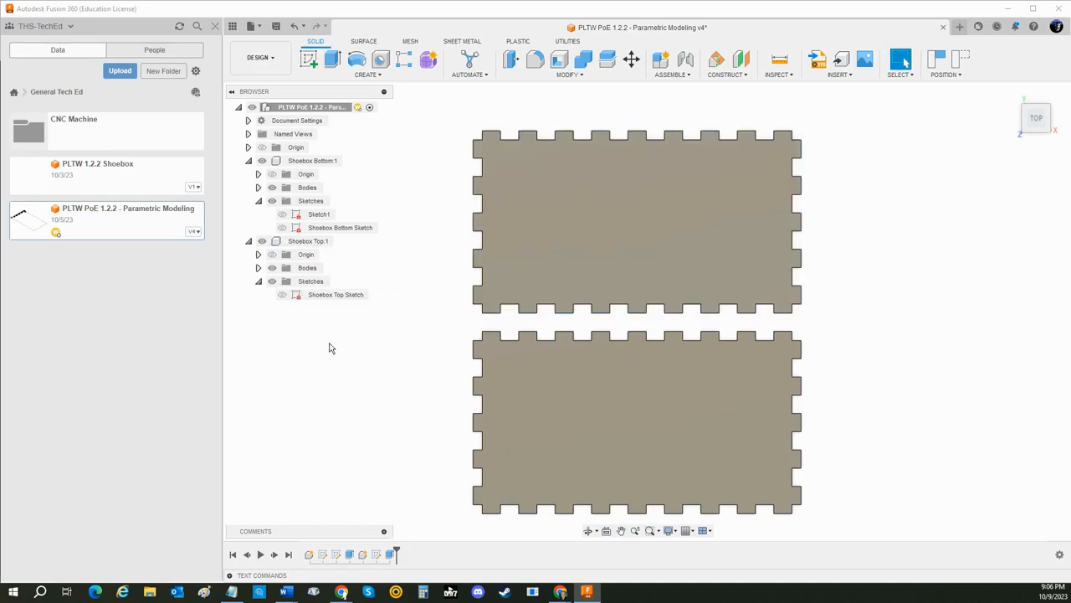
{"action": "right_click", "coordinate": [302, 214]}
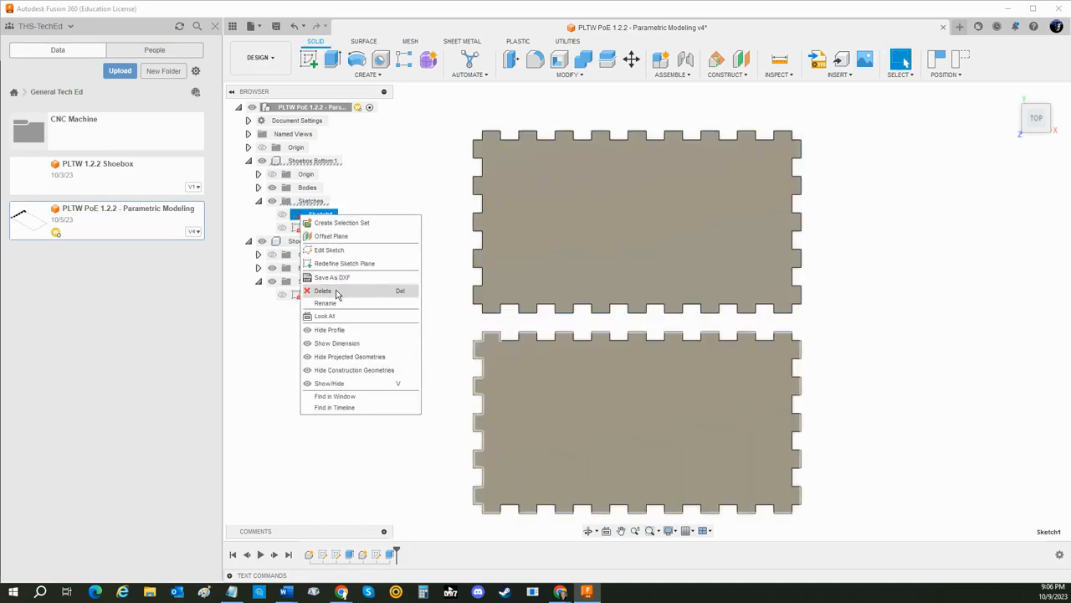
{"action": "left_click", "coordinate": [337, 292]}
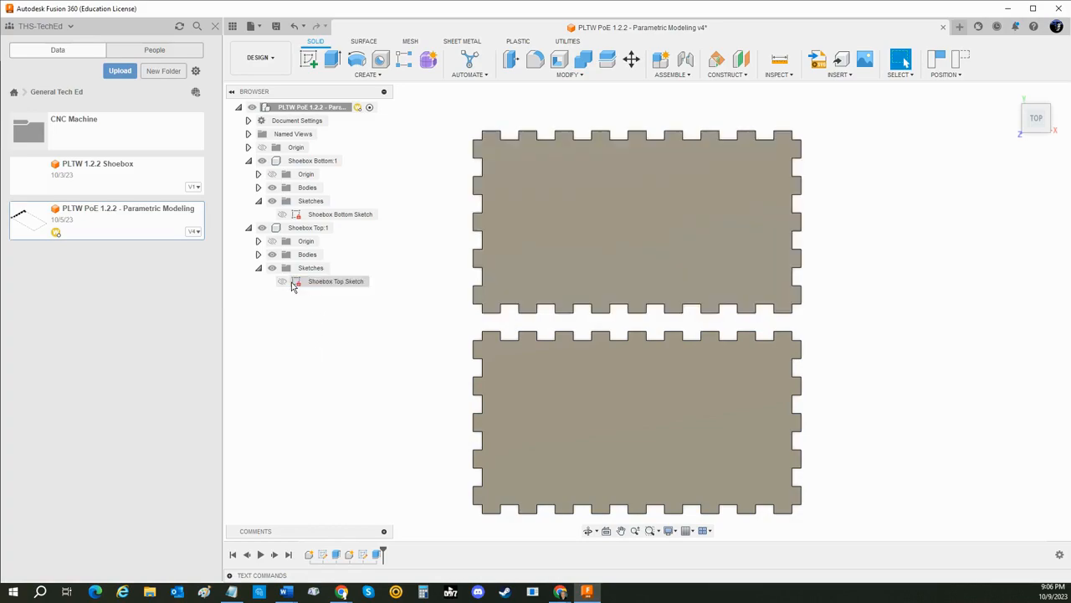
Open the Shoebox Top Sketch for editing
{"action": "double_click", "coordinate": [295, 283]}
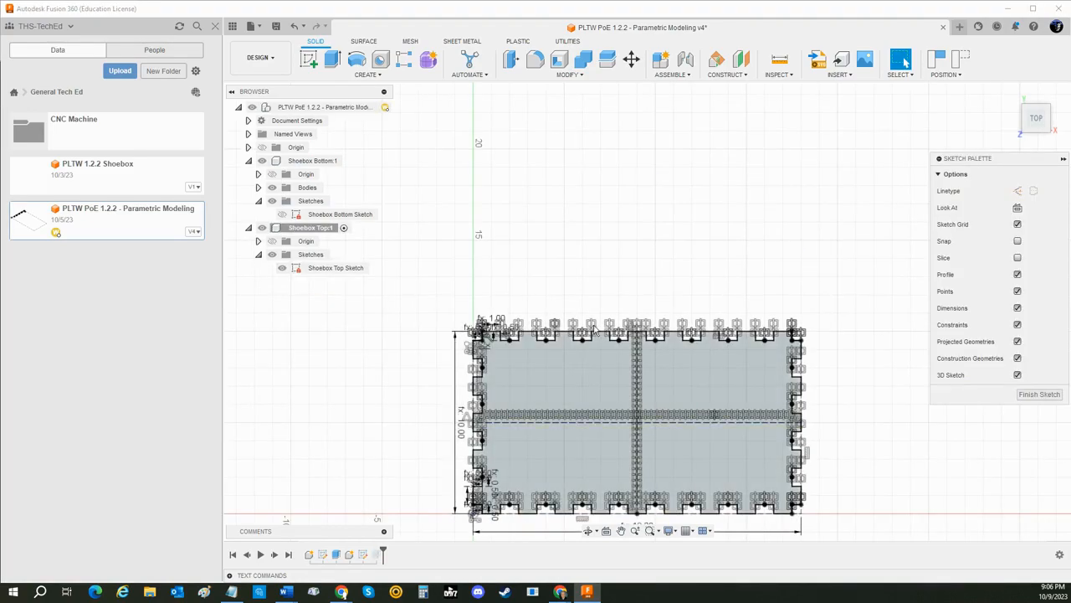
{"action": "scroll", "coordinate": [619, 287], "scroll_direction": "down", "scroll_amount": 2}
{"action": "middle_click_drag", "start_coordinate": [619, 287], "coordinate": [676, 182]}
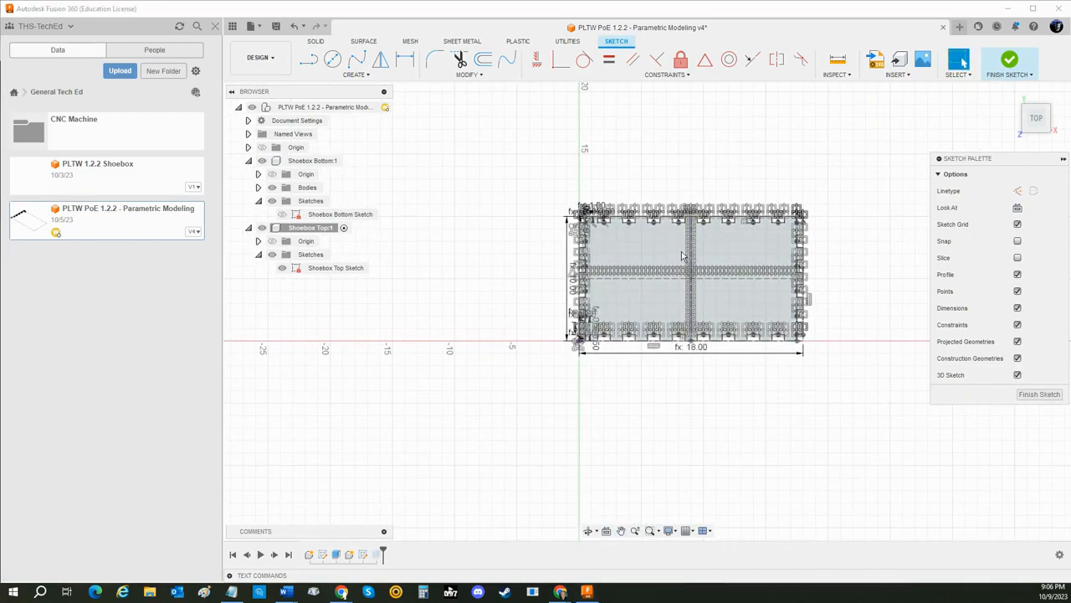
Switch to Chrome and examine the activity page's parameter table and the top panel in the exploded shoe box figure
{"action": "key", "text": "alt+Tab"}
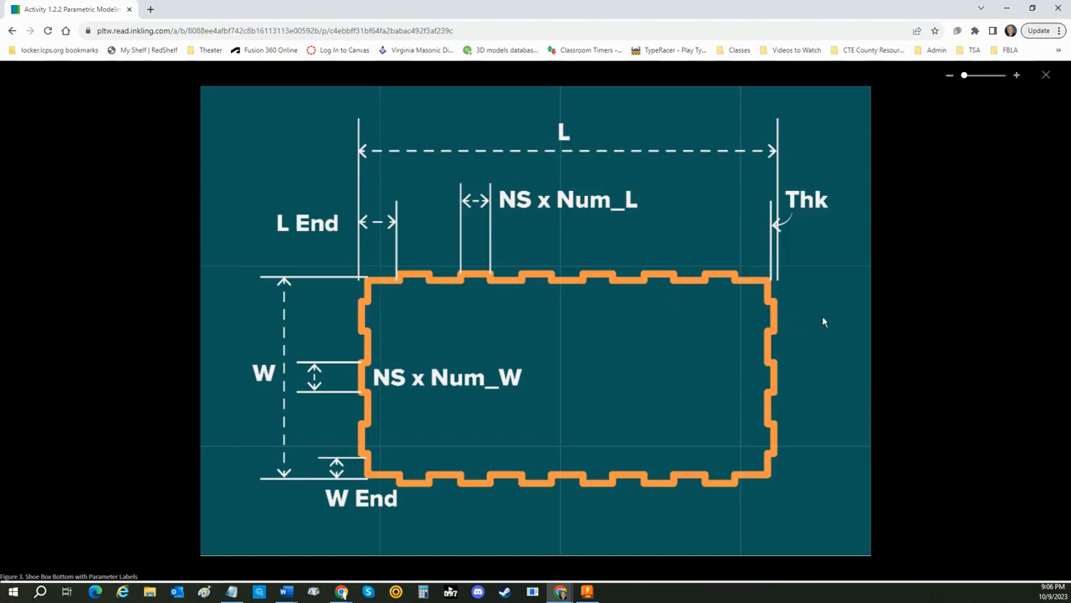
{"action": "key", "text": "Escape"}
{"action": "scroll", "coordinate": [768, 325], "scroll_direction": "up", "scroll_amount": 12}
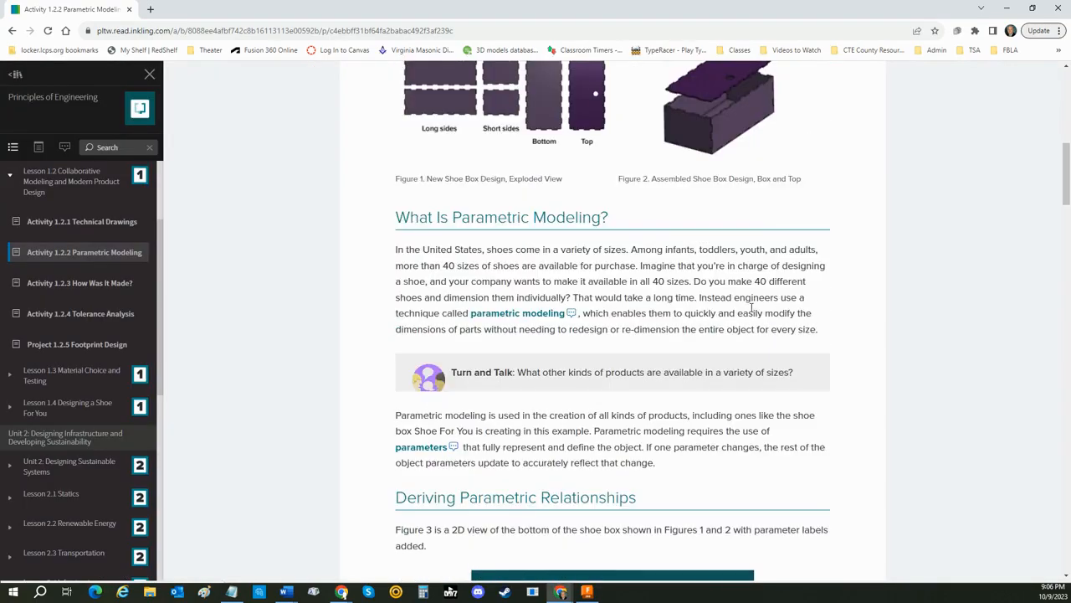
{"action": "scroll", "coordinate": [603, 324], "scroll_direction": "down", "scroll_amount": 15}
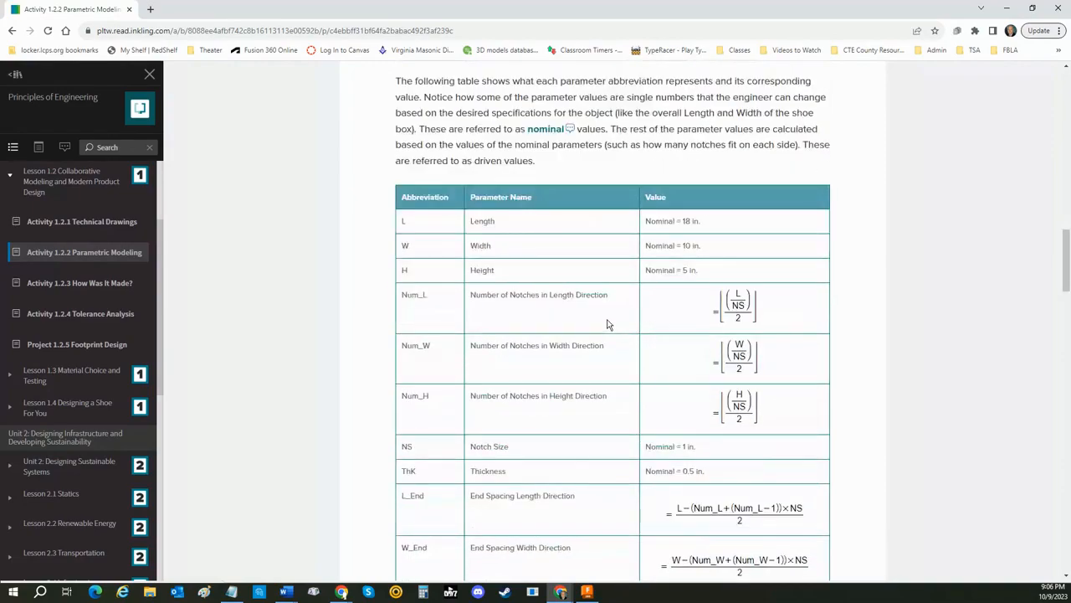
{"action": "scroll", "coordinate": [608, 324], "scroll_direction": "down", "scroll_amount": 5}
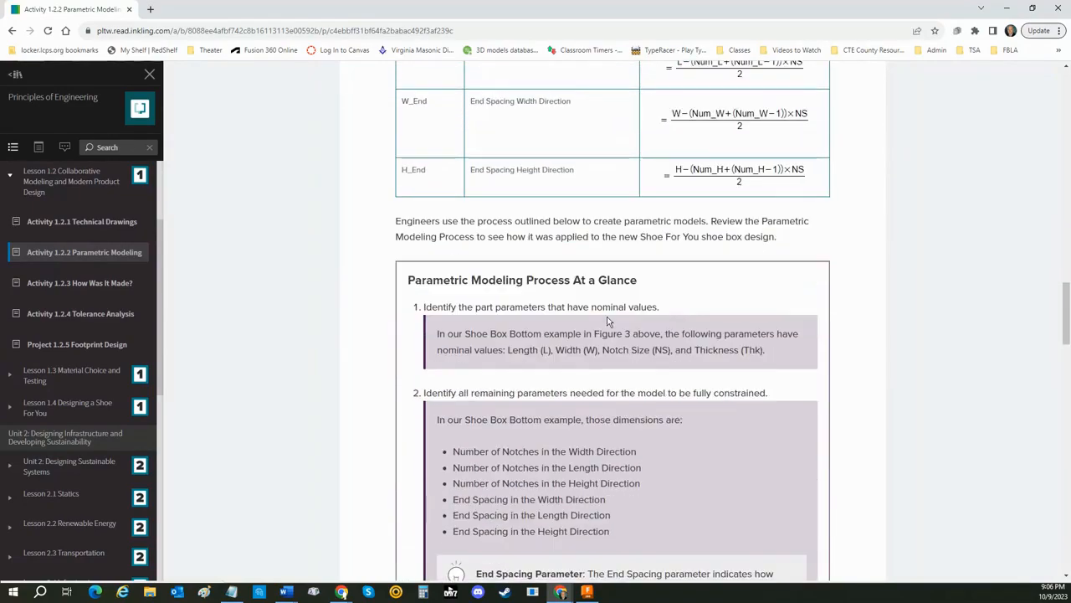
{"action": "scroll", "coordinate": [608, 321], "scroll_direction": "down", "scroll_amount": 3}
{"action": "scroll", "coordinate": [607, 323], "scroll_direction": "up", "scroll_amount": 10}
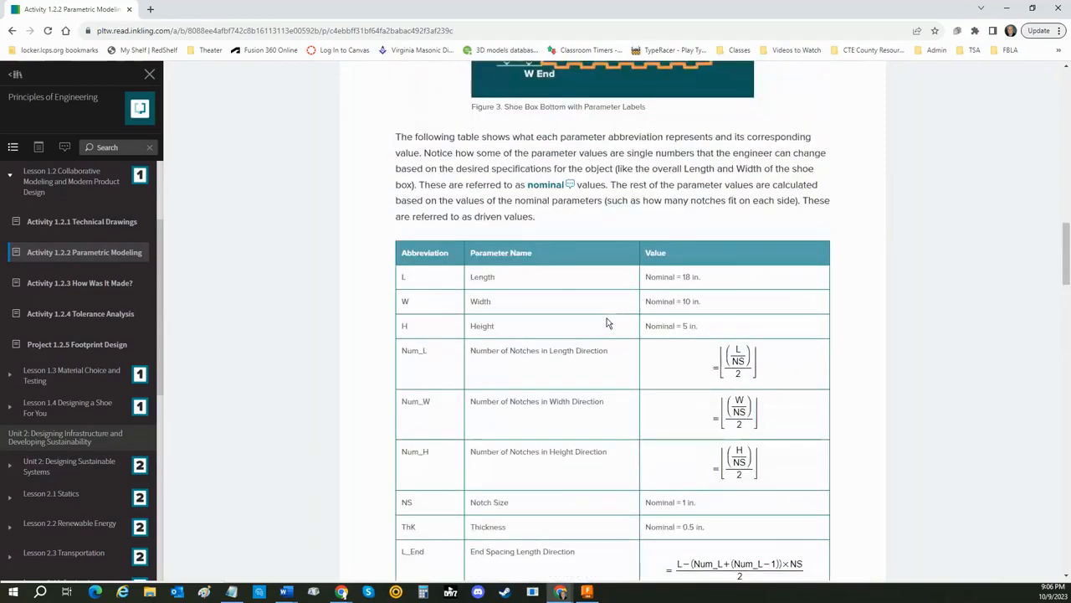
{"action": "scroll", "coordinate": [608, 325], "scroll_direction": "up", "scroll_amount": 2}
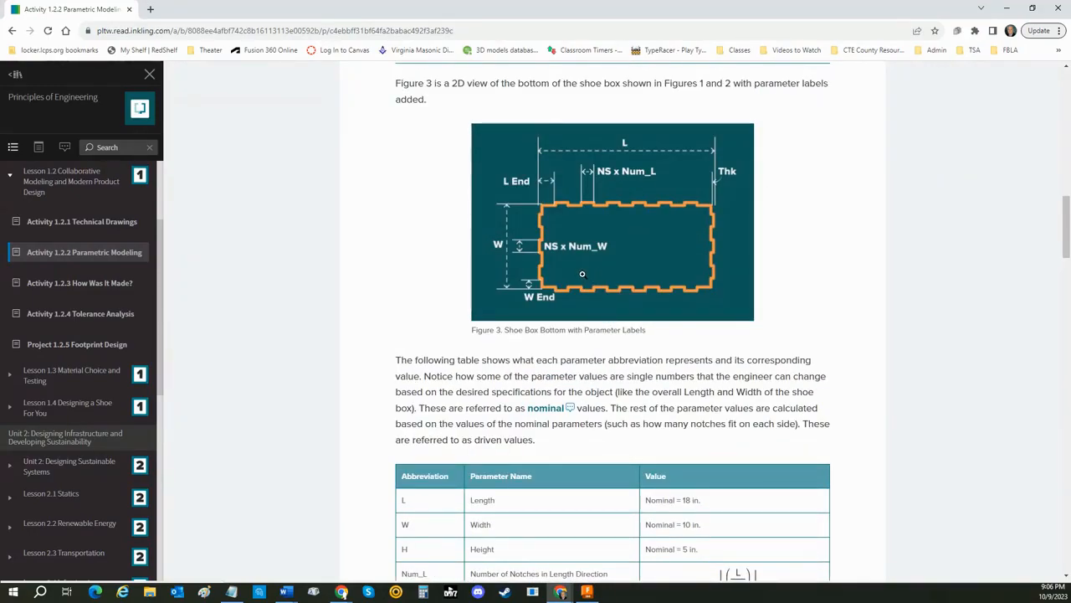
{"action": "scroll", "coordinate": [586, 270], "scroll_direction": "up", "scroll_amount": 7}
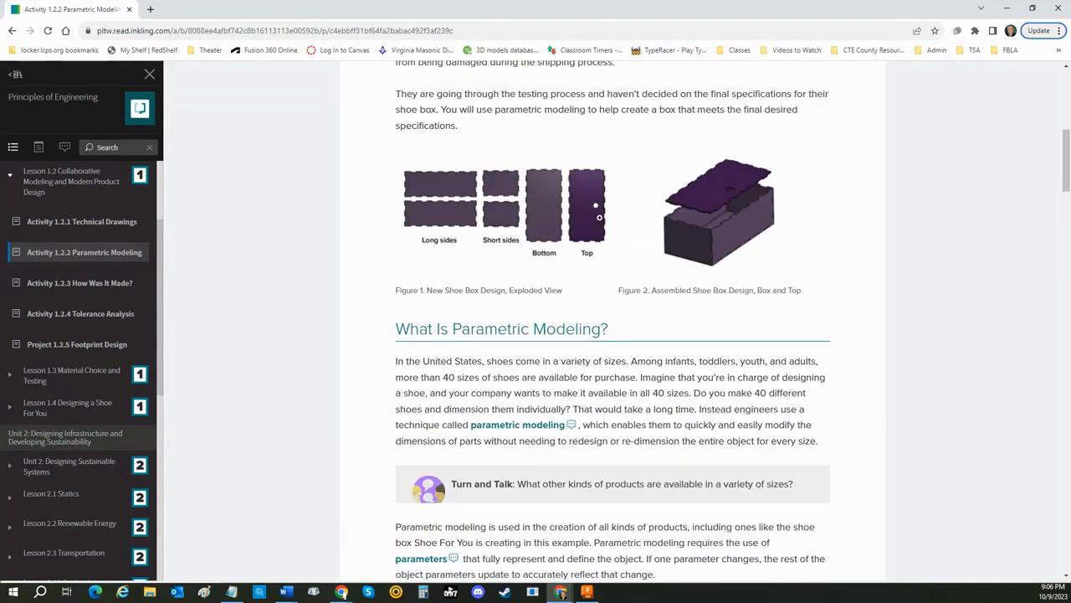
Switch to Fusion 360 and draw a center-diameter circle on the top panel's vertical centerline, above the horizontal centerline, with diameter NS
{"action": "key", "text": "alt+Tab"}
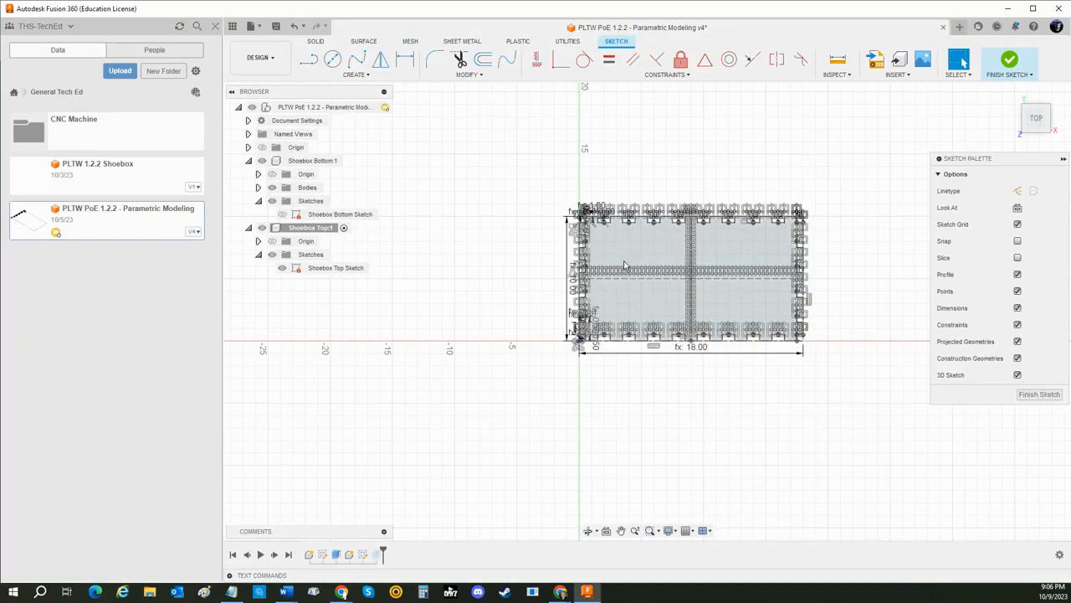
{"action": "scroll", "coordinate": [693, 227], "scroll_direction": "down", "scroll_amount": 2}
{"action": "scroll", "coordinate": [698, 227], "scroll_direction": "up", "scroll_amount": 8}
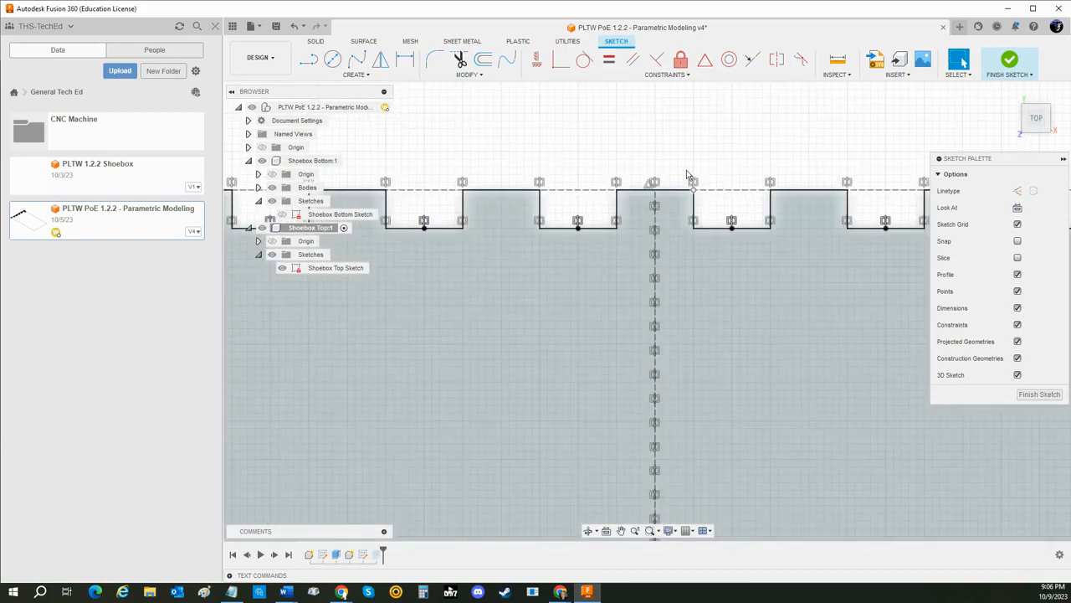
{"action": "middle_click_drag", "start_coordinate": [692, 175], "coordinate": [682, 109]}
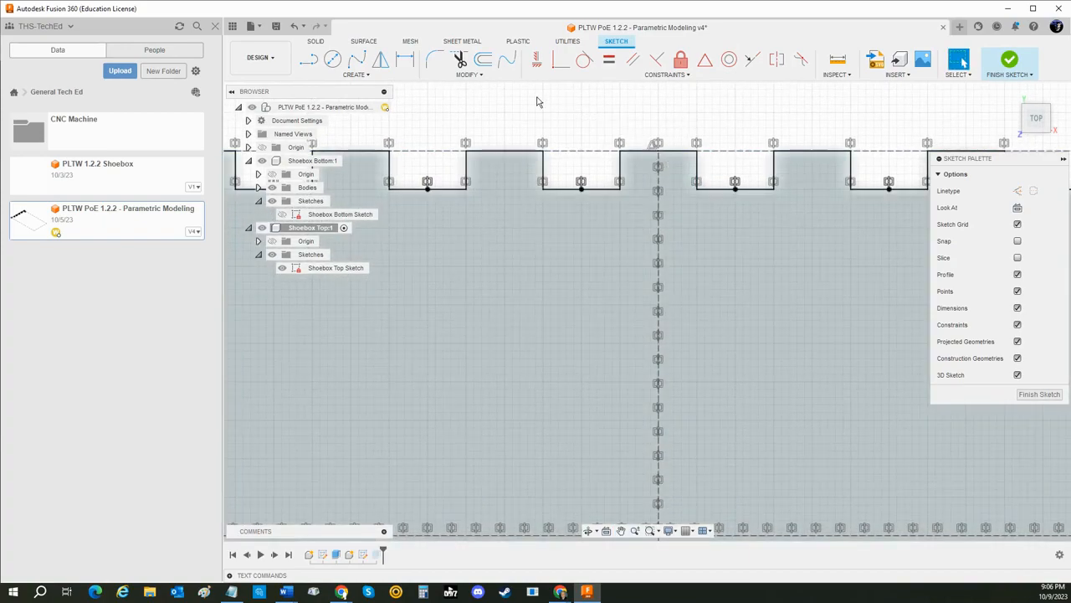
{"action": "left_click", "coordinate": [333, 60]}
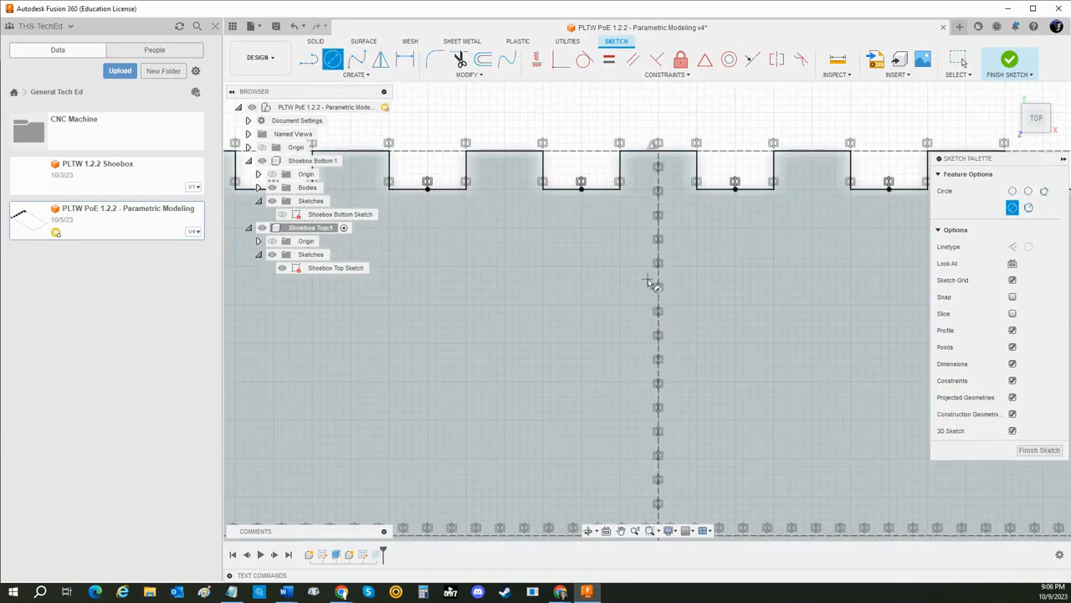
{"action": "left_click", "coordinate": [658, 323]}
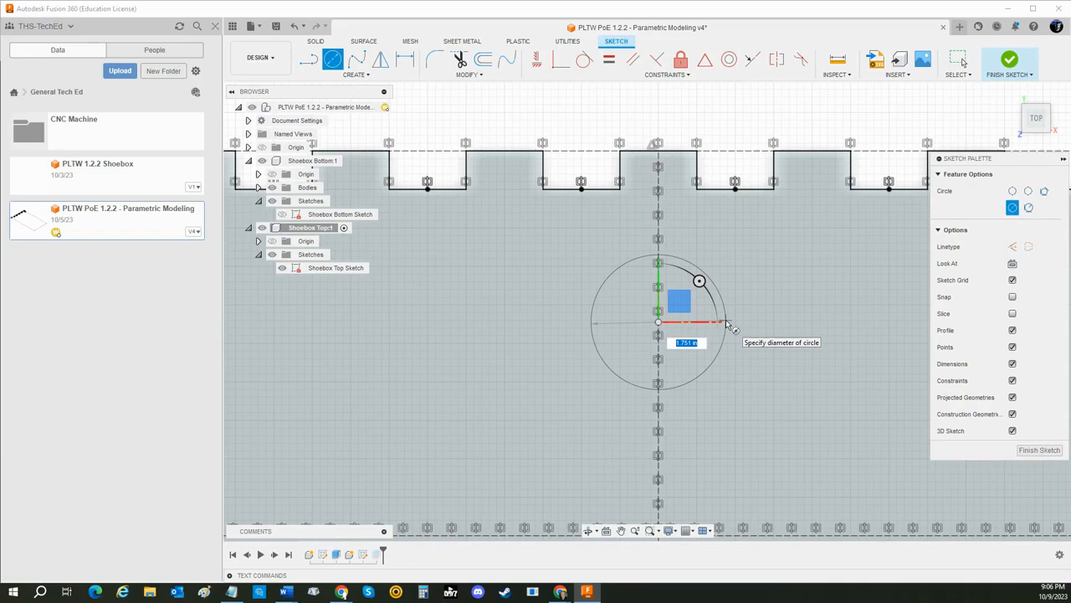
{"action": "type", "text": "n"}
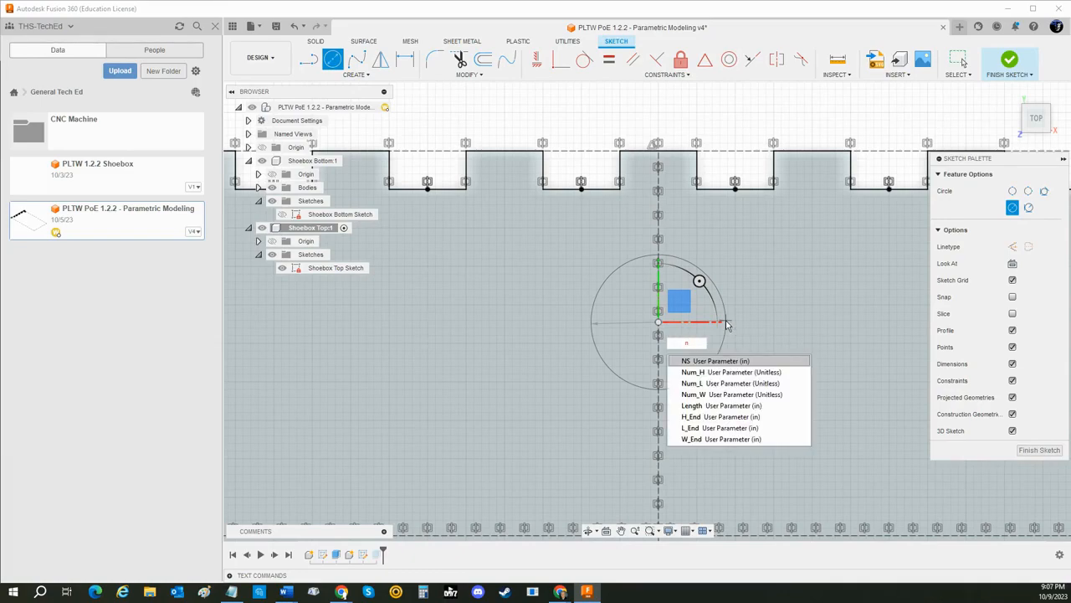
{"action": "type", "text": "s"}
{"action": "key", "text": "Return"}
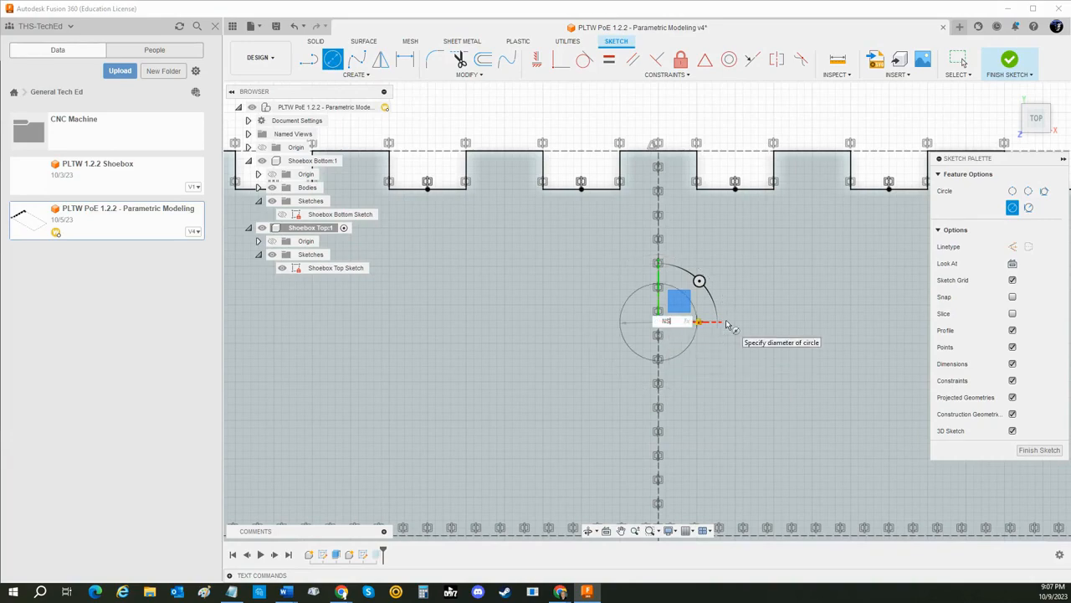
{"action": "key", "text": "Return"}
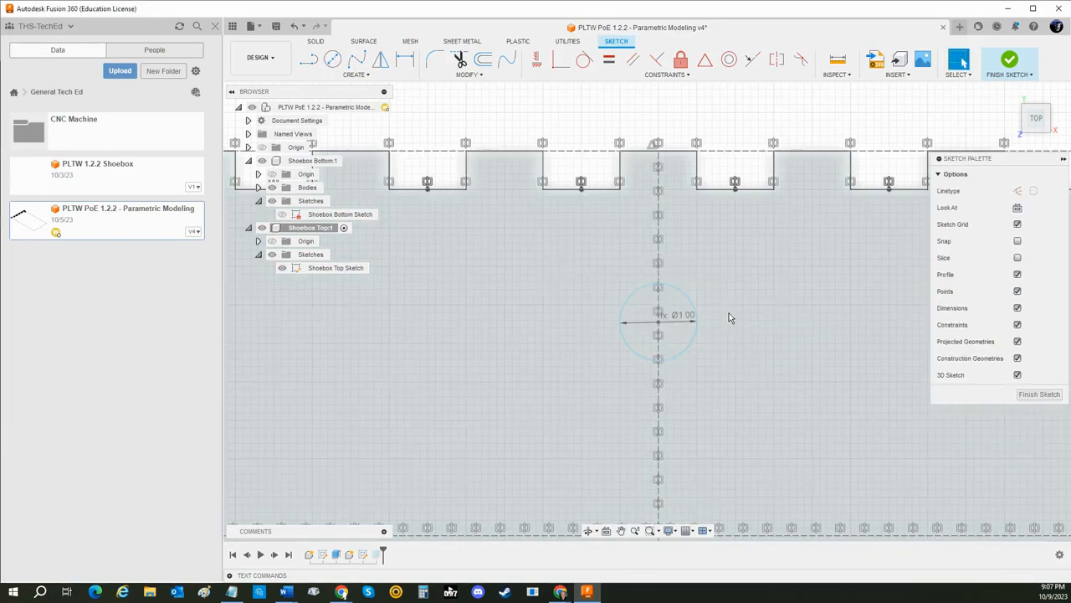
Dimension the circle's center from the midpoint of the panel's upper edge with the expression NS*4
{"action": "key", "text": "d"}
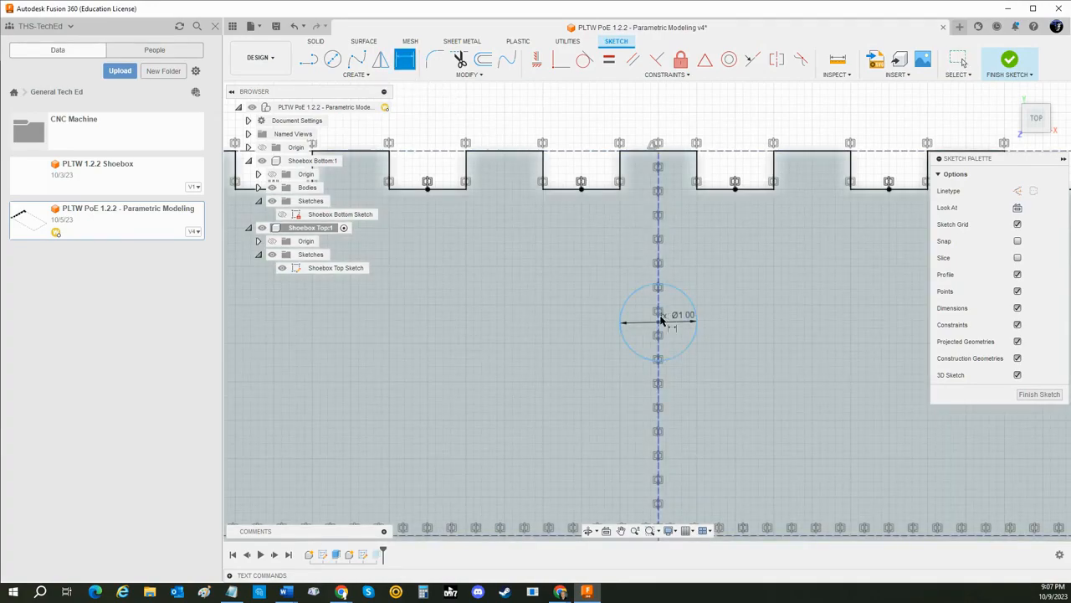
{"action": "left_click", "coordinate": [659, 321]}
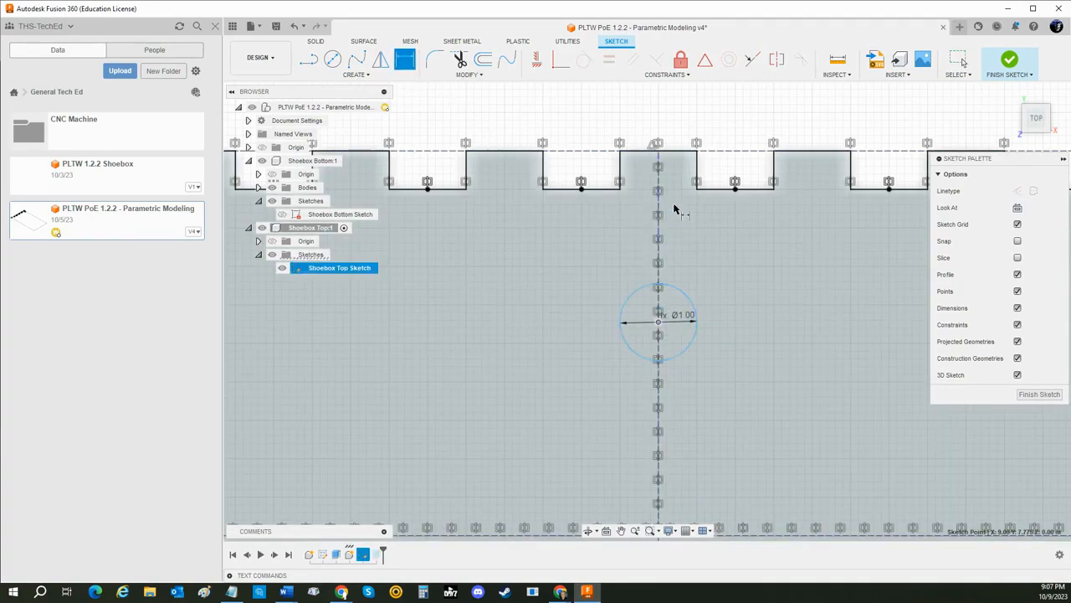
{"action": "left_click", "coordinate": [660, 154]}
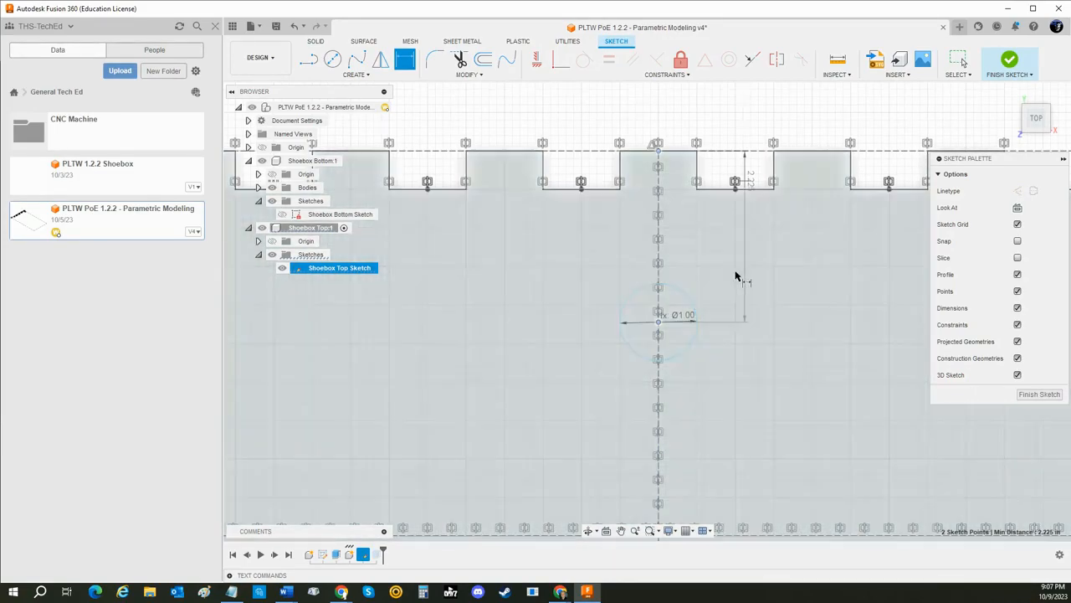
{"action": "left_click", "coordinate": [733, 276]}
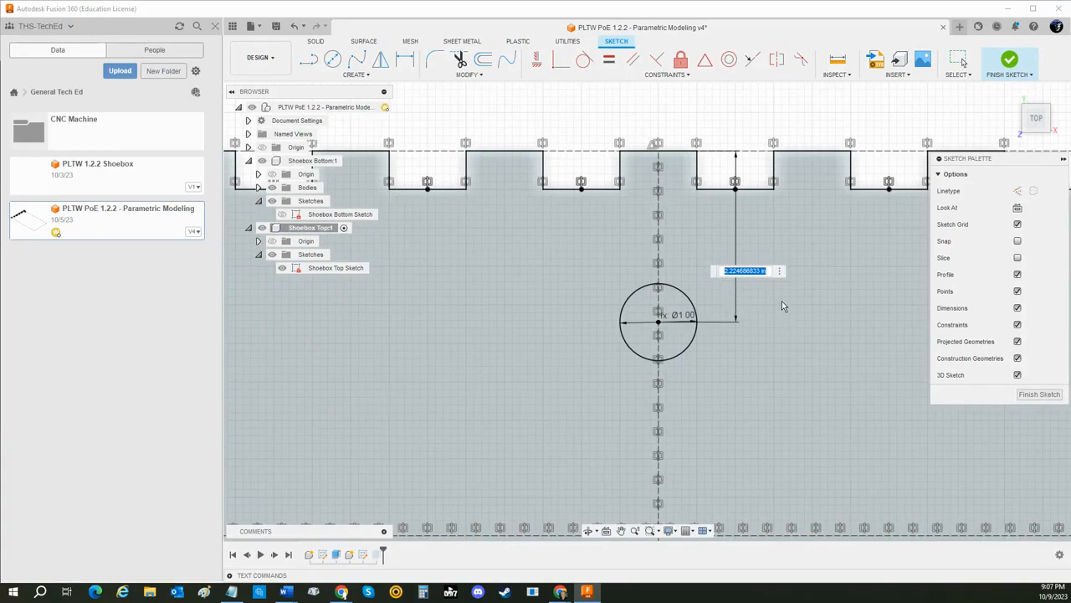
{"action": "type", "text": "NS*4"}
{"action": "key", "text": "Return"}
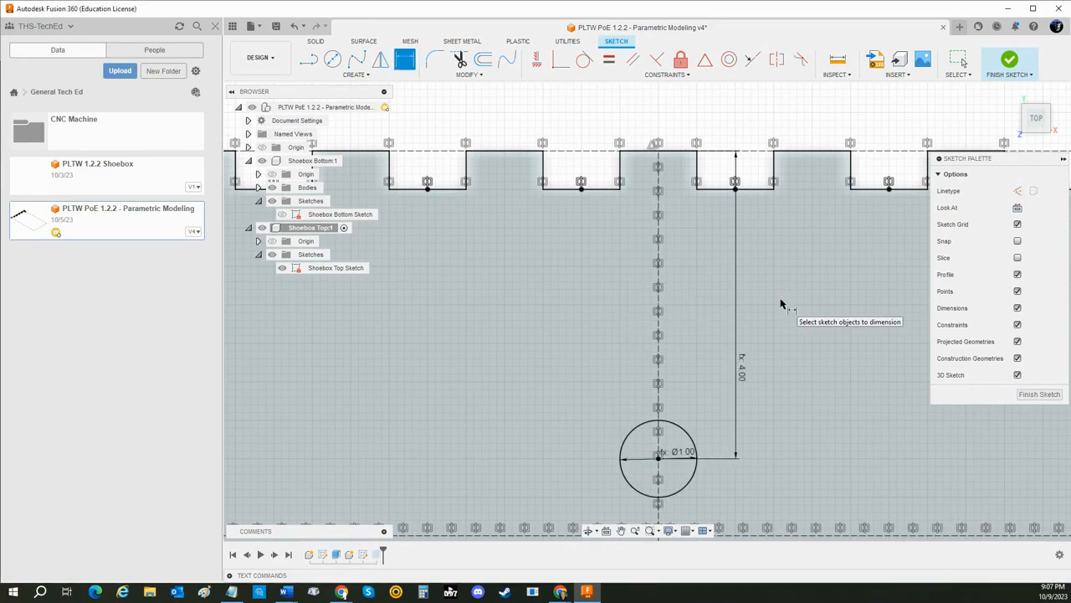
Change the circle's distance from the panel's upper edge to NS*3
{"action": "scroll", "coordinate": [828, 318], "scroll_direction": "up", "scroll_amount": 2}
{"action": "scroll", "coordinate": [812, 350], "scroll_direction": "down", "scroll_amount": 5}
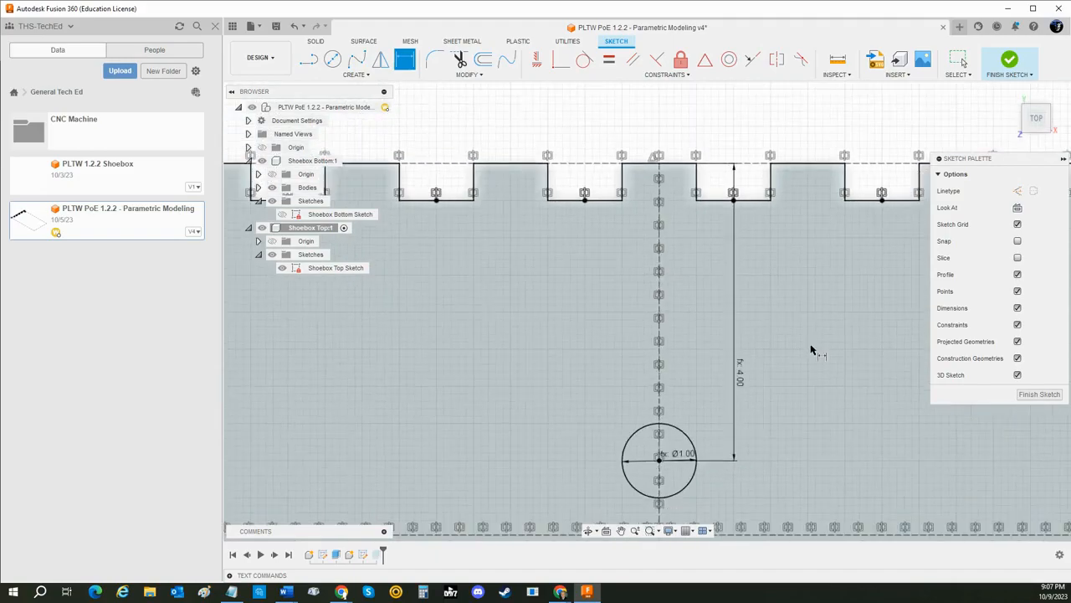
{"action": "scroll", "coordinate": [776, 370], "scroll_direction": "up", "scroll_amount": 2}
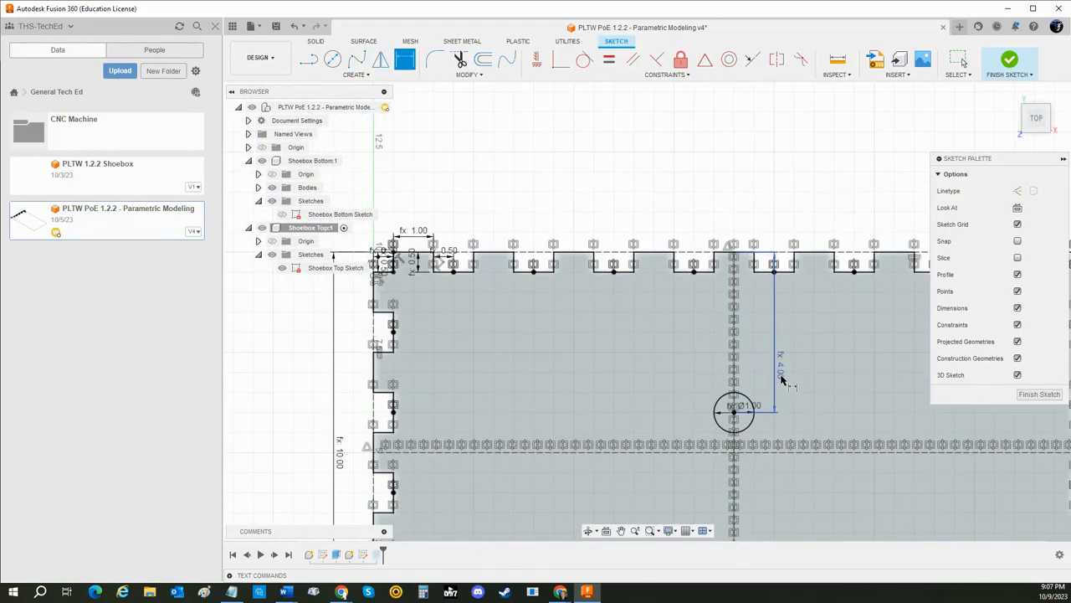
{"action": "double_click", "coordinate": [777, 364]}
{"action": "left_click", "coordinate": [788, 364]}
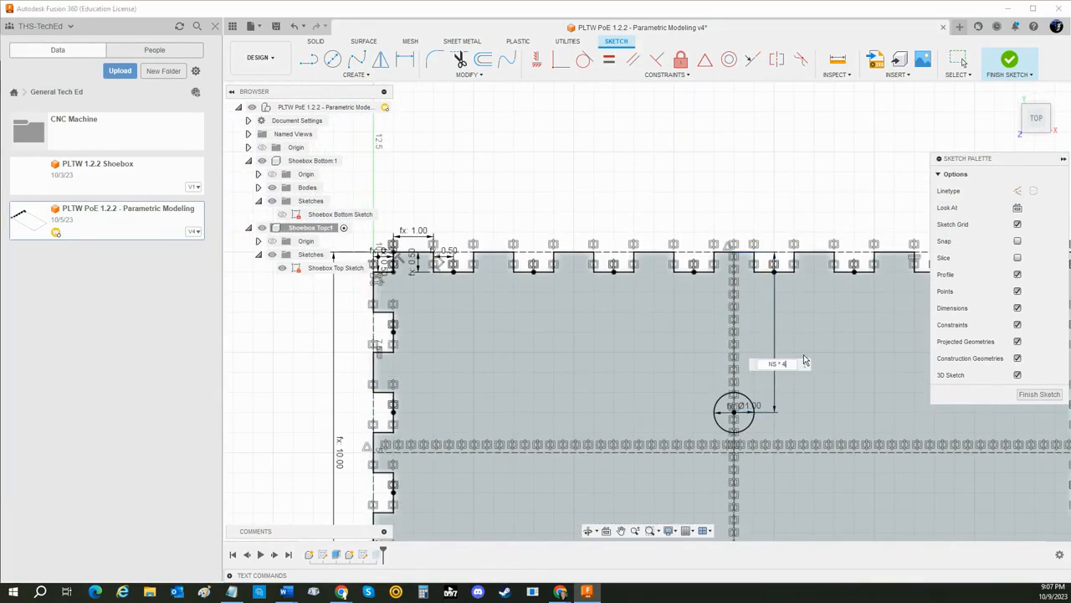
{"action": "key", "text": "Return"}
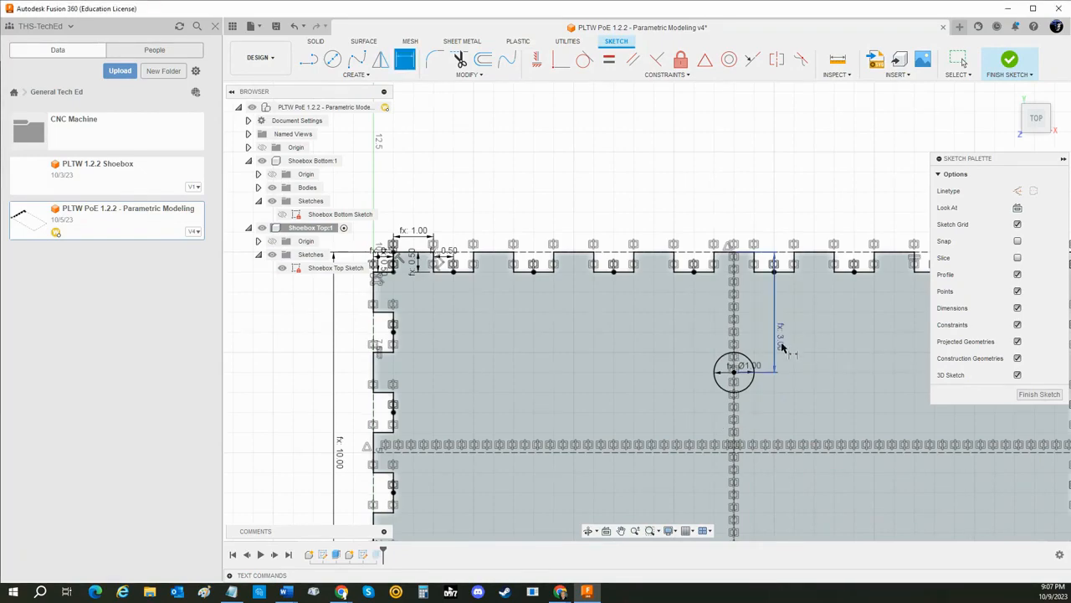
Set the circle's distance from the panel's upper edge to NS*2 and finish the sketch
{"action": "double_click", "coordinate": [779, 339]}
{"action": "left_click", "coordinate": [785, 337]}
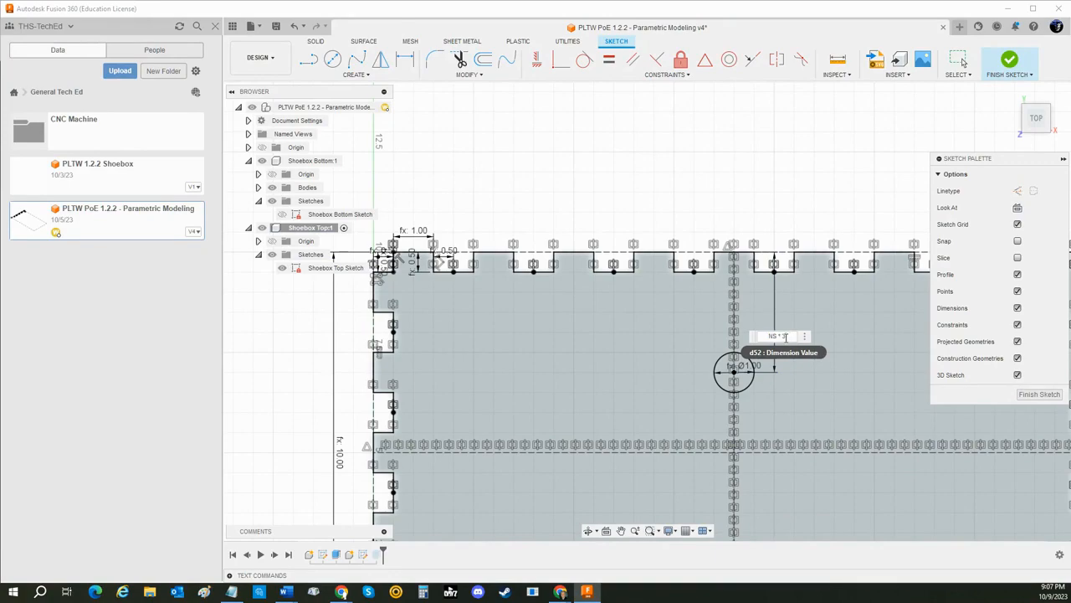
{"action": "key", "text": "BackSpace"}
{"action": "type", "text": "2"}
{"action": "key", "text": "Return"}
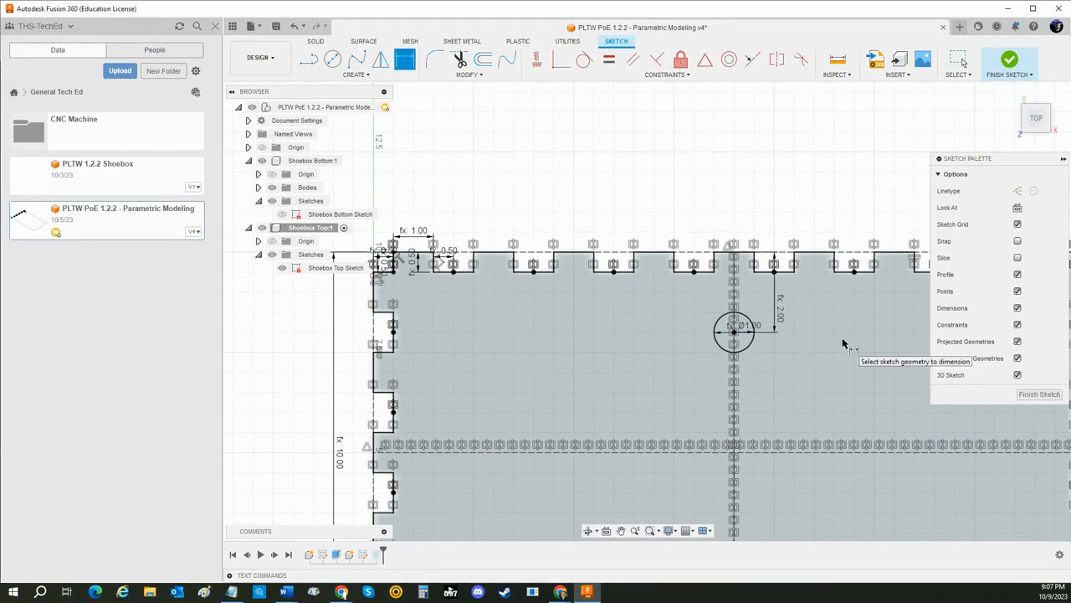
{"action": "left_click", "coordinate": [1011, 63]}
Edit the Shoebox Top extrusion and exclude the circle from its profiles to leave a through hole
{"action": "scroll", "coordinate": [784, 337], "scroll_direction": "down", "scroll_amount": 3}
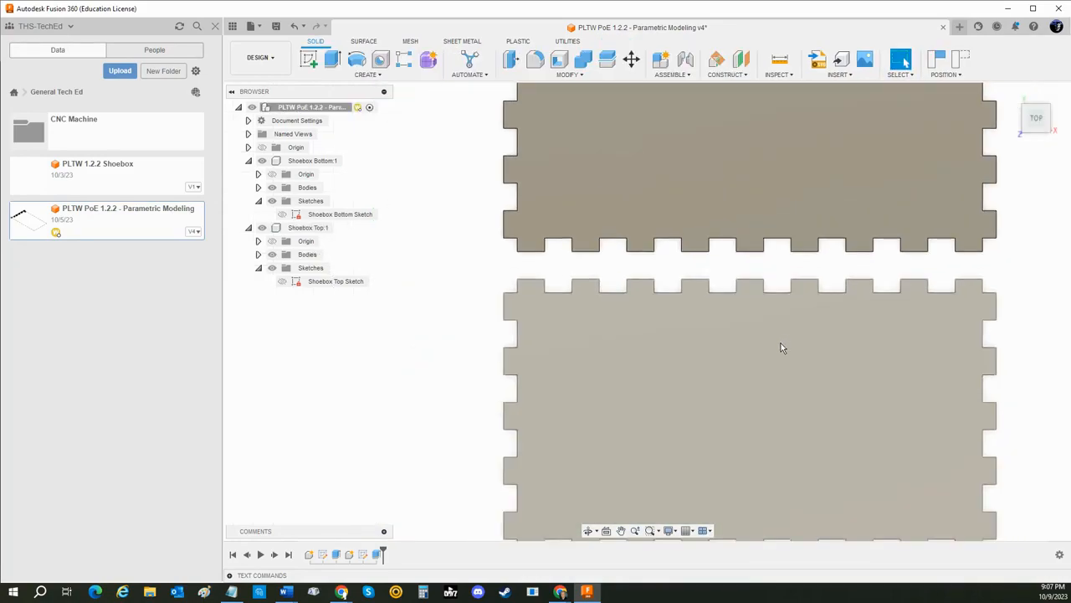
{"action": "scroll", "coordinate": [783, 349], "scroll_direction": "down", "scroll_amount": 3}
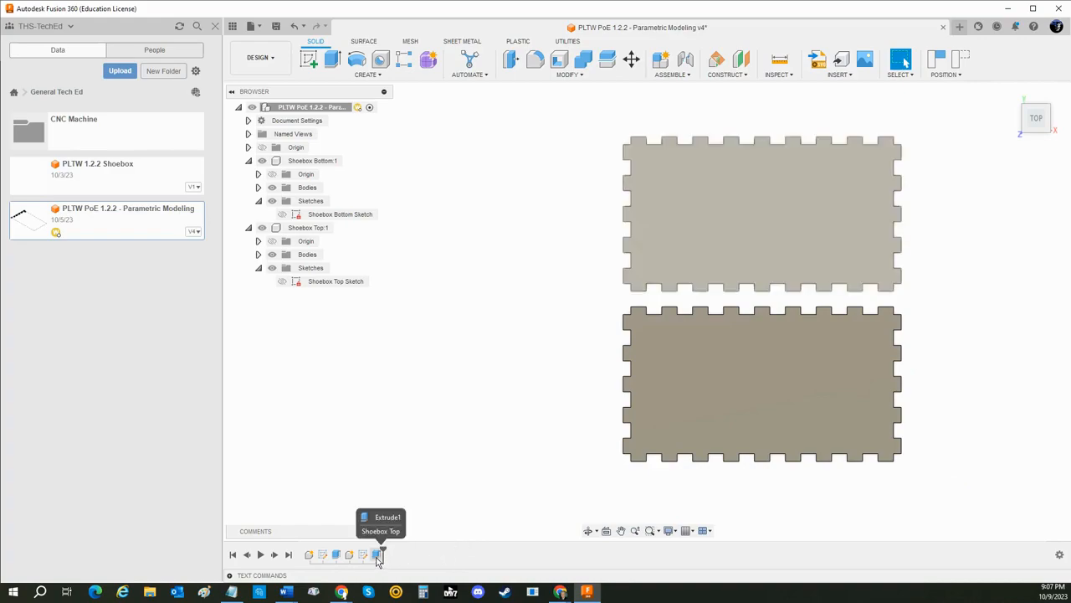
{"action": "left_click", "coordinate": [378, 555]}
{"action": "left_click", "coordinate": [377, 556]}
{"action": "double_click", "coordinate": [377, 555]}
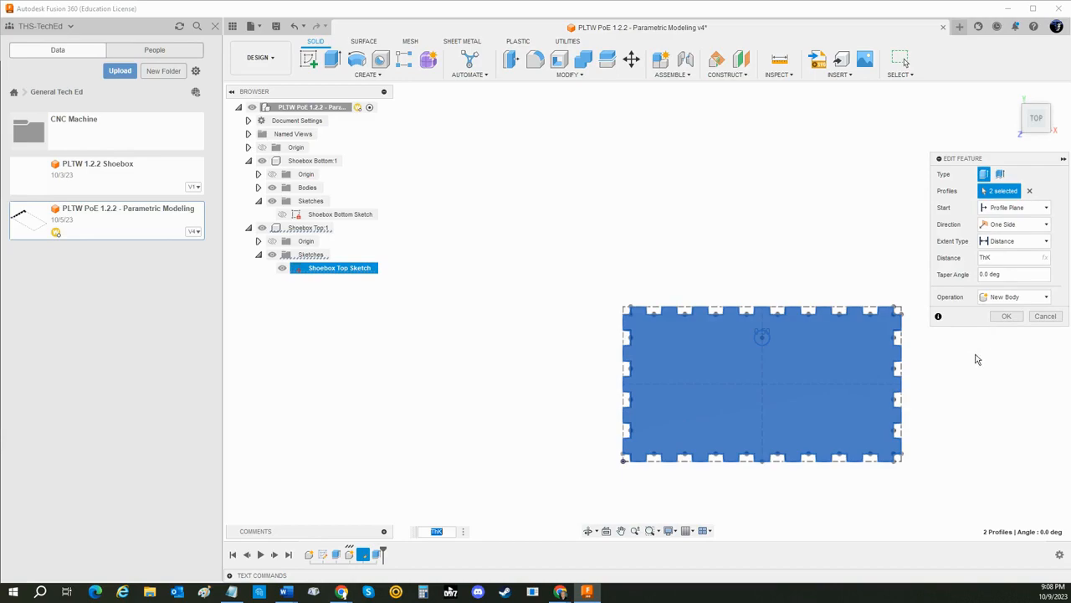
{"action": "left_click", "coordinate": [763, 338]}
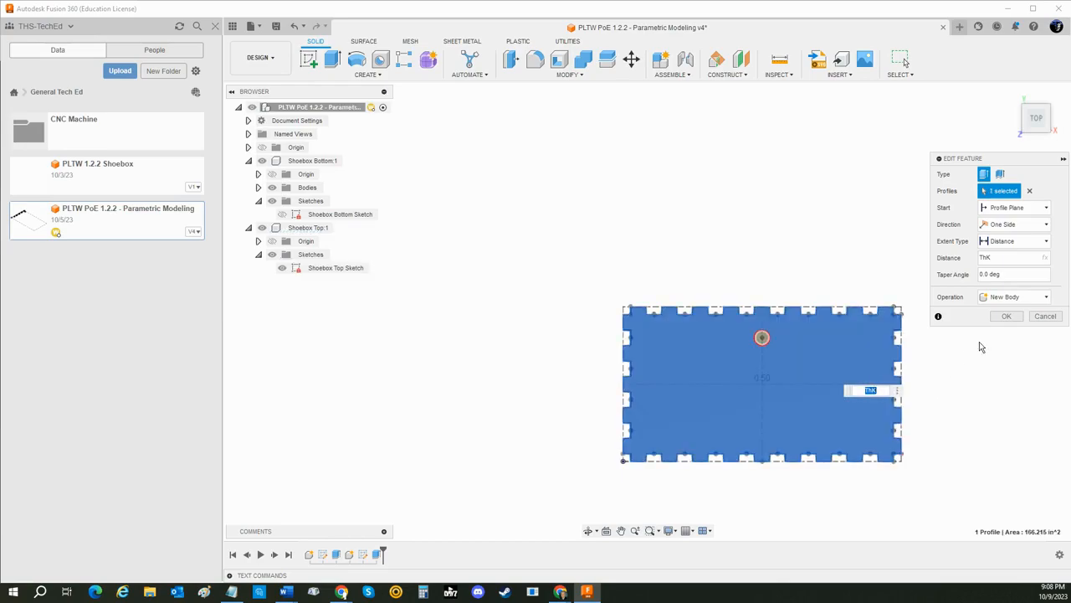
{"action": "left_click", "coordinate": [1007, 318]}
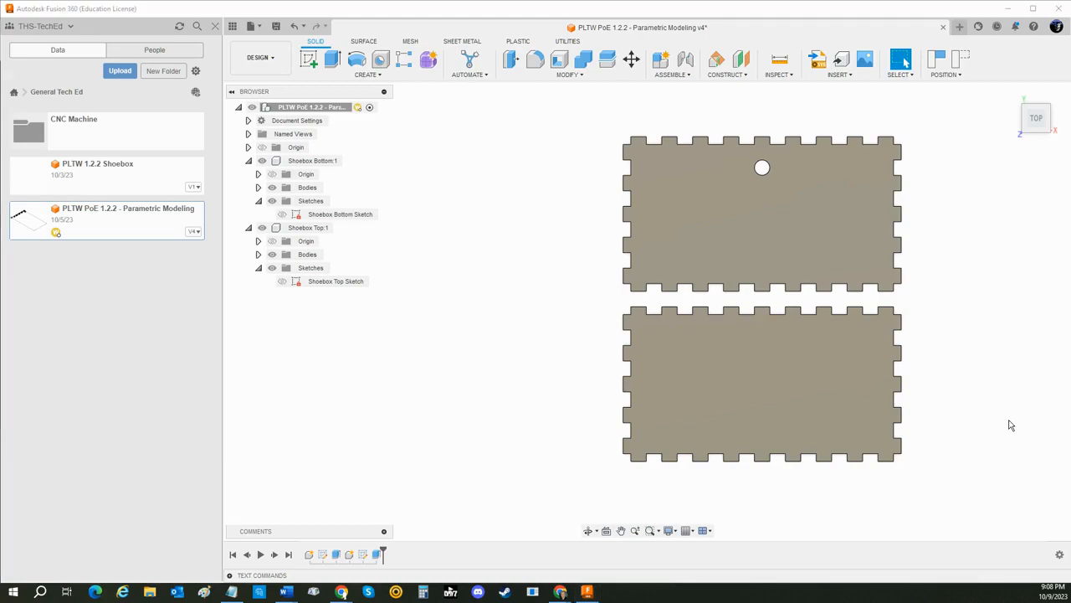
Switch to Chrome and enlarge the exploded-view shoe box figure to examine the long and short side panels
{"action": "key", "text": "alt+Tab"}
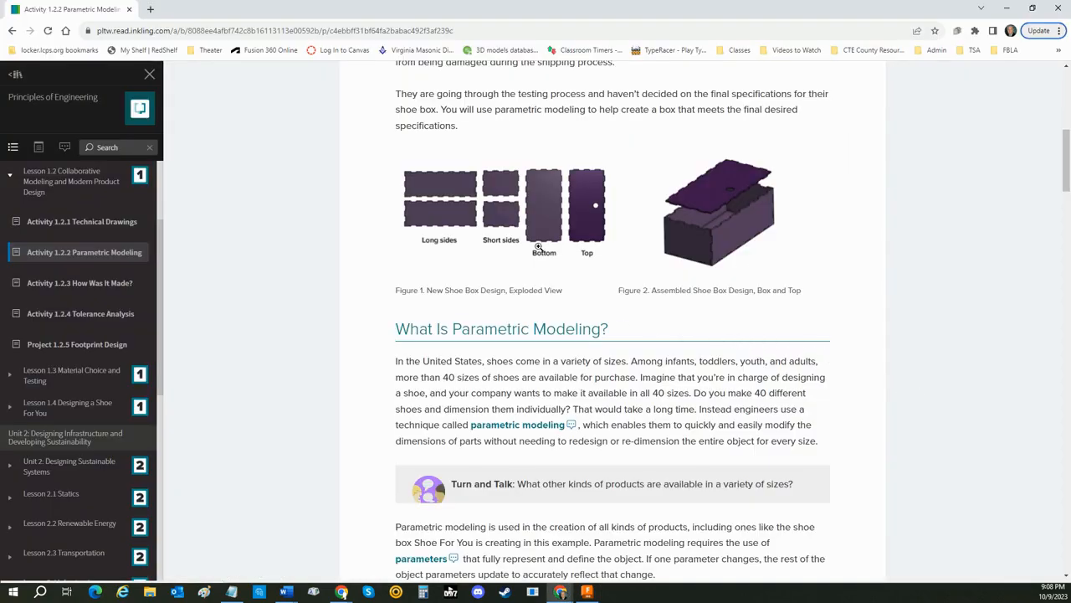
{"action": "scroll", "coordinate": [488, 227], "scroll_direction": "up", "scroll_amount": 1}
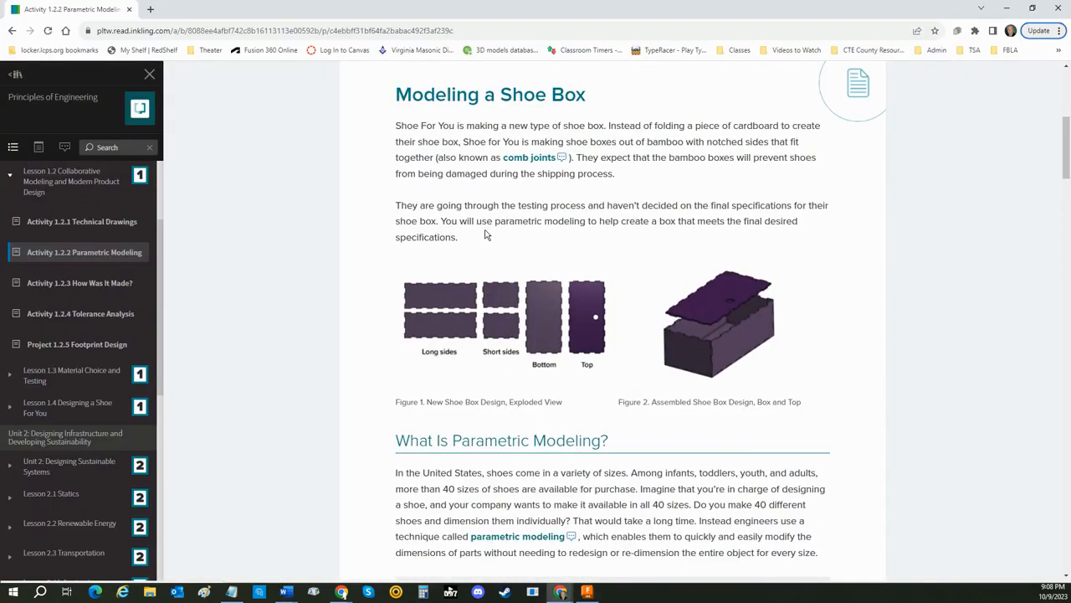
{"action": "scroll", "coordinate": [486, 236], "scroll_direction": "down", "scroll_amount": 1}
{"action": "left_click", "coordinate": [487, 281]}
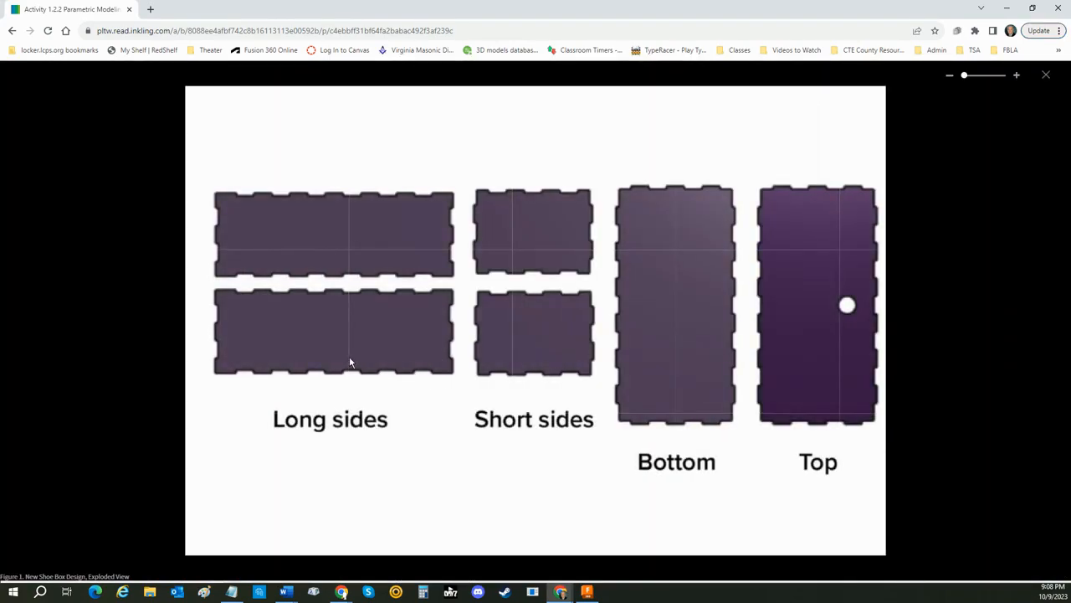